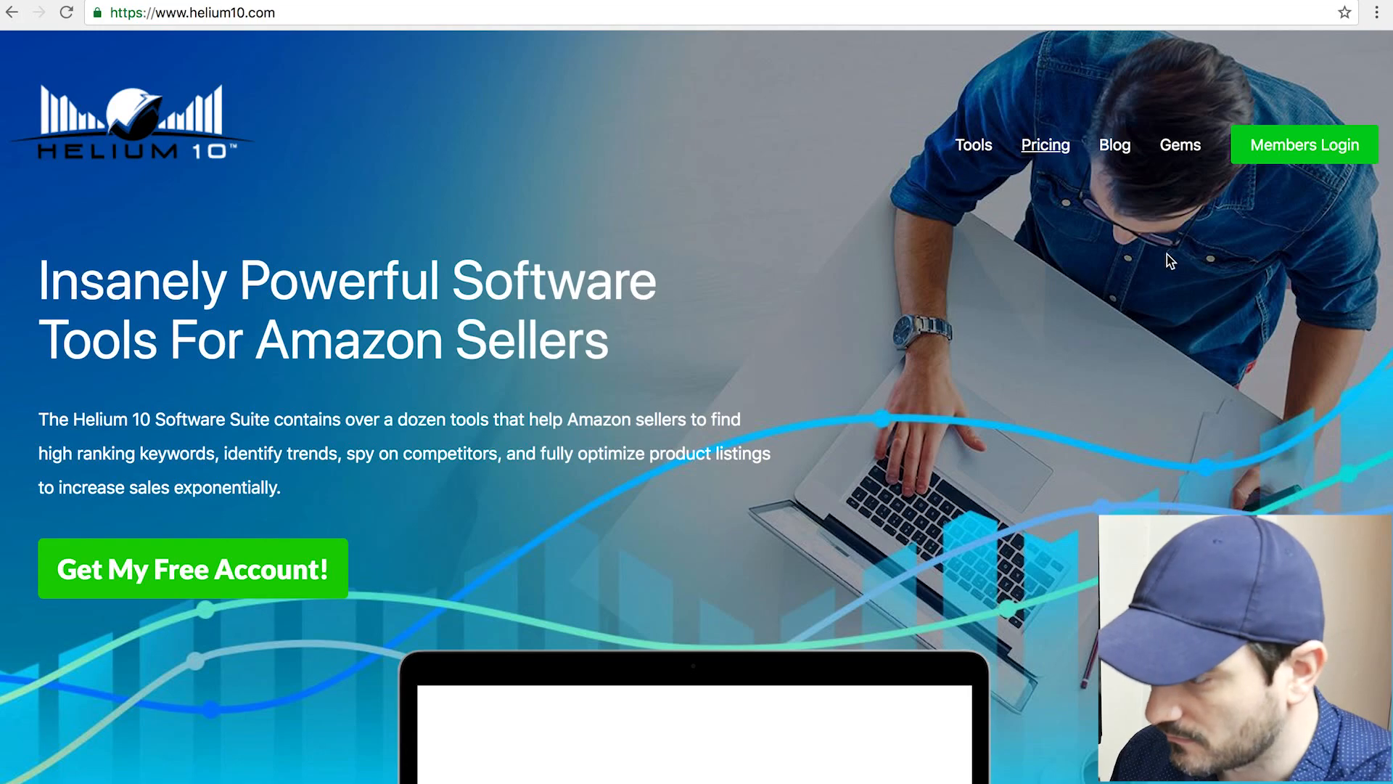
- Sign in to the Helium 10 members area with the prefilled credentials and open the Black Box product research tool
left_click(1296, 148)
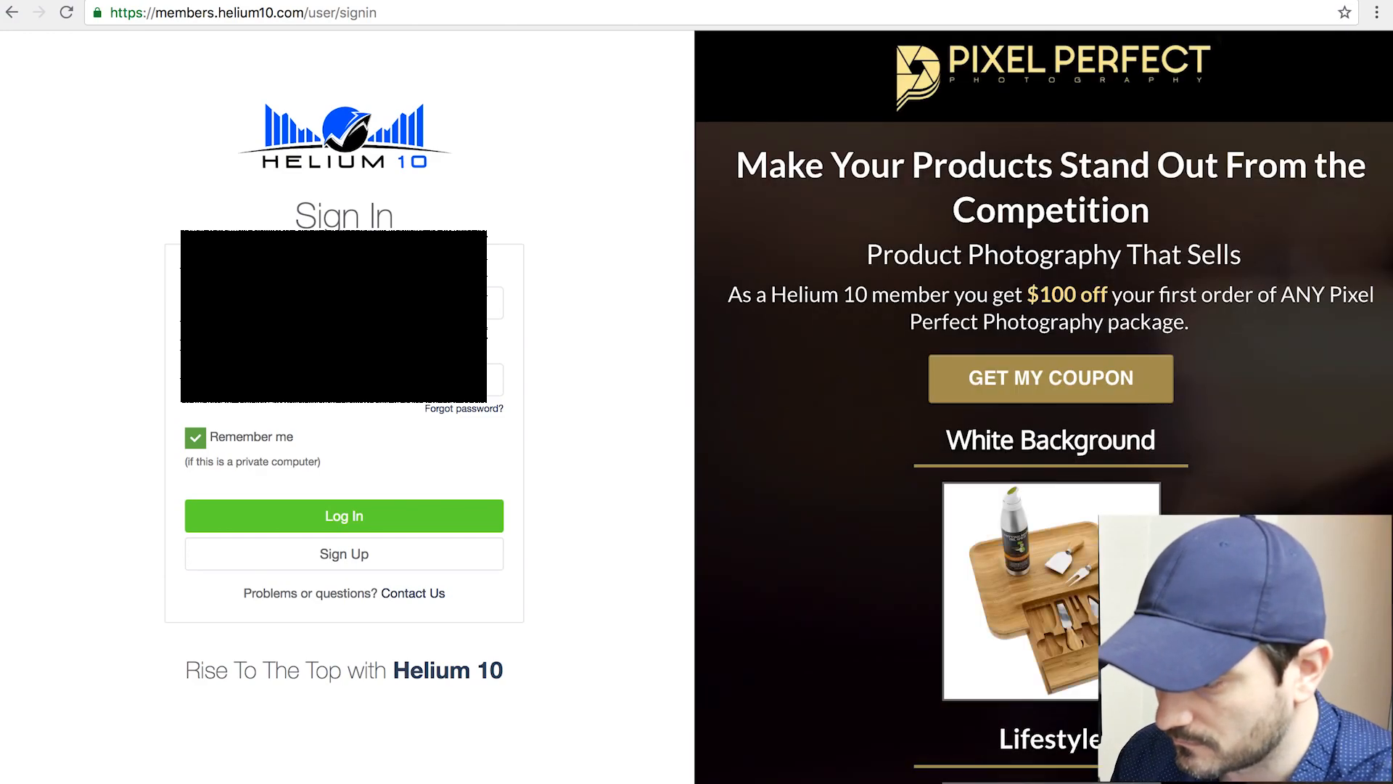
left_click(329, 516)
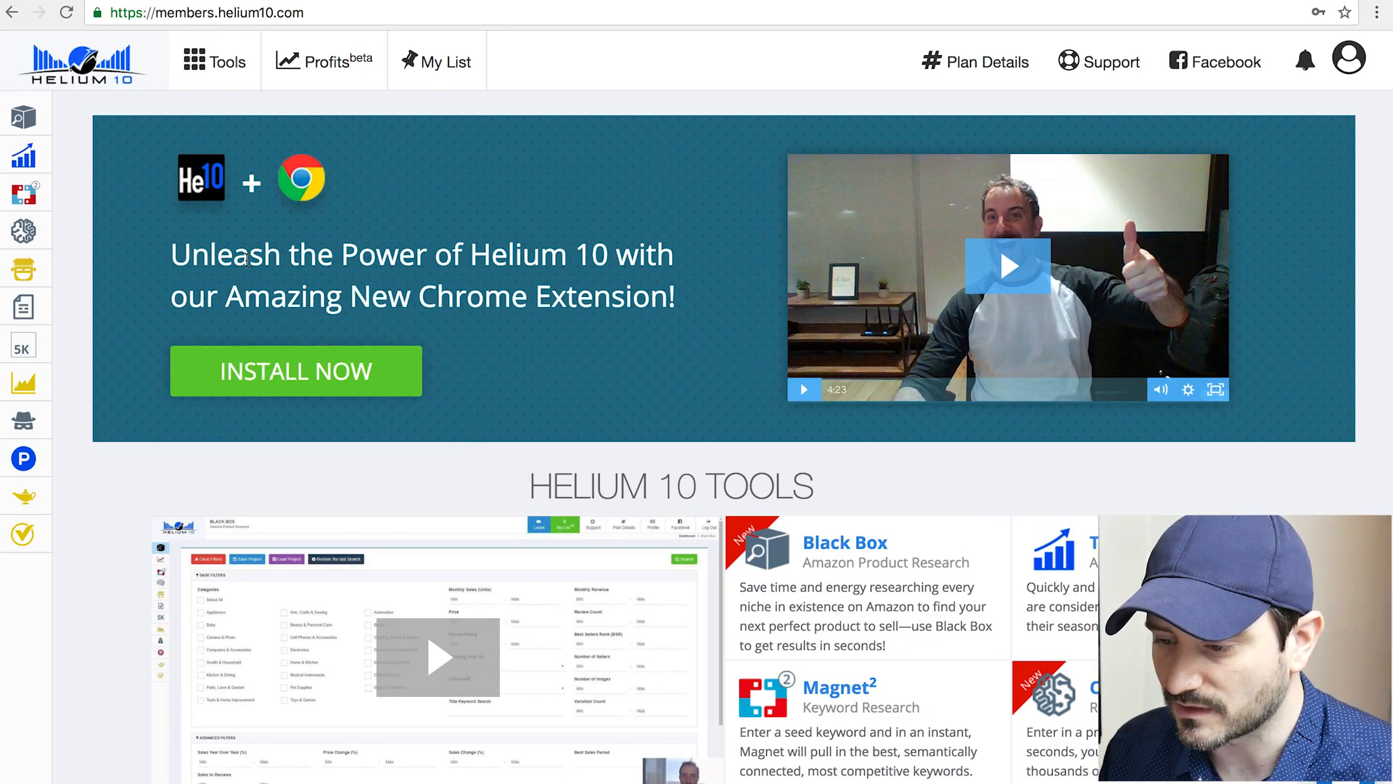
mouse_move(21, 124)
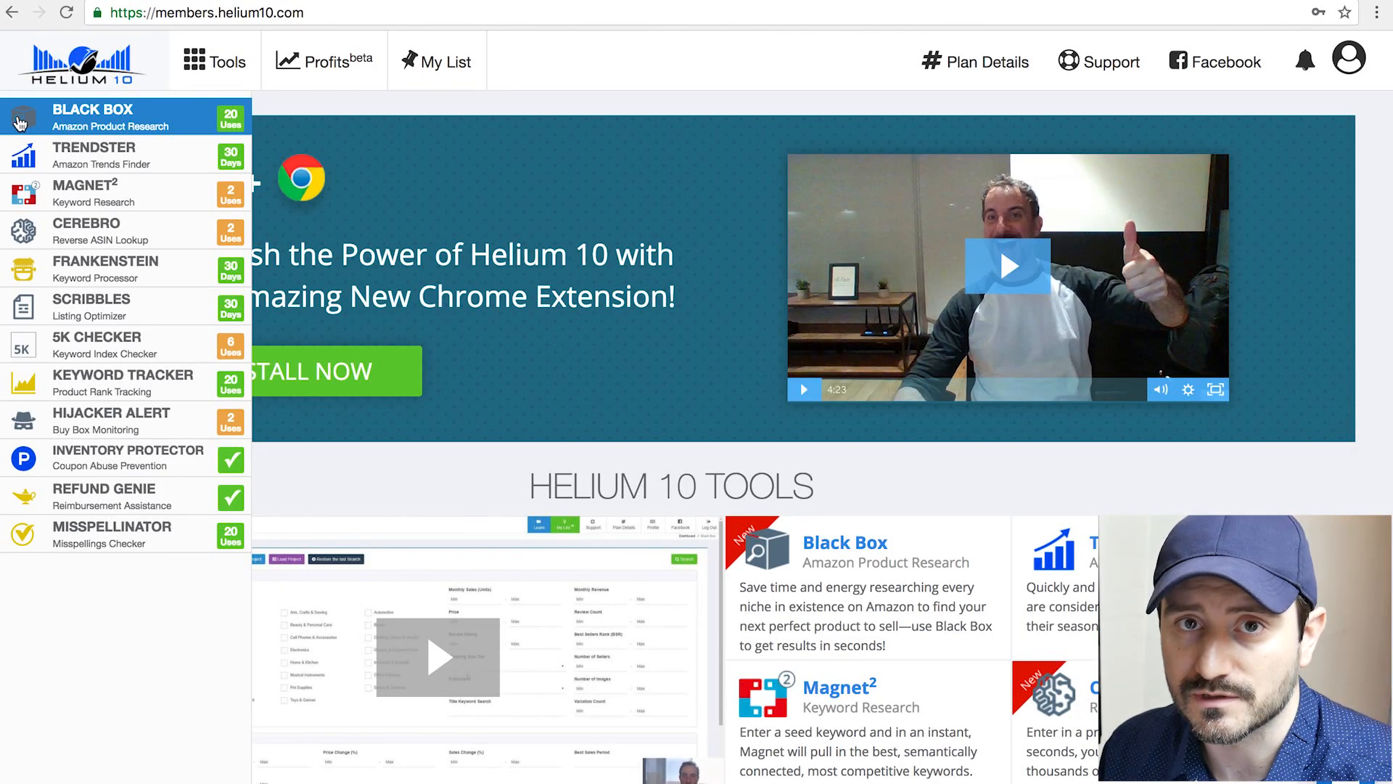
left_click(20, 123)
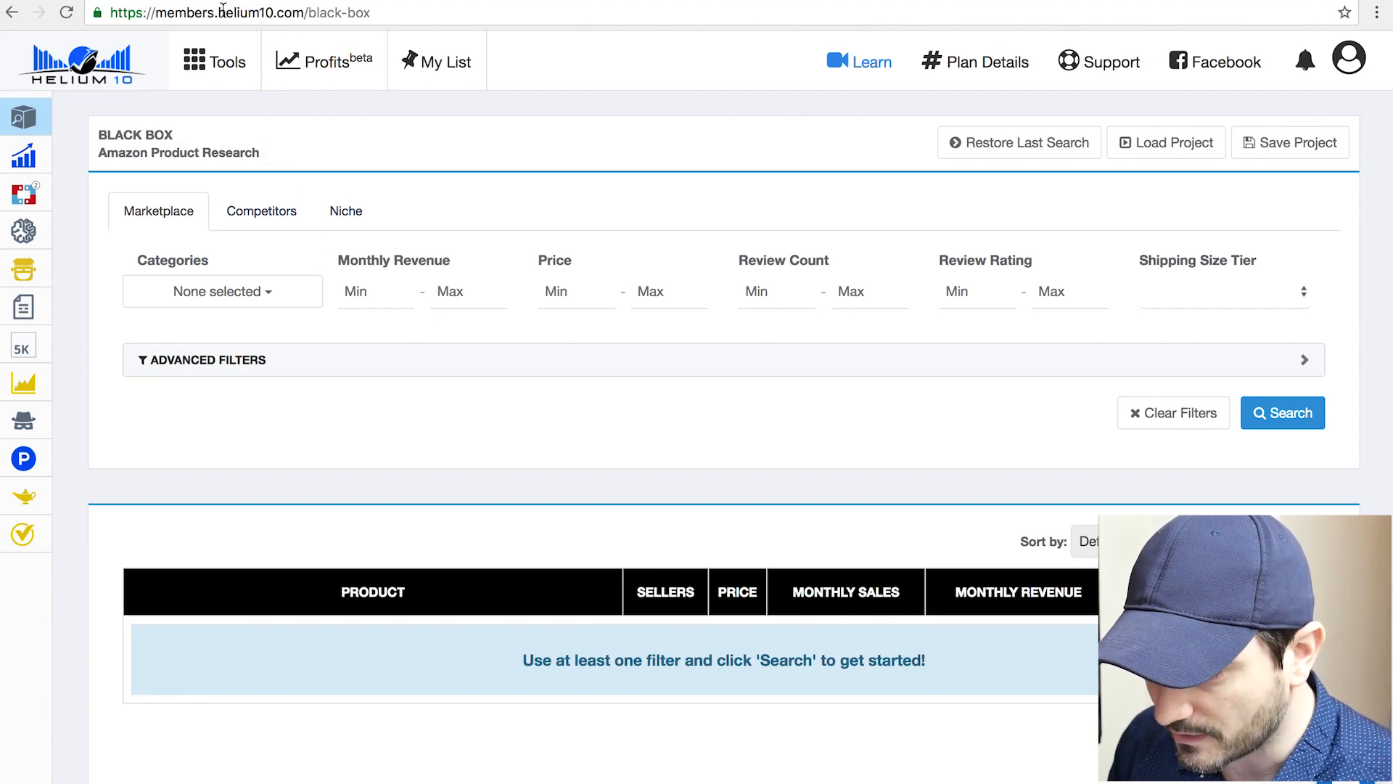
left_click_drag(219, 12, 304, 12)
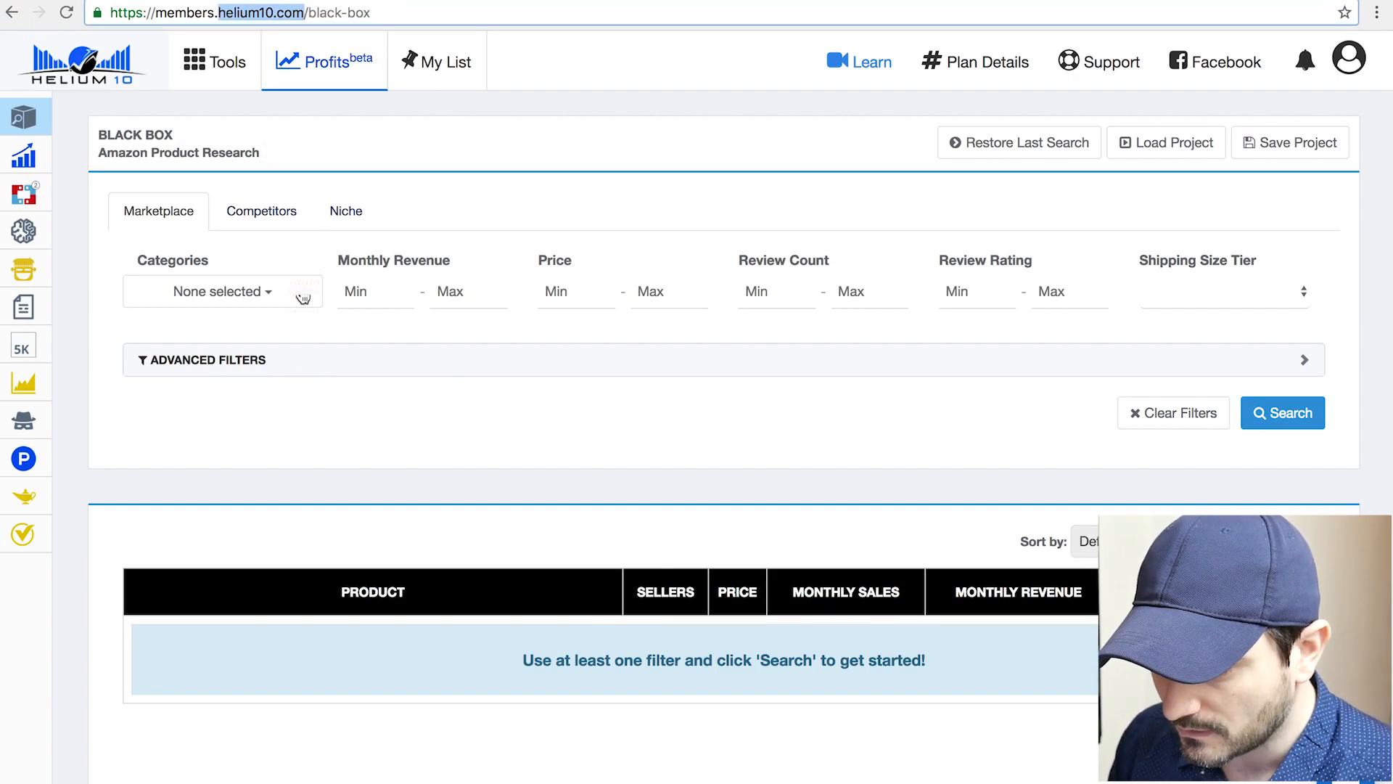
left_click(323, 409)
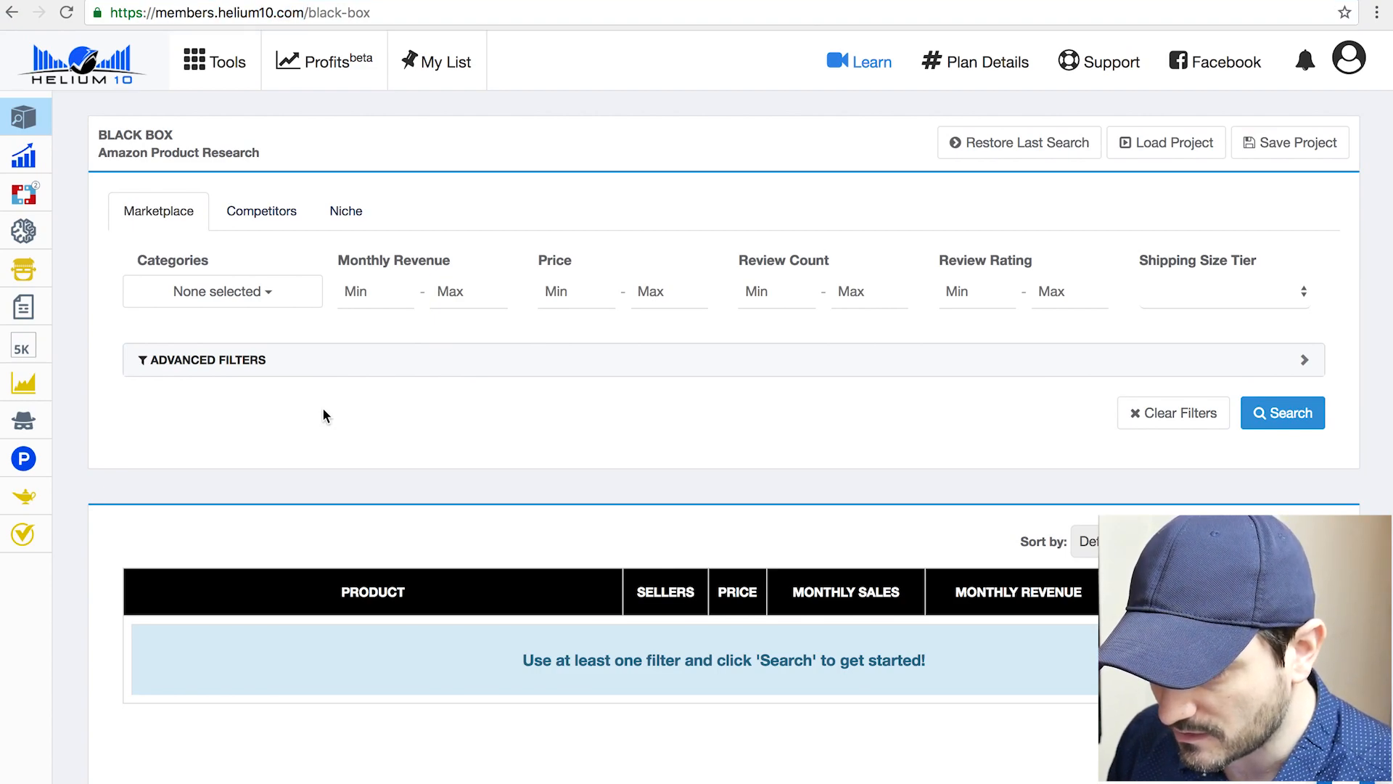
left_click_drag(133, 211, 180, 211)
- Expand the advanced filters and limit the marketplace search to the Pet Supplies category
left_click(337, 358)
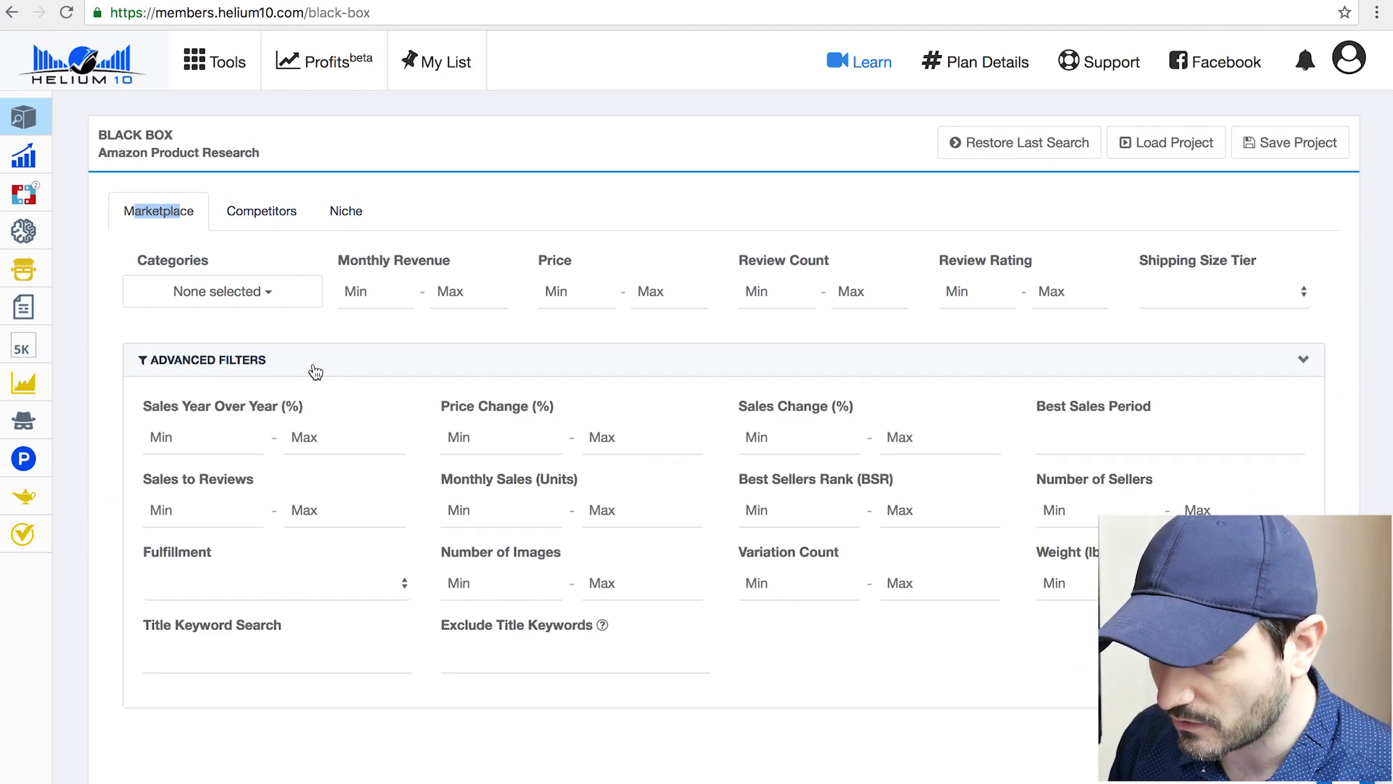
left_click(482, 212)
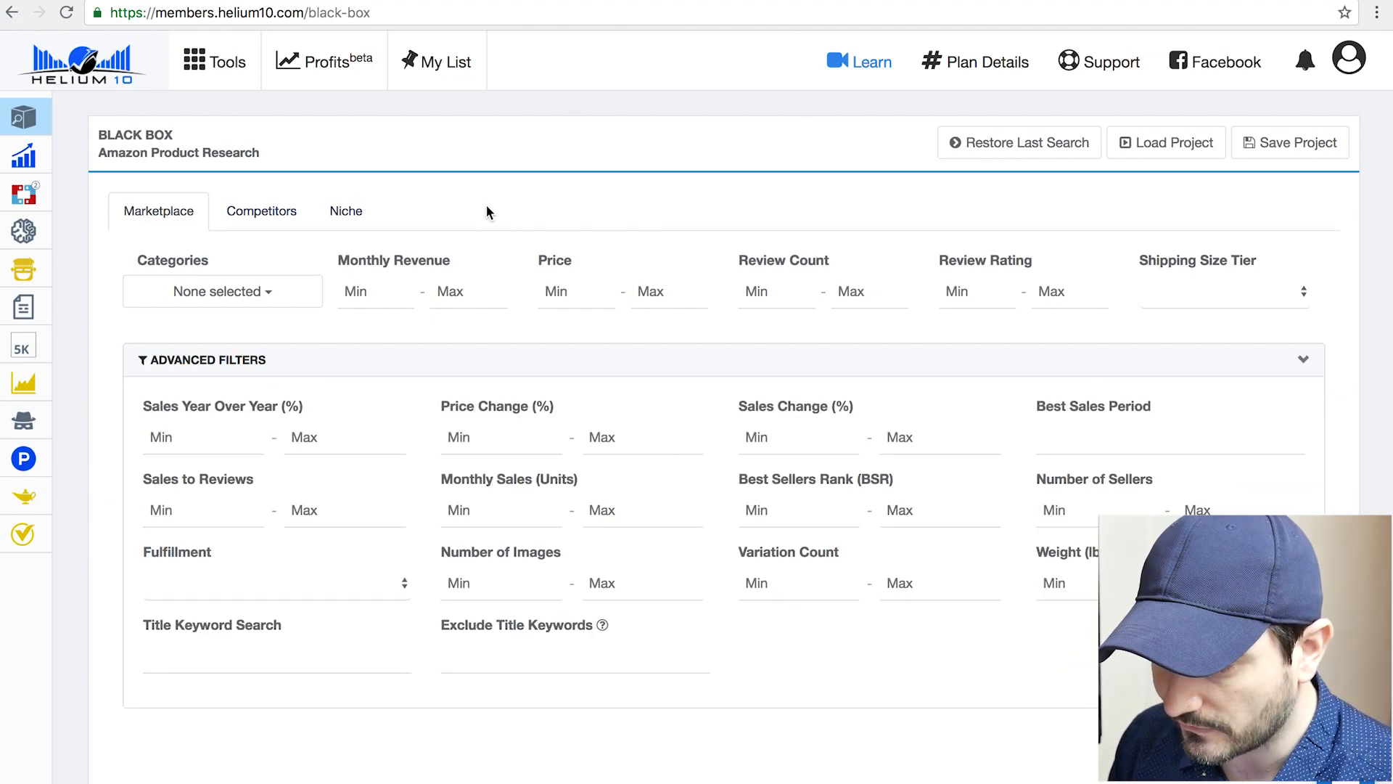
left_click(282, 299)
scroll(232, 479, "down", 3)
scroll(230, 475, "down", 3)
scroll(230, 475, "up", 2)
scroll(230, 475, "down", 3)
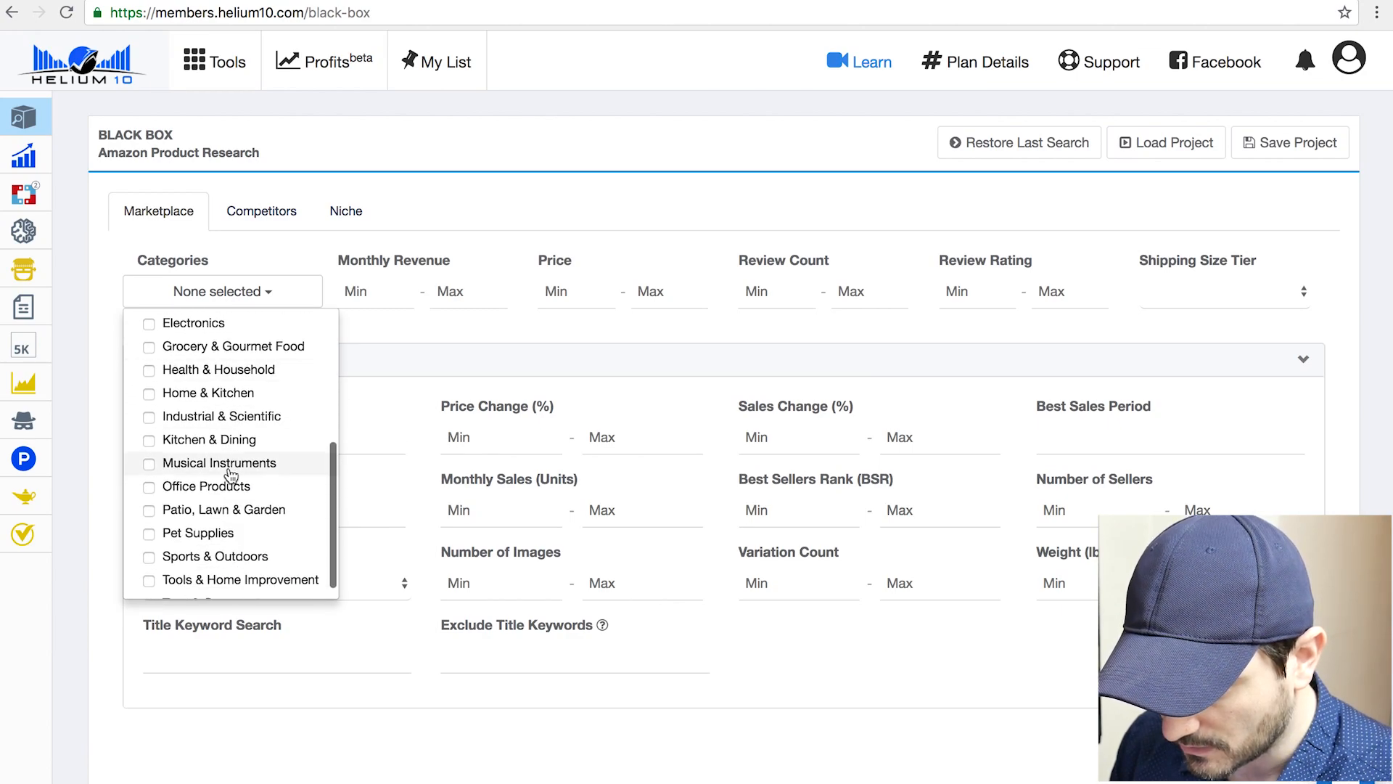
scroll(231, 476, "down", 1)
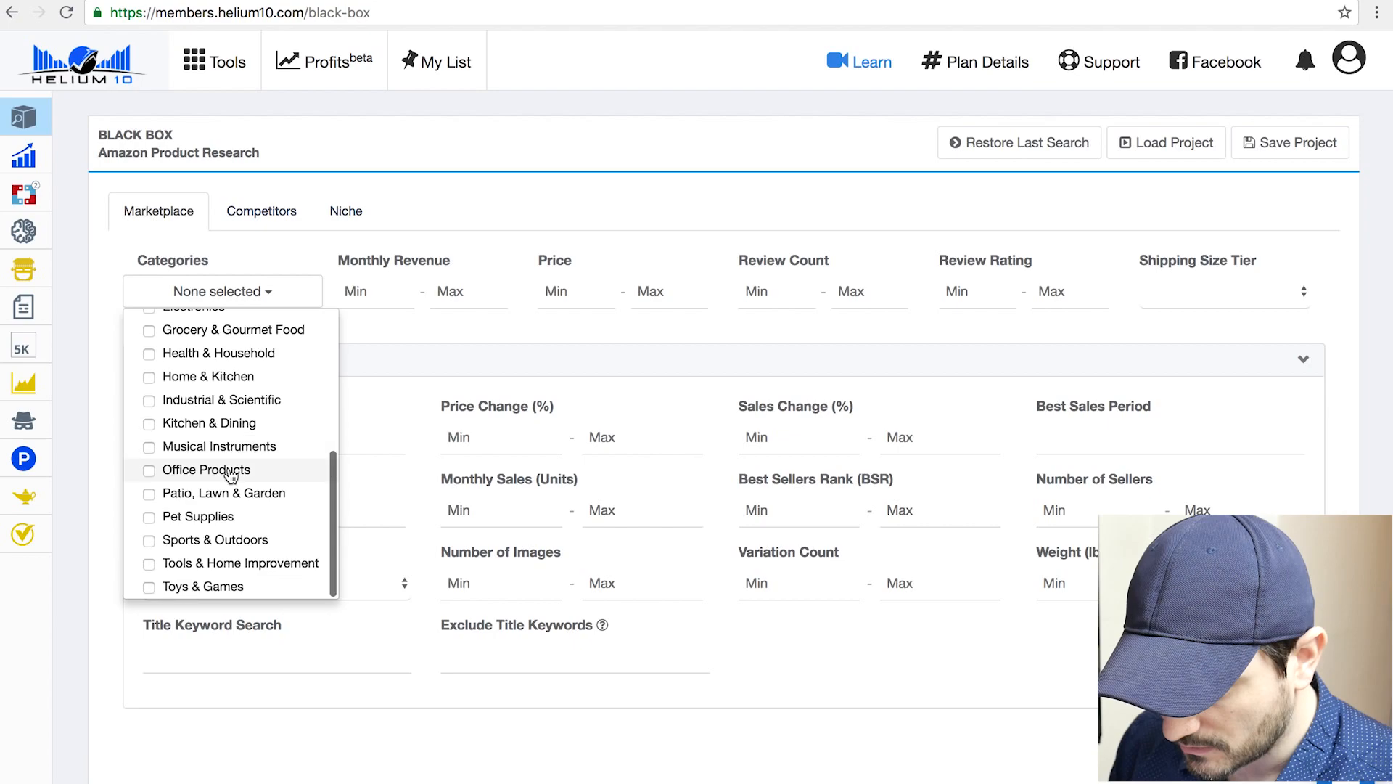
left_click(149, 517)
left_click(457, 326)
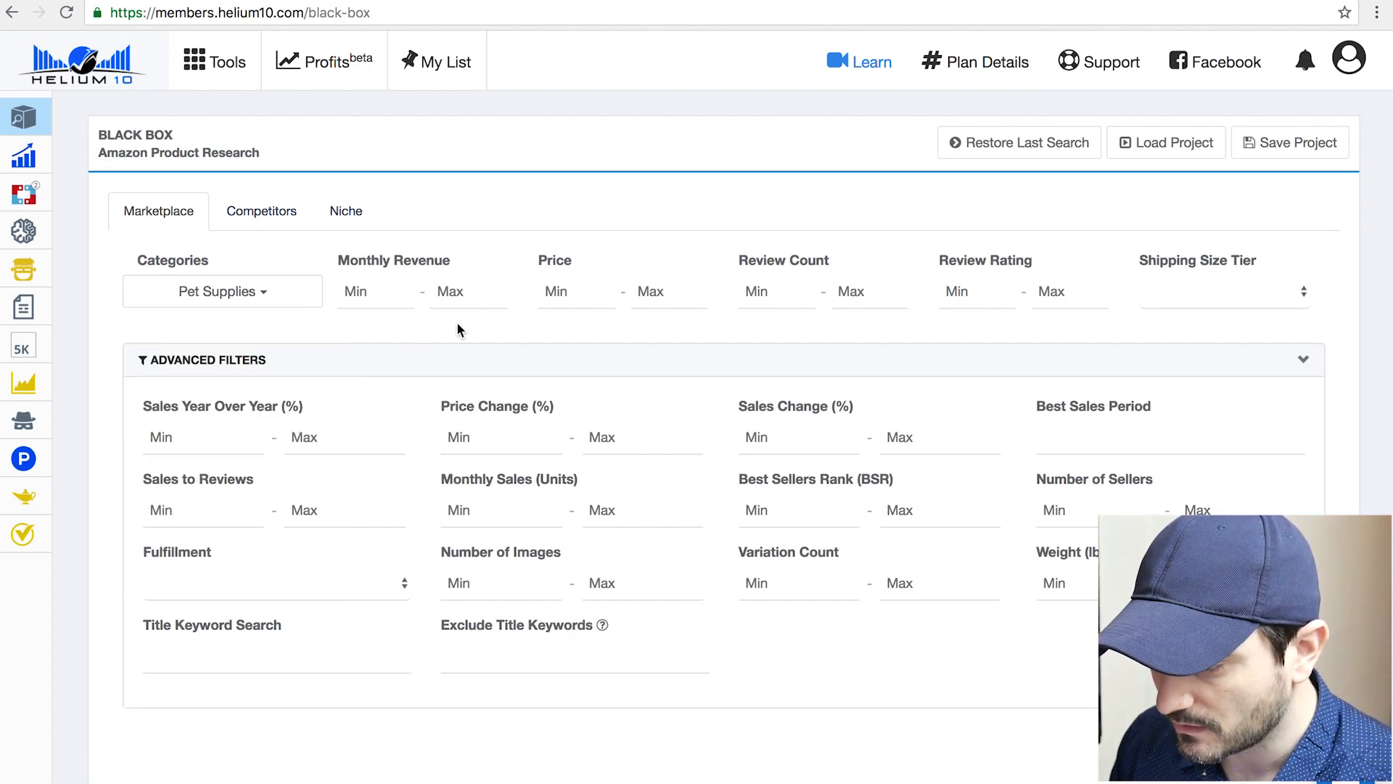
- Set the shipping size tier to Standard Size and the monthly sales range to 180–300 units
left_click(1232, 299)
left_click(1231, 308)
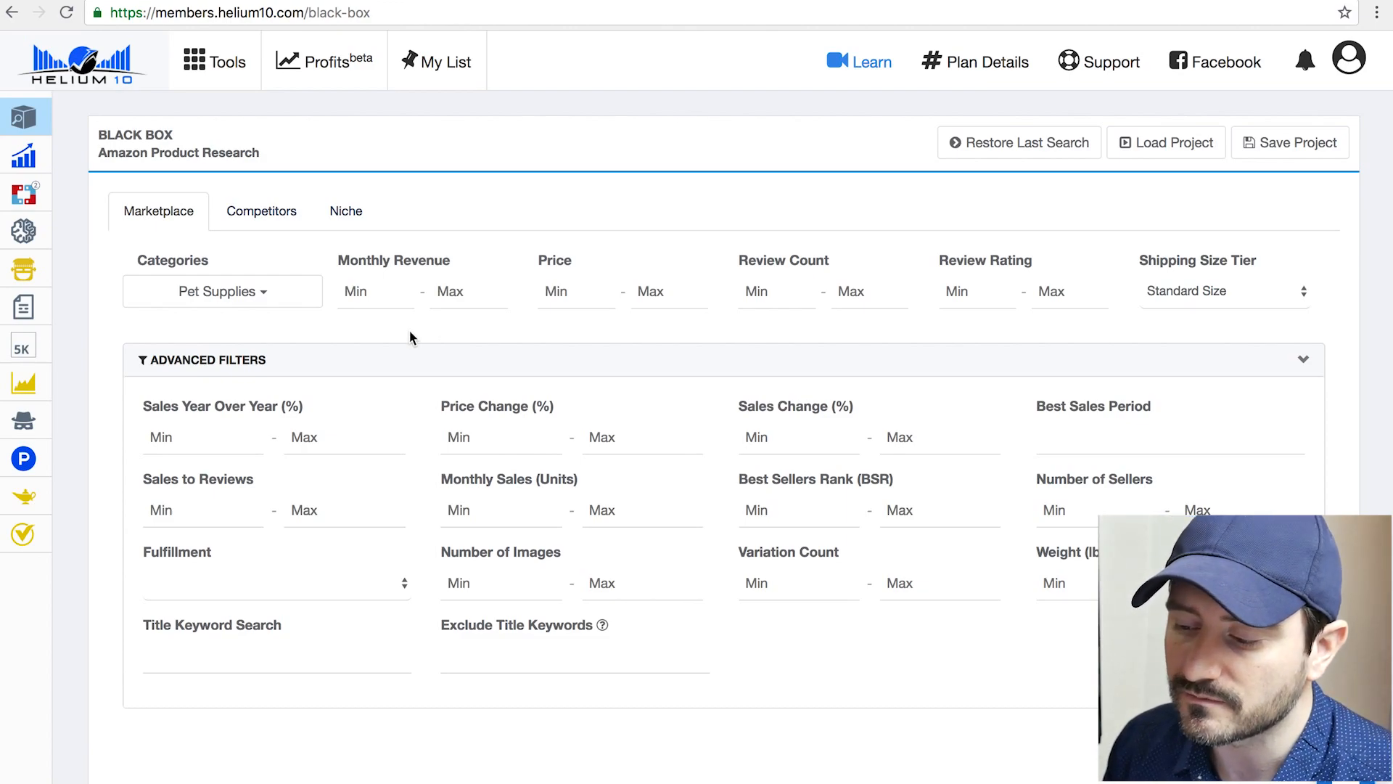
scroll(519, 391, "down", 3)
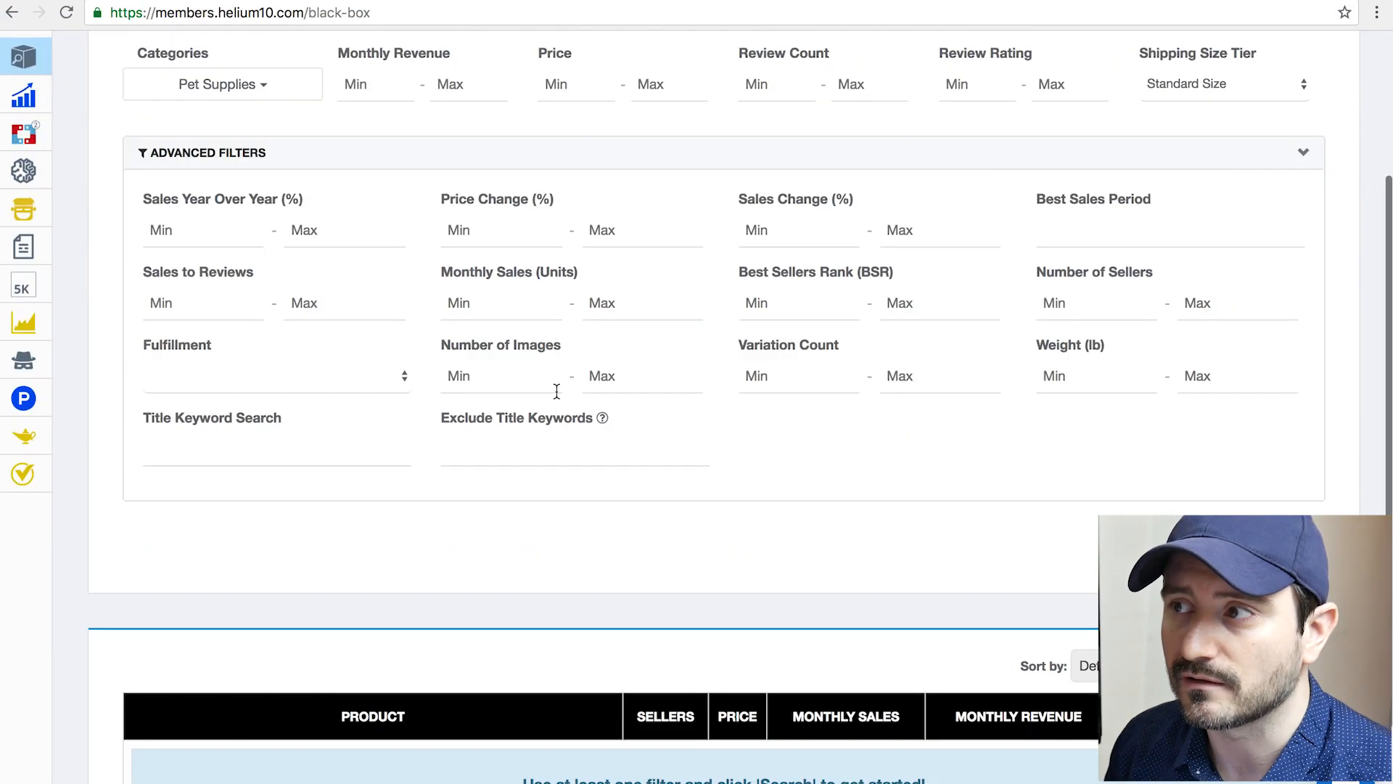
left_click(474, 294)
type("180")
key("Tab")
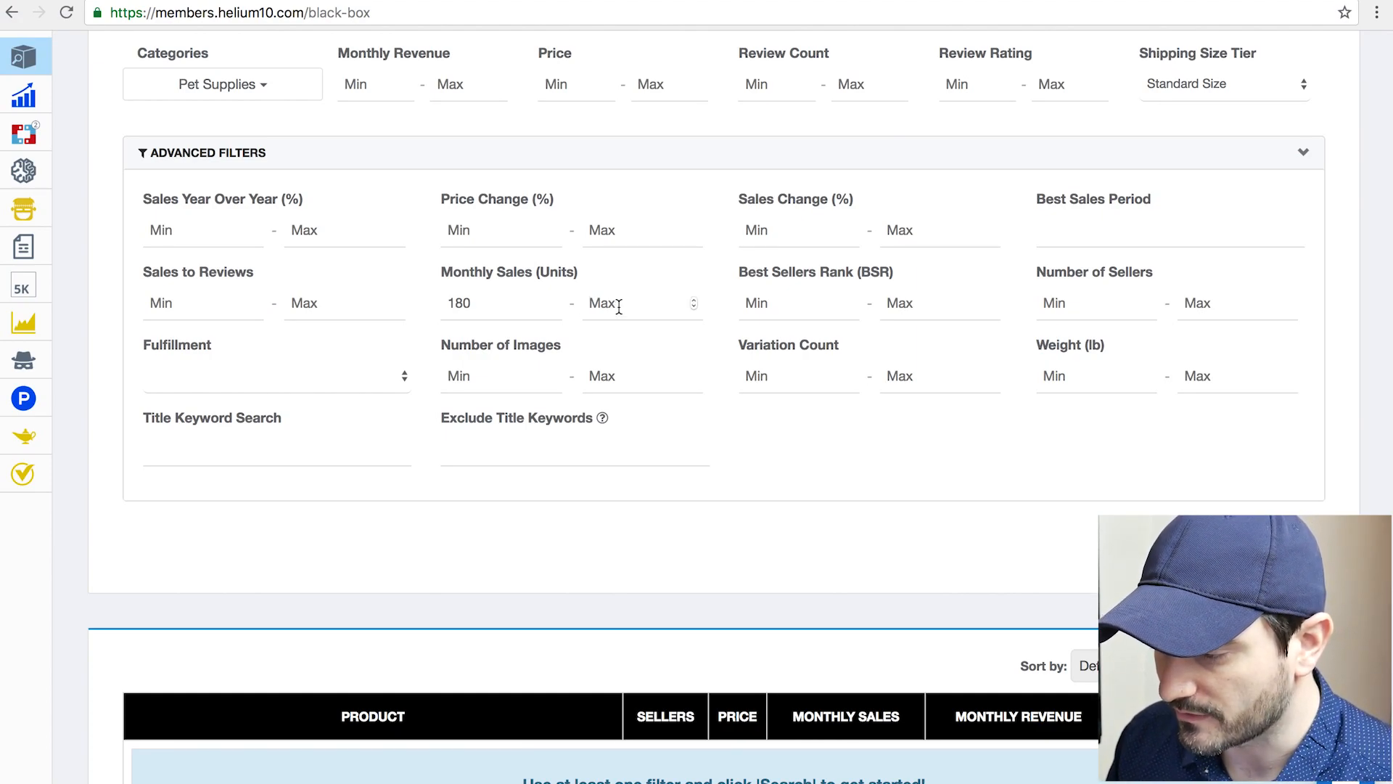
type("300")
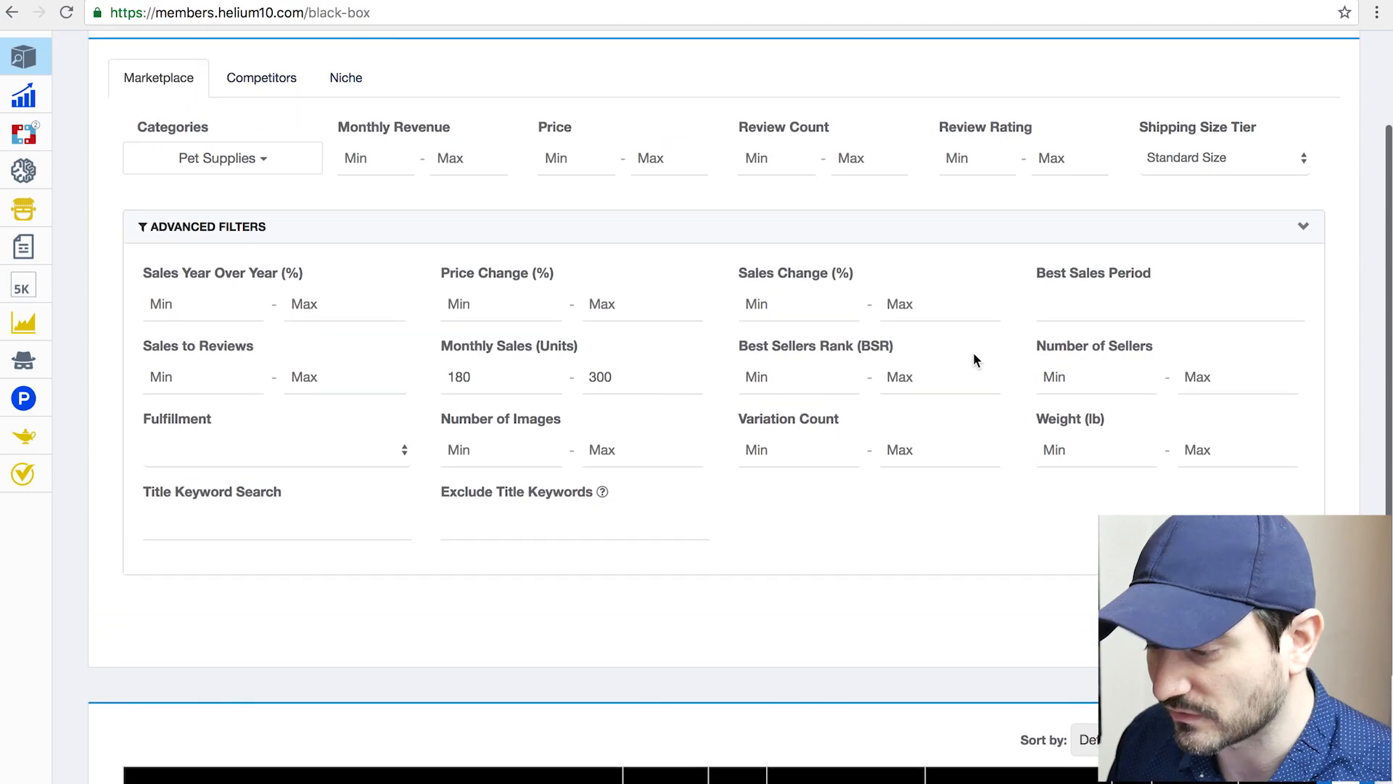
- Set the number of images to between 2 and 5 and restrict fulfillment to FBA
scroll(973, 351, "down", 2)
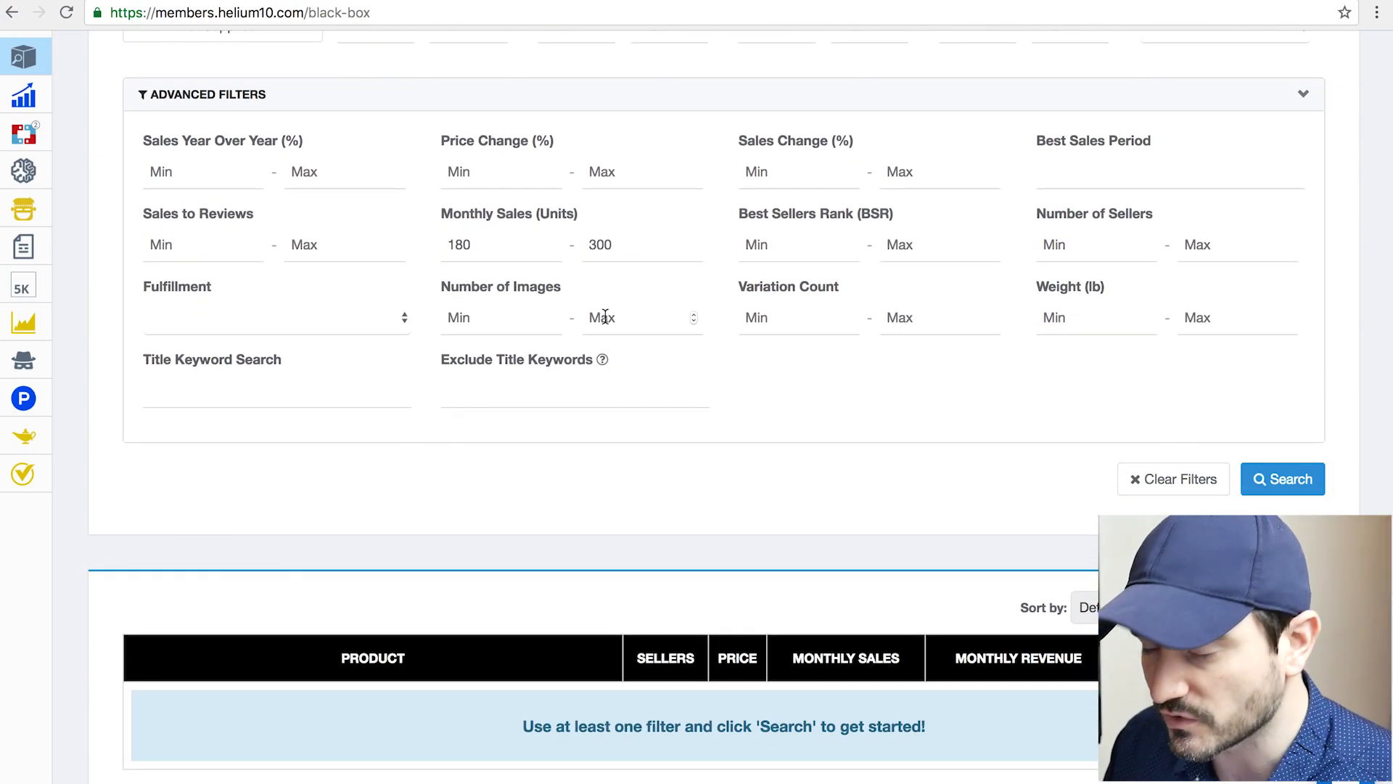
left_click(493, 319)
type("2")
left_click(622, 318)
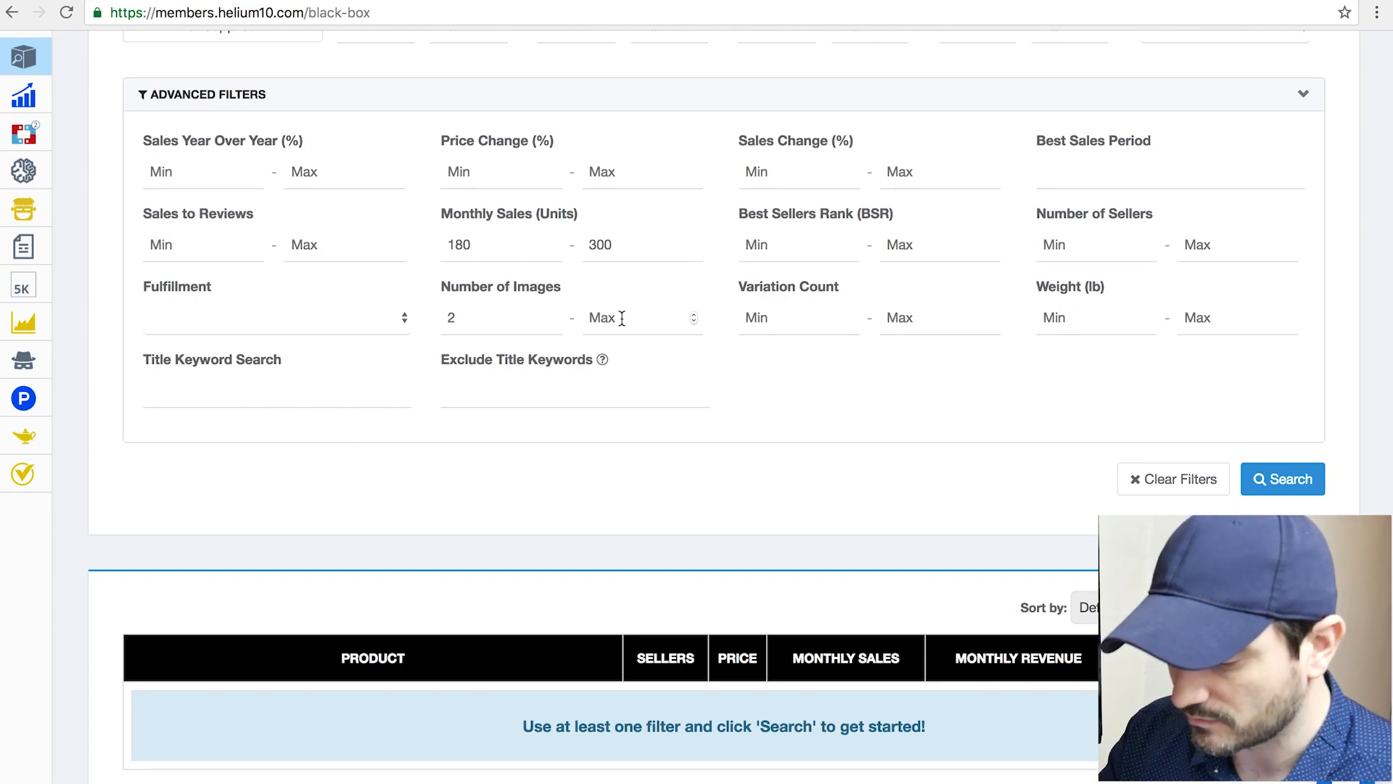
type("5")
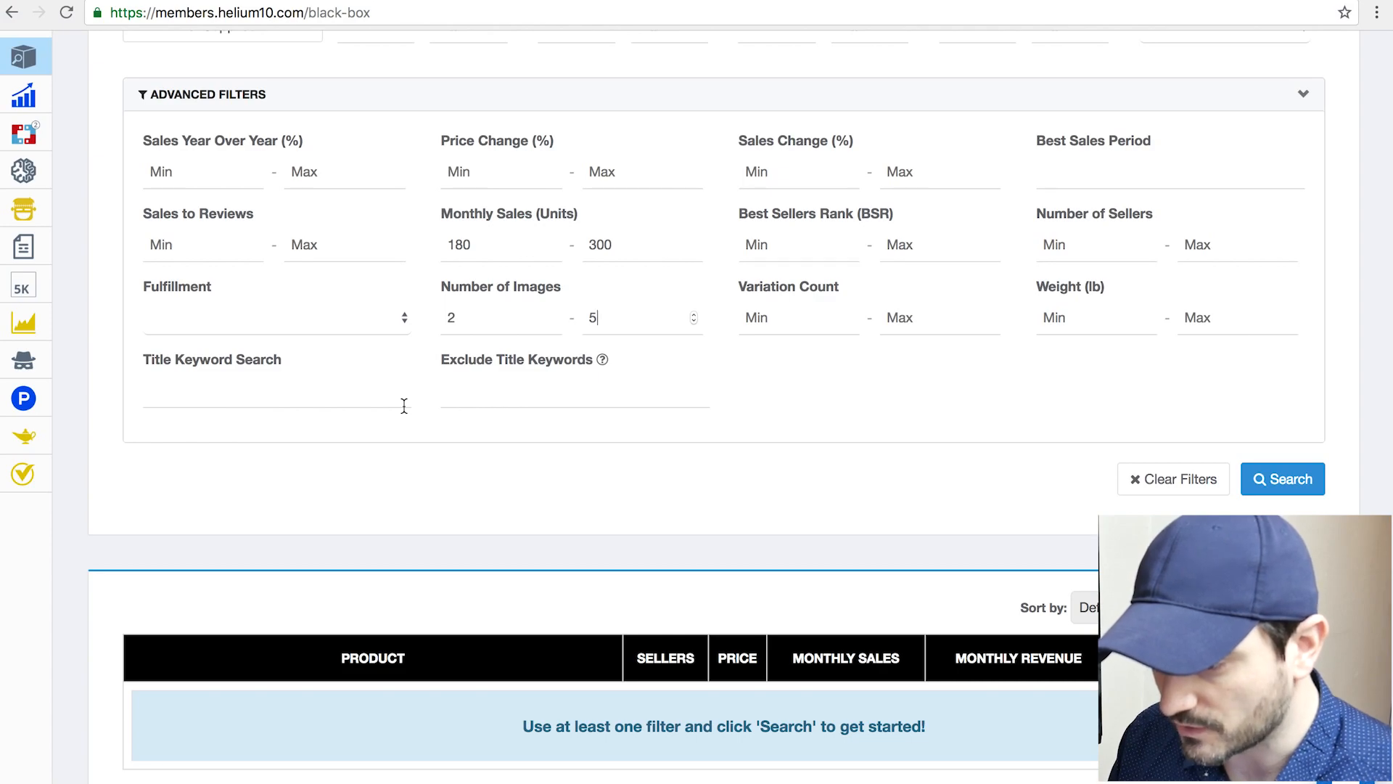
left_click(404, 328)
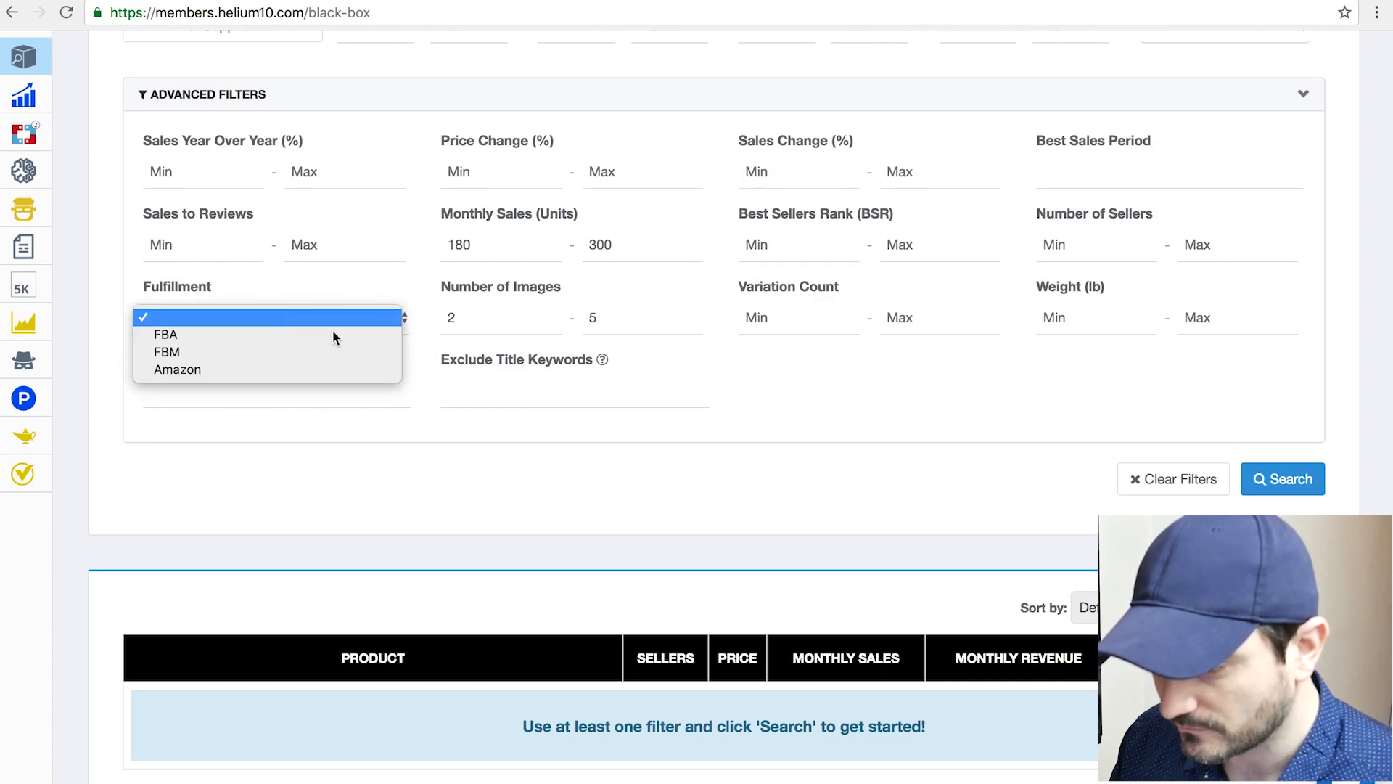
left_click(229, 334)
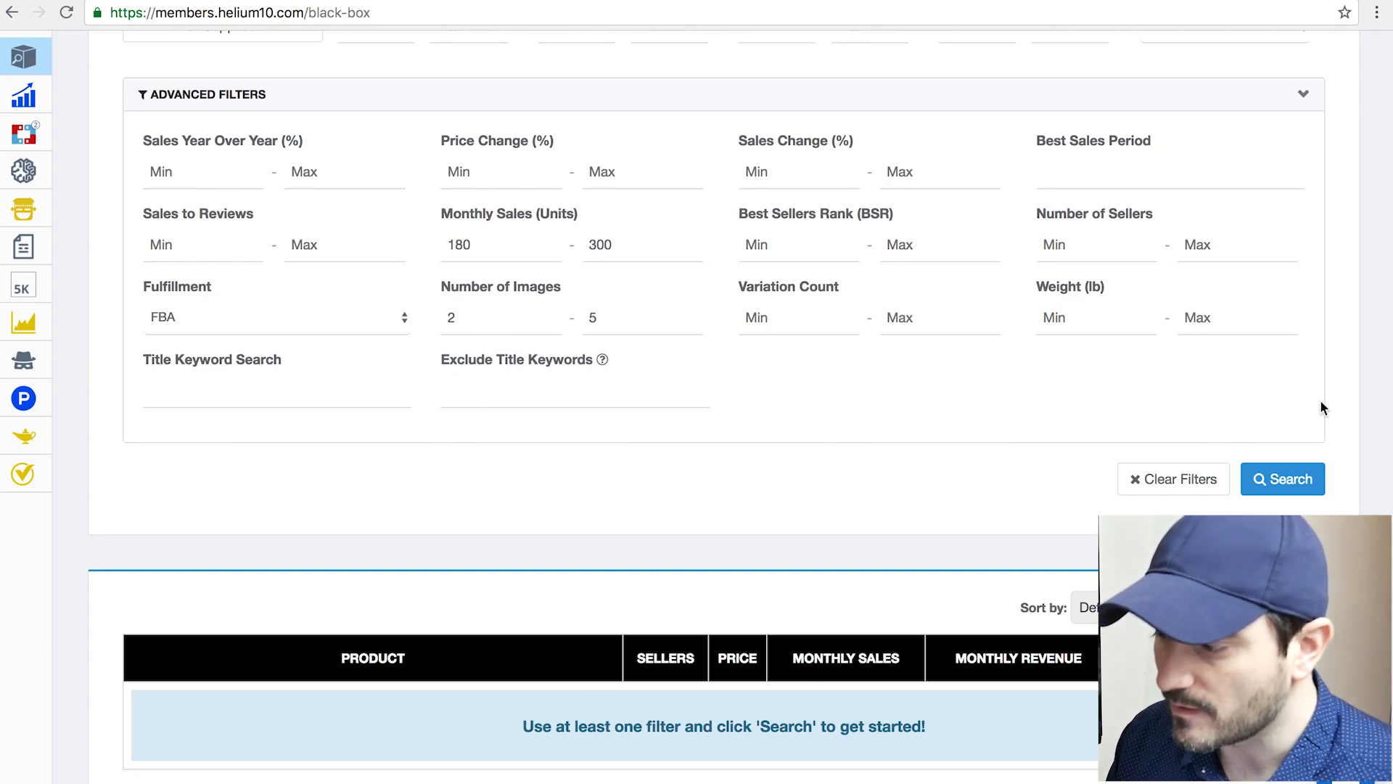
left_click(1071, 175)
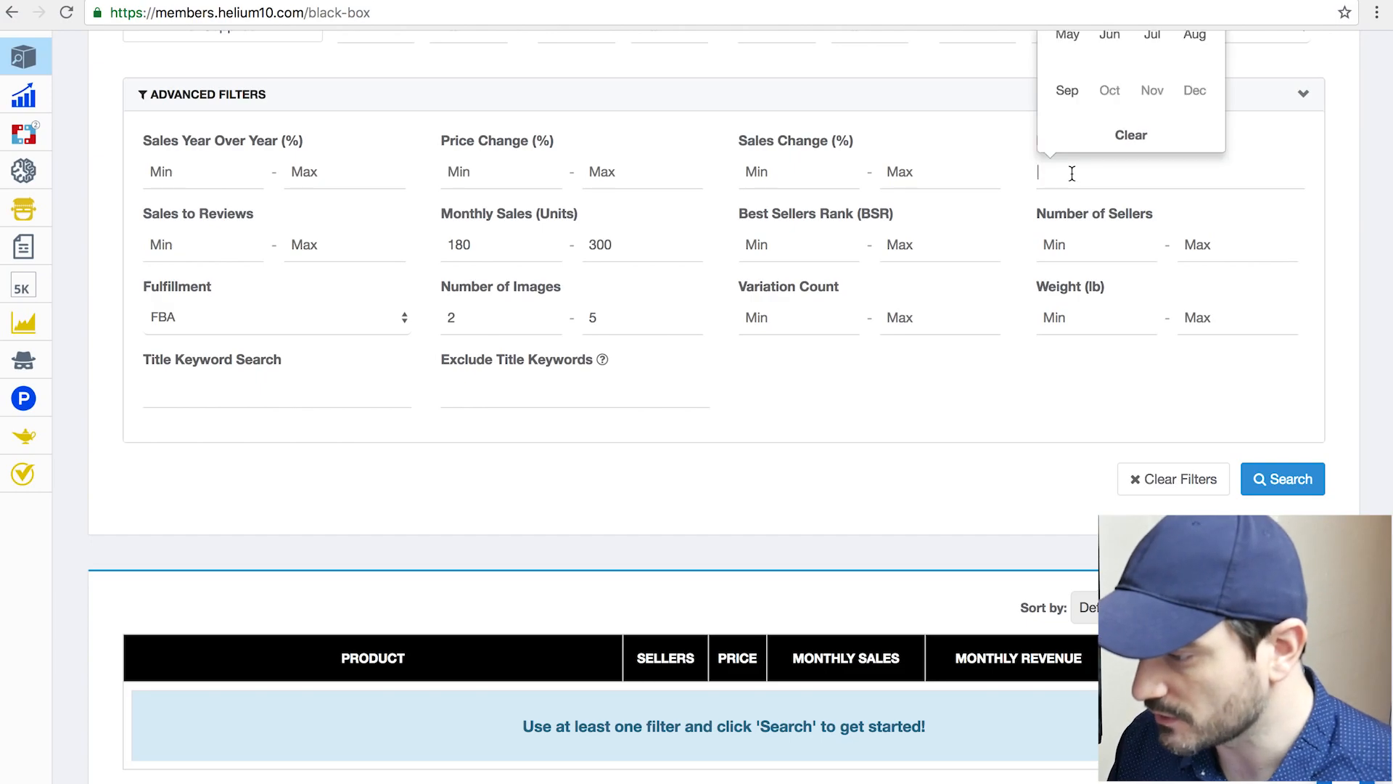
scroll(1072, 174, "down", 1)
scroll(1071, 174, "up", 5)
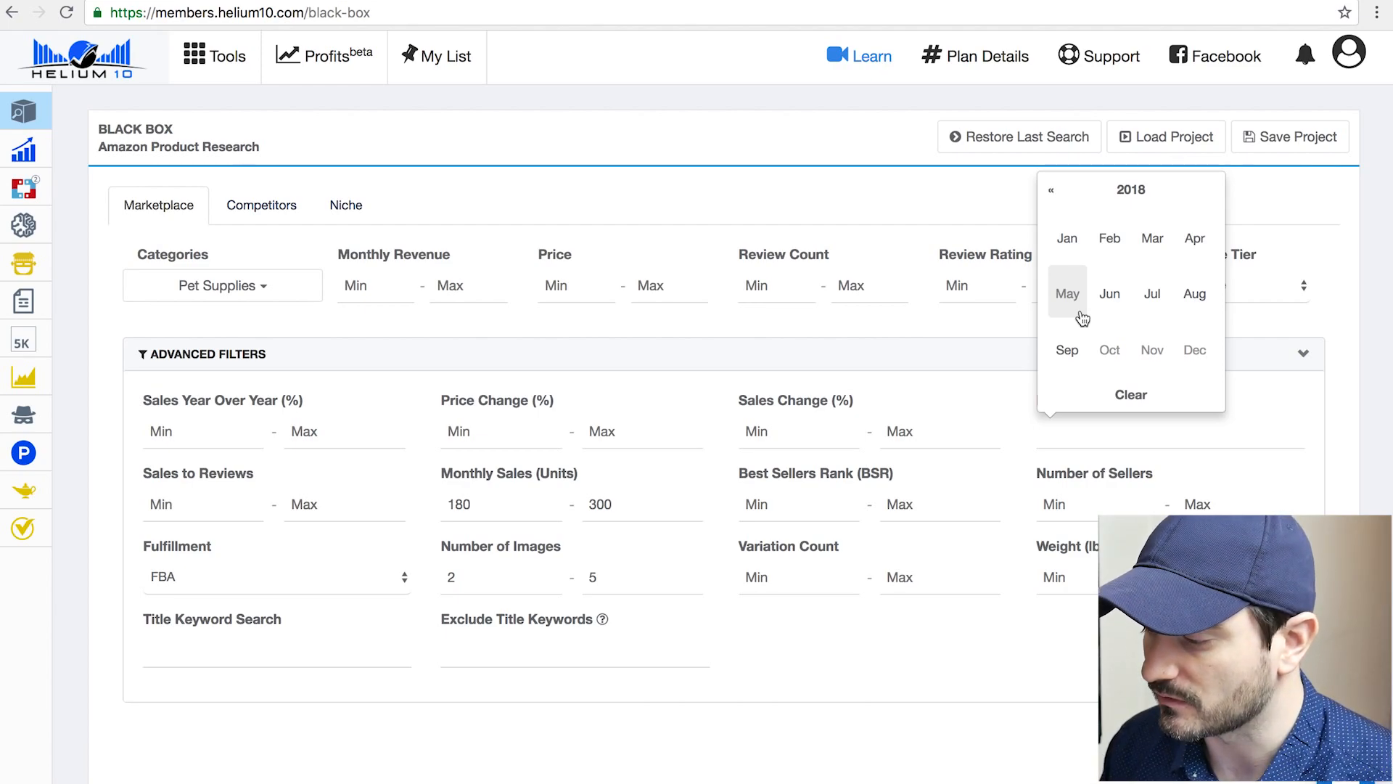
left_click(1148, 394)
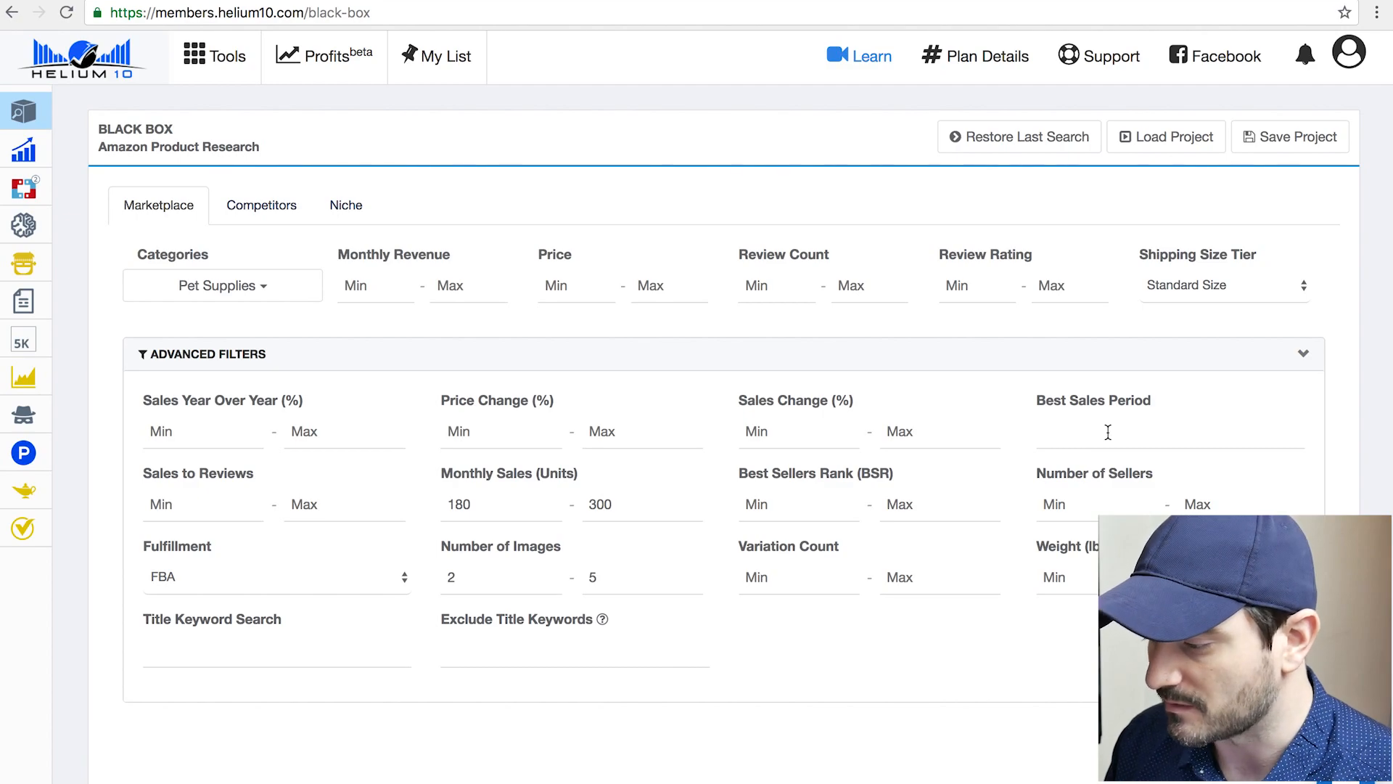
- Run the product search and sort the results by Best Sellers Rank (BSR) Low To High
scroll(1108, 431, "down", 3)
left_click(1279, 530)
scroll(1279, 530, "down", 2)
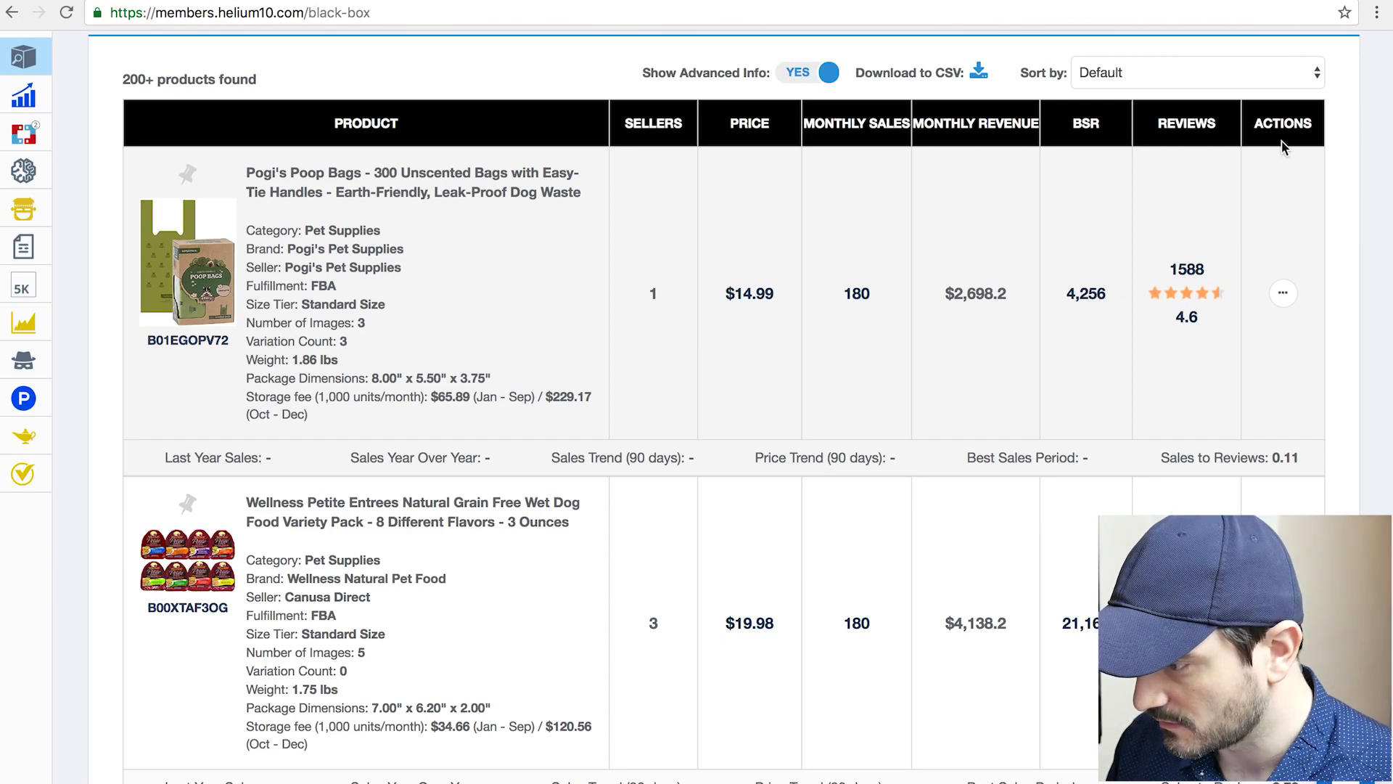
left_click(1318, 77)
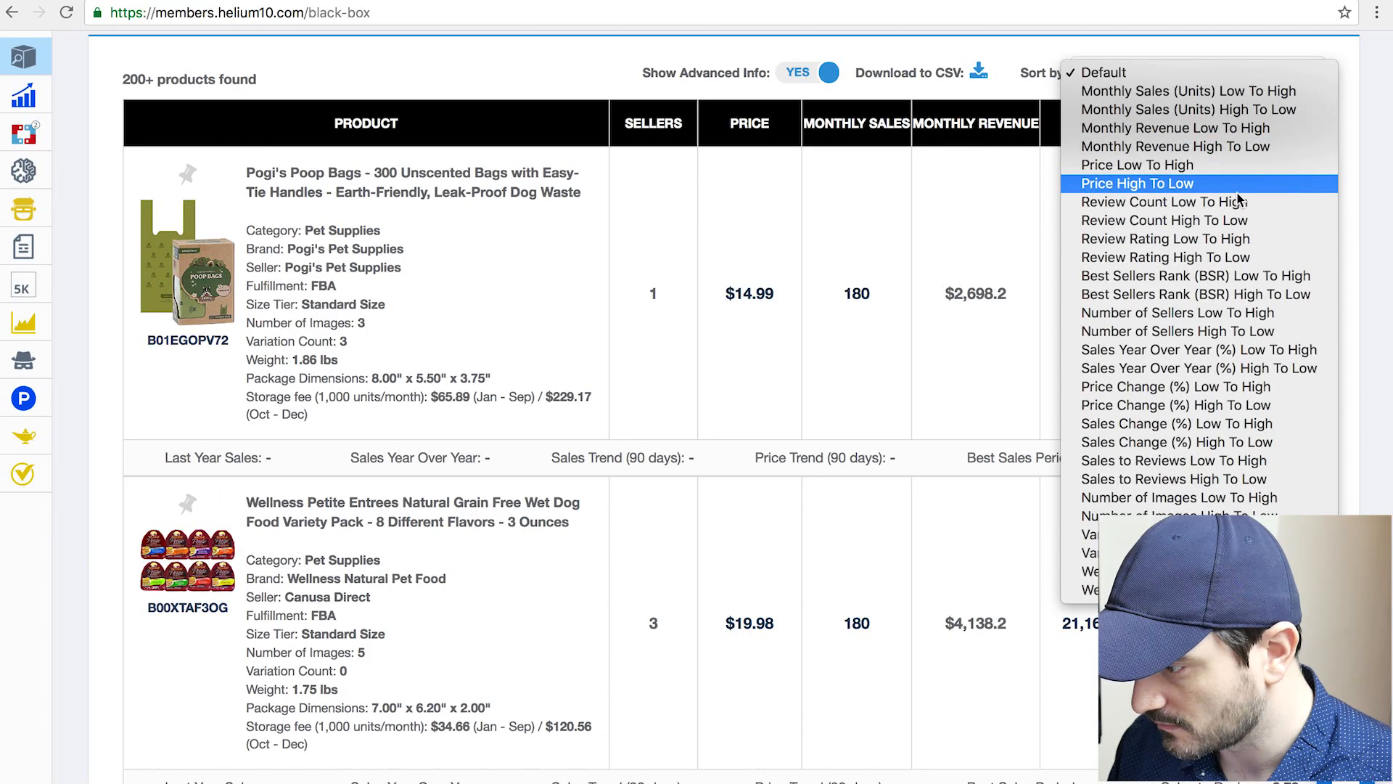
left_click(1229, 280)
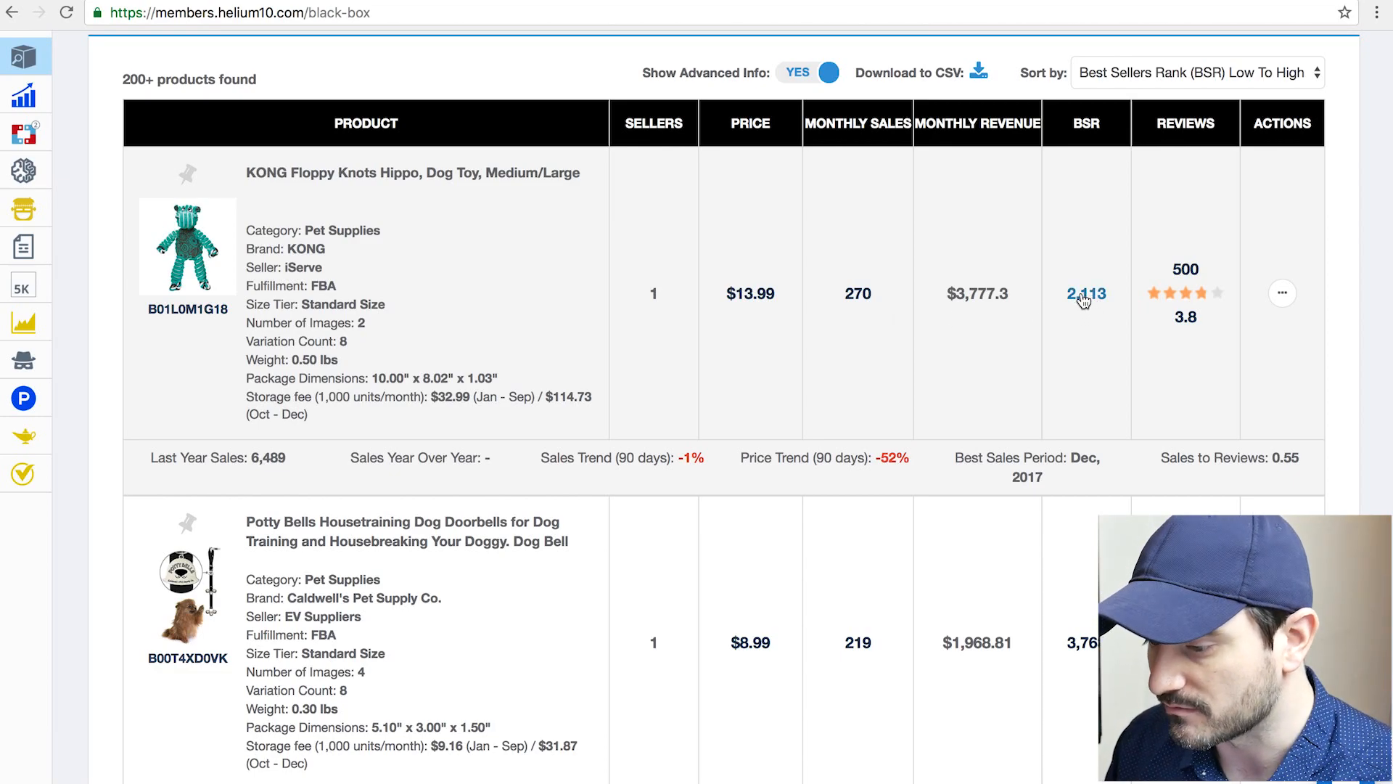
- Compare the first product's sales figures and Best Sellers Rank with the monthly sales filter range
scroll(1090, 376, "down", 1)
scroll(1090, 376, "up", 5)
scroll(1090, 377, "up", 3)
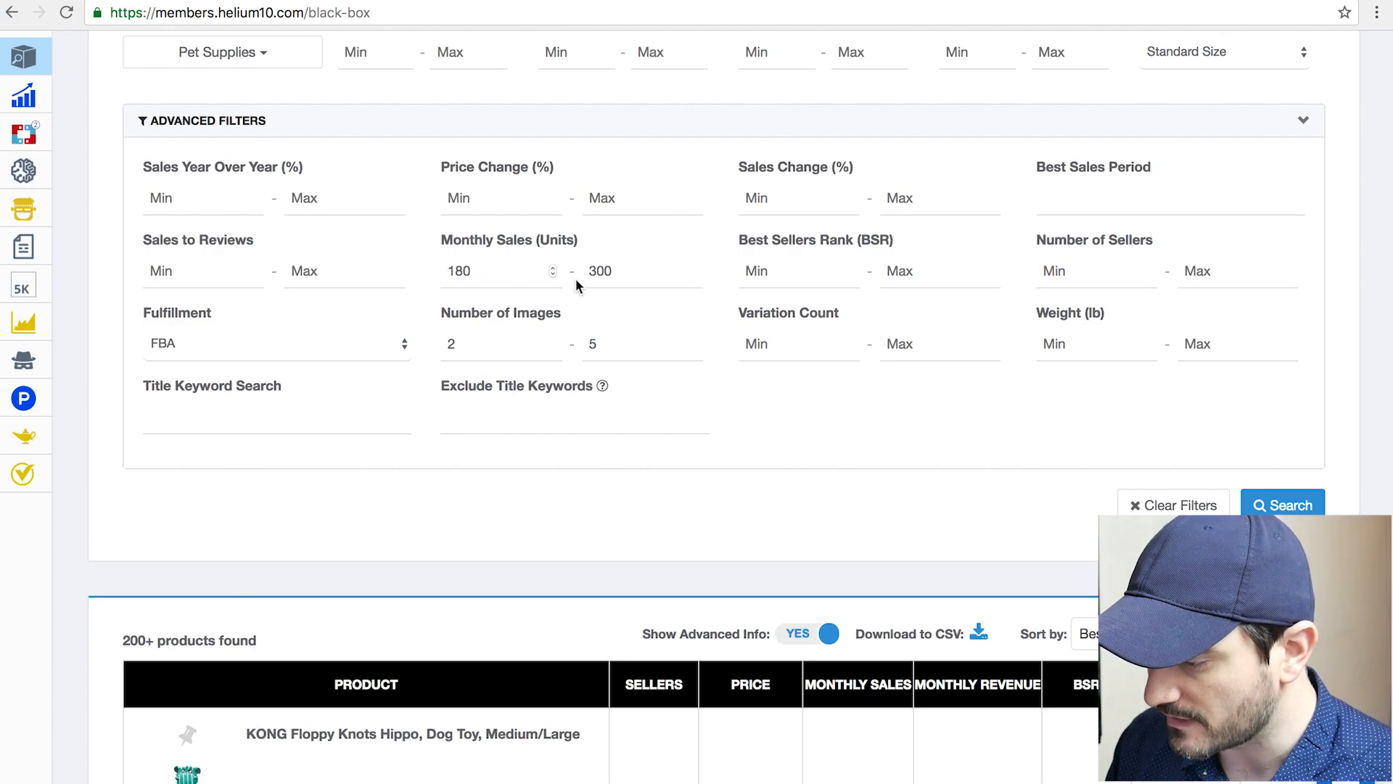
scroll(962, 444, "up", 1)
scroll(962, 444, "down", 4)
scroll(962, 444, "down", 4)
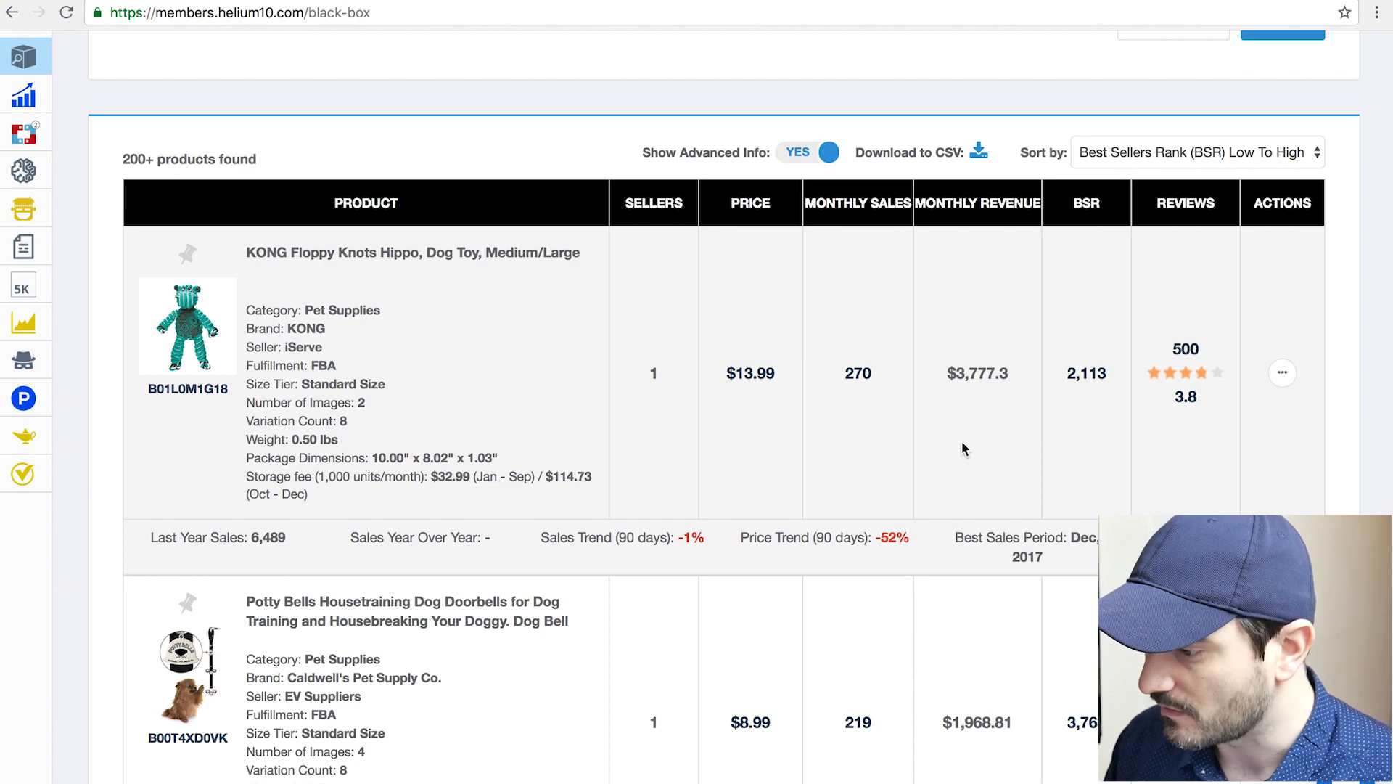
scroll(962, 446, "down", 1)
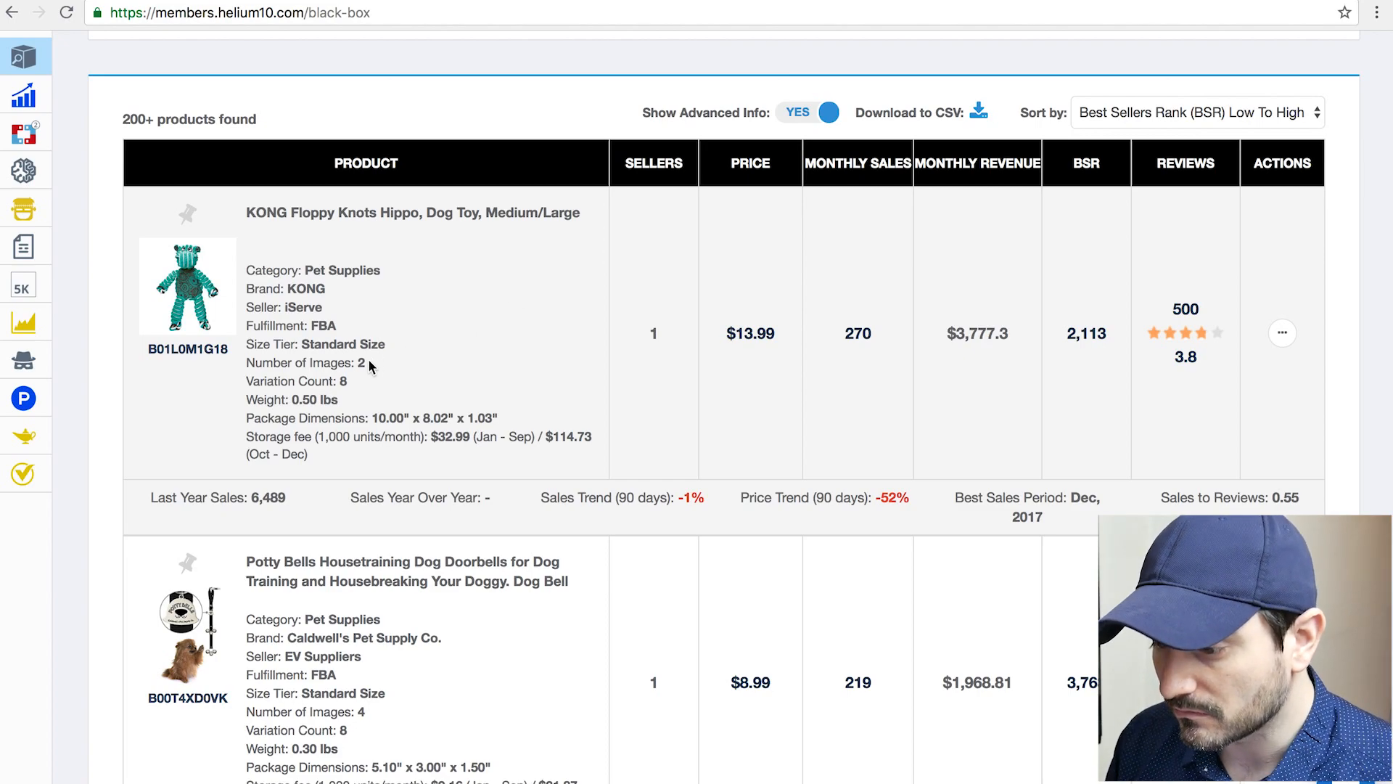
- Examine the image count and the title wording of the KONG Floppy Knots Hippo dog toy listing
mouse_move(364, 362)
left_mouse_down()
mouse_move(336, 362)
mouse_move(355, 360)
left_mouse_up()
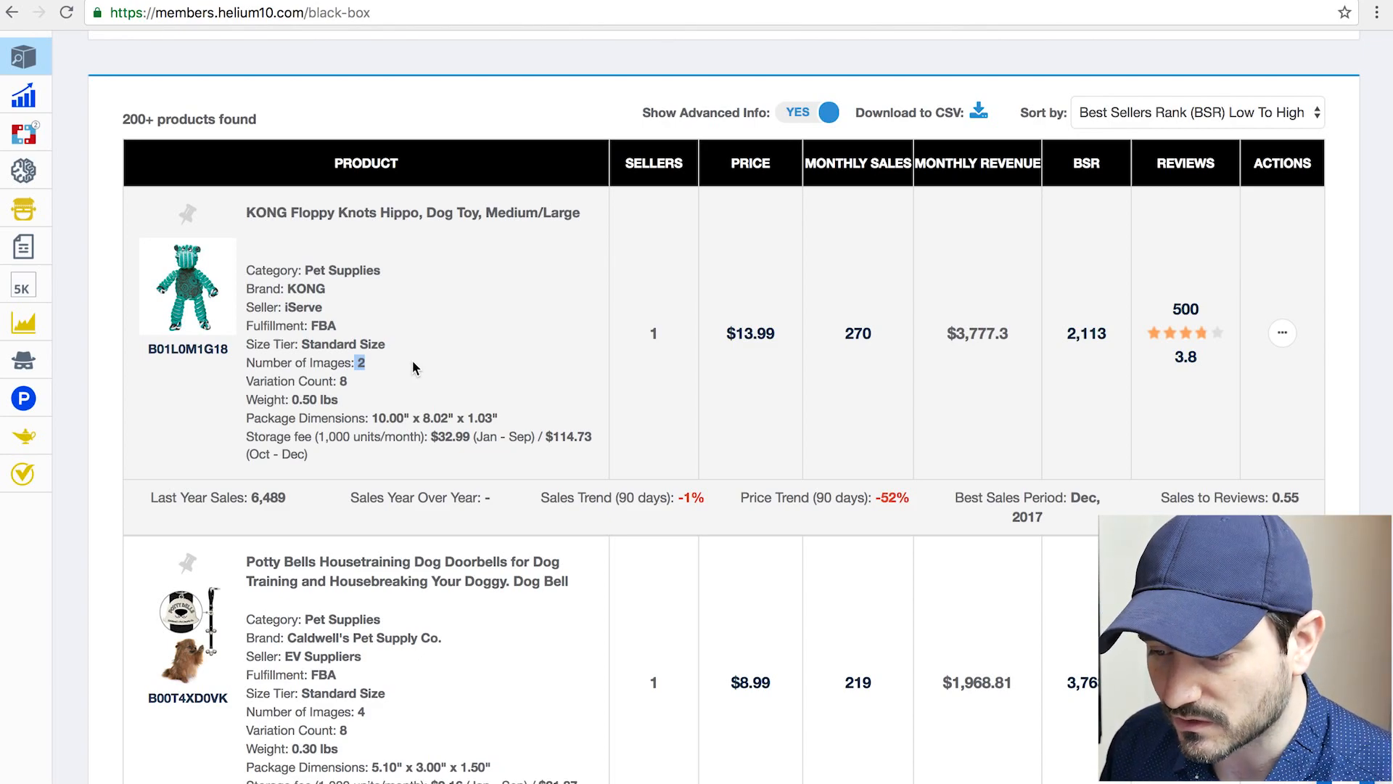
left_click_drag(246, 212, 308, 212)
left_click(308, 211)
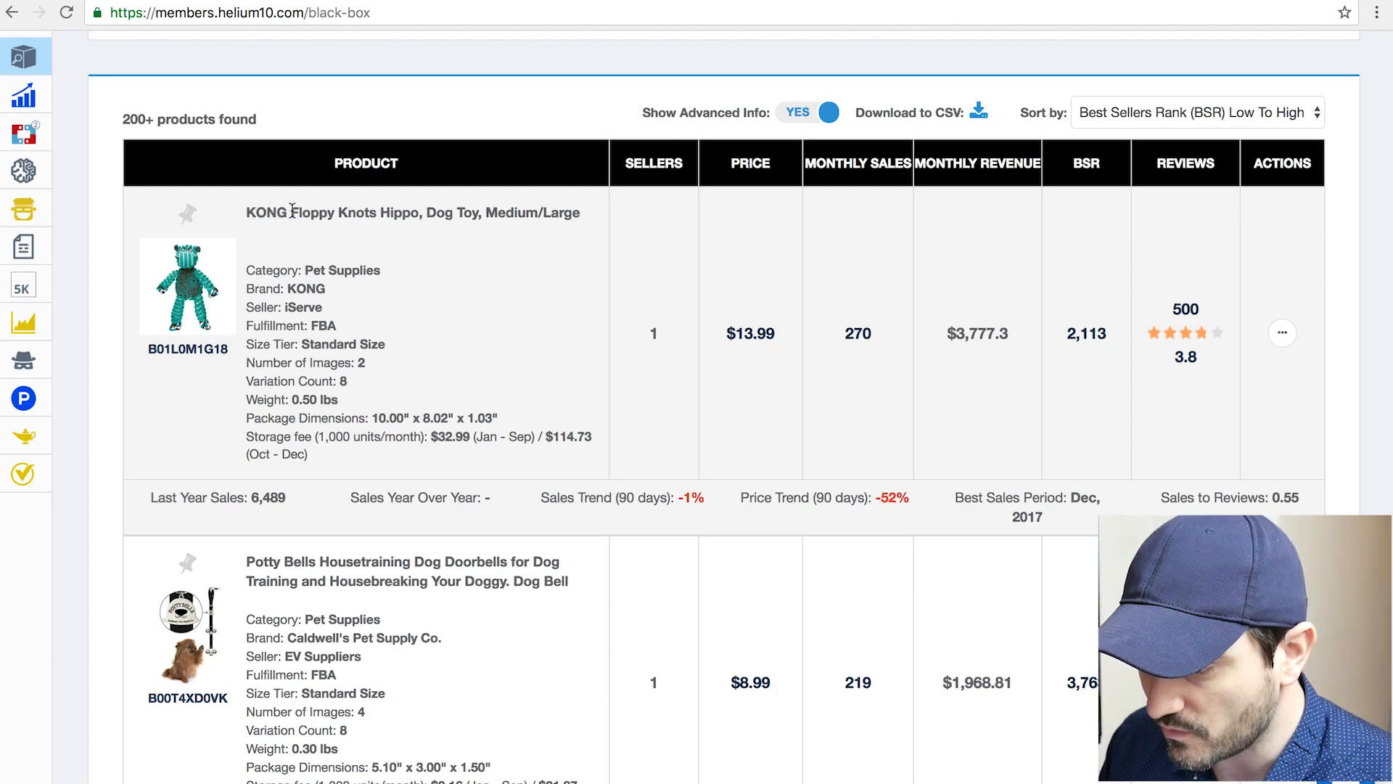
left_click_drag(293, 210, 419, 210)
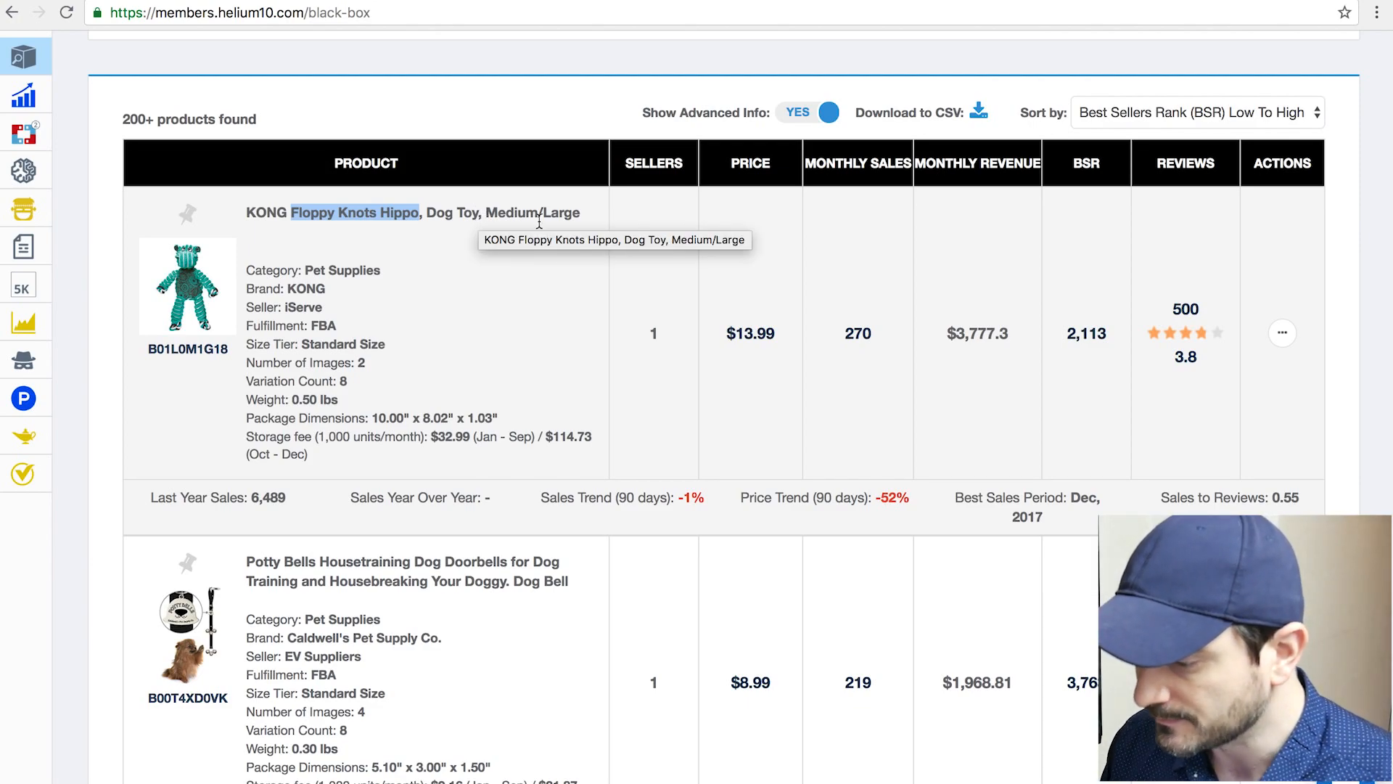
left_click(579, 212)
left_click_drag(580, 211, 487, 209)
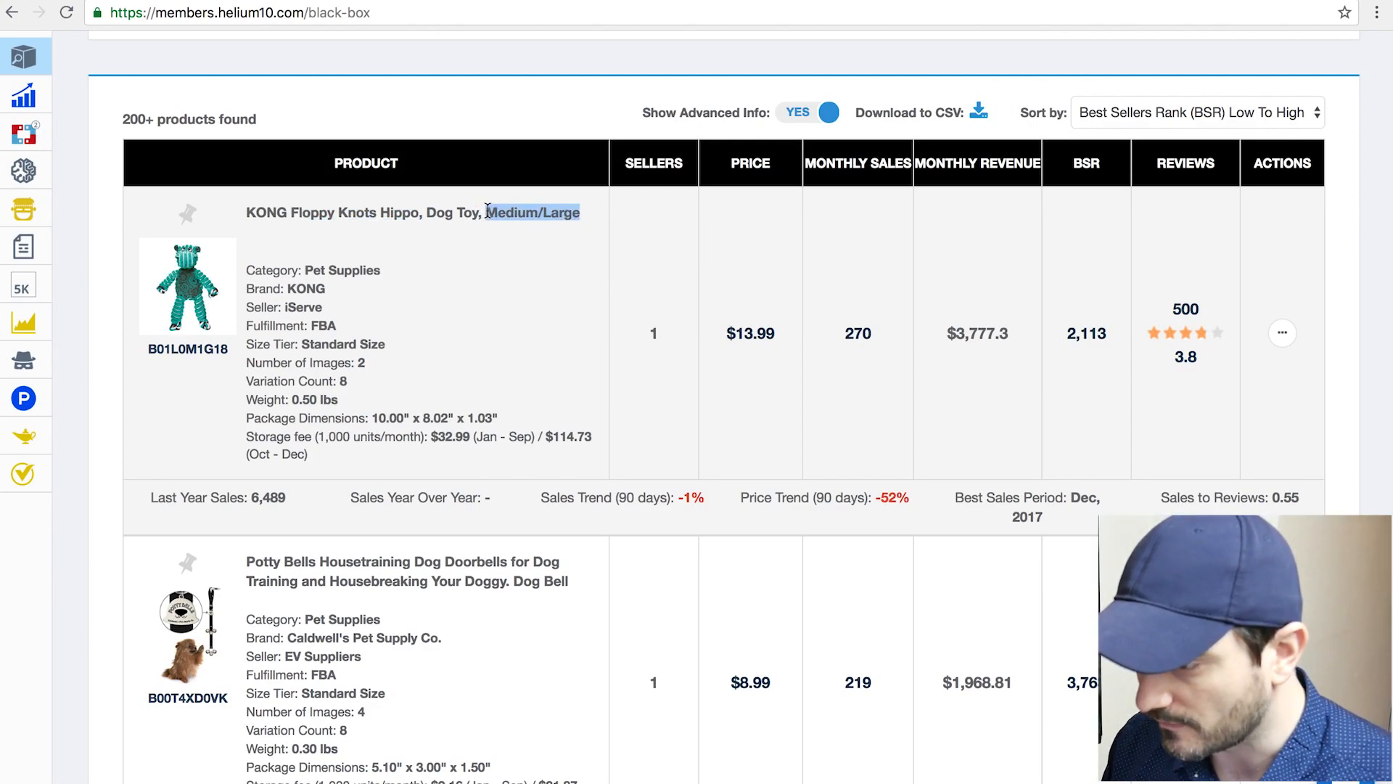
left_click(586, 363)
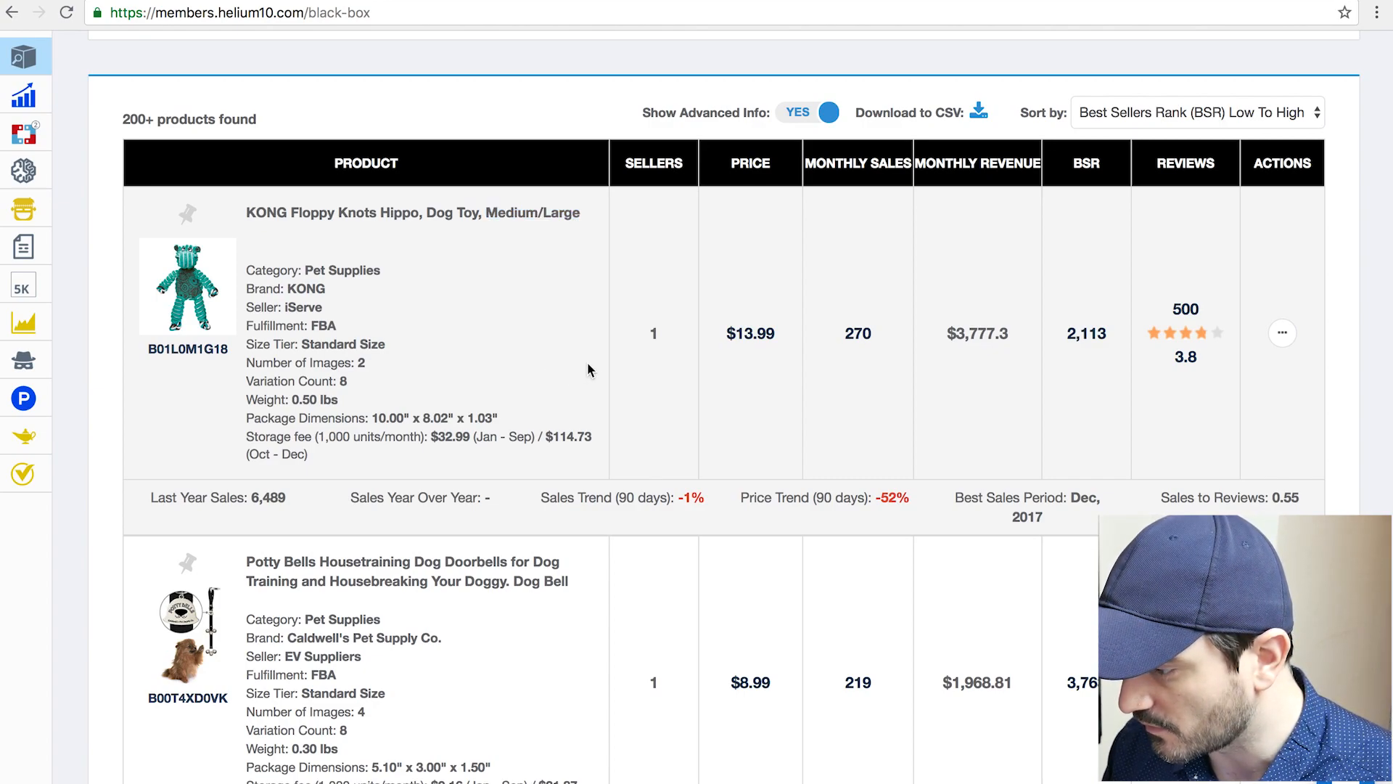
scroll(588, 363, "up", 1)
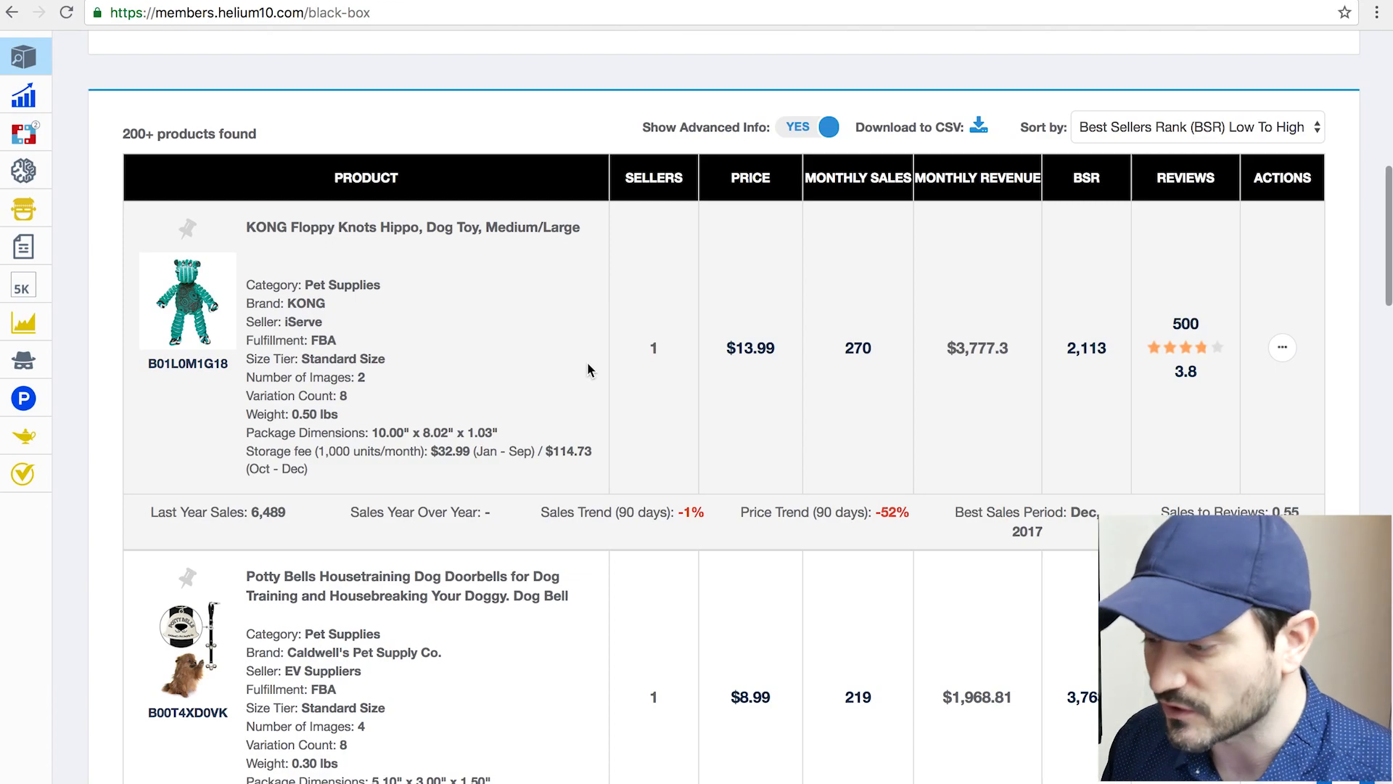
- Add the KONG Floppy Knots Hippo dog toy to My List
scroll(587, 361, "down", 1)
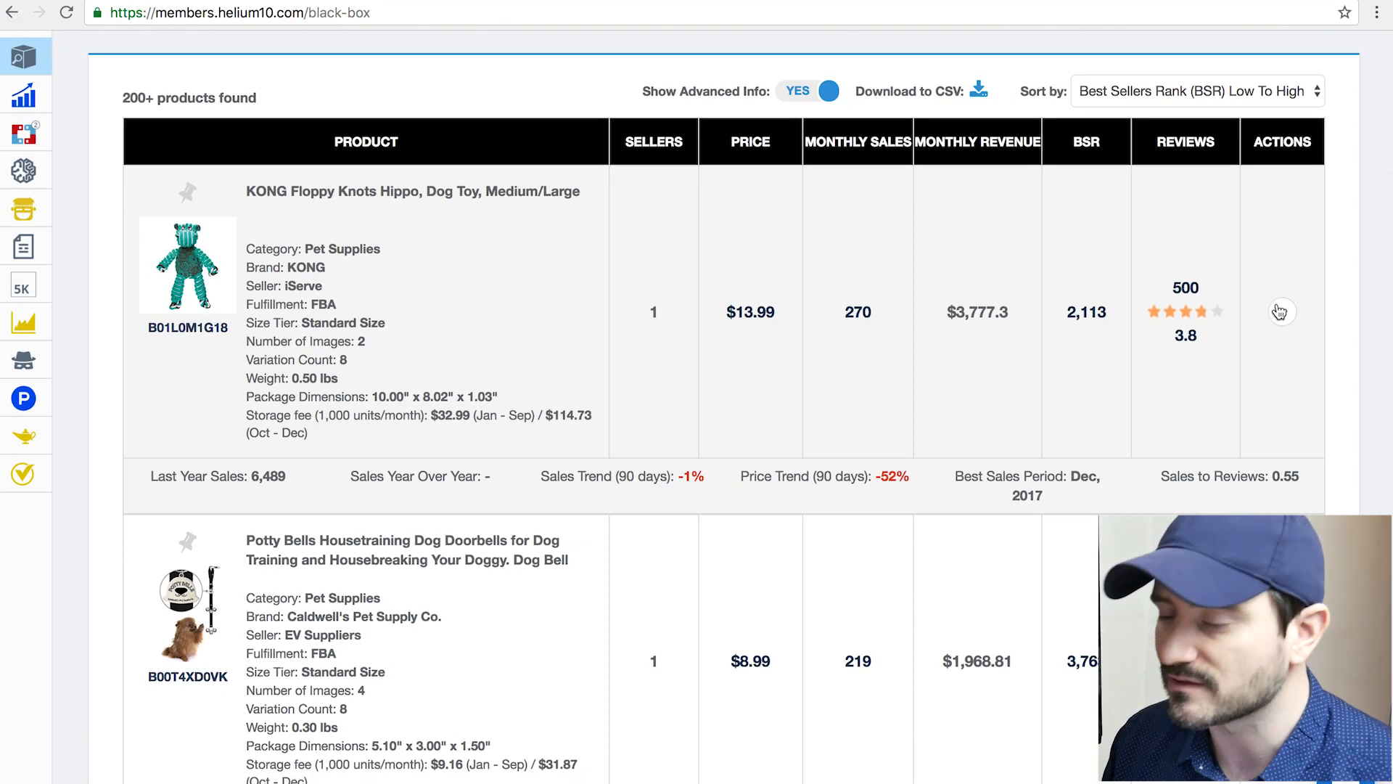
left_click(1286, 313)
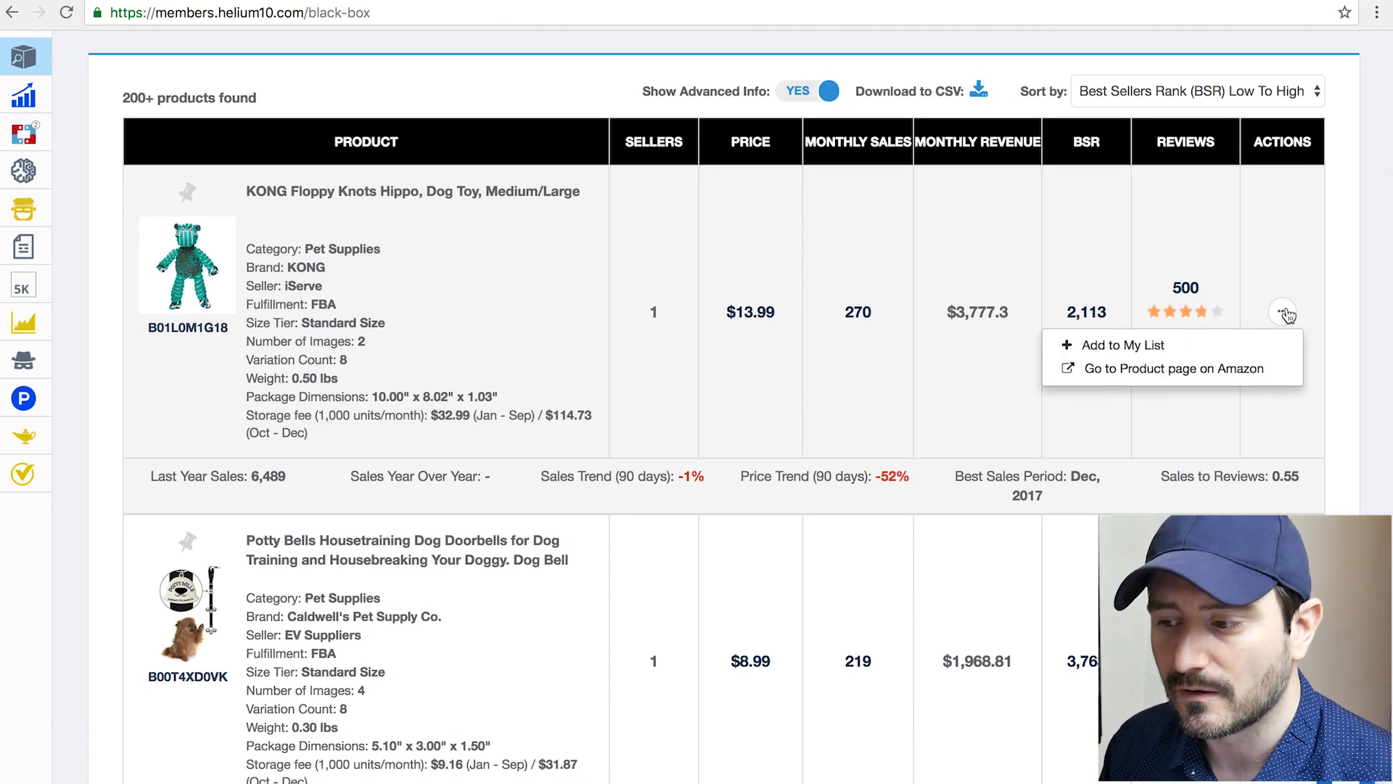
left_click(1101, 347)
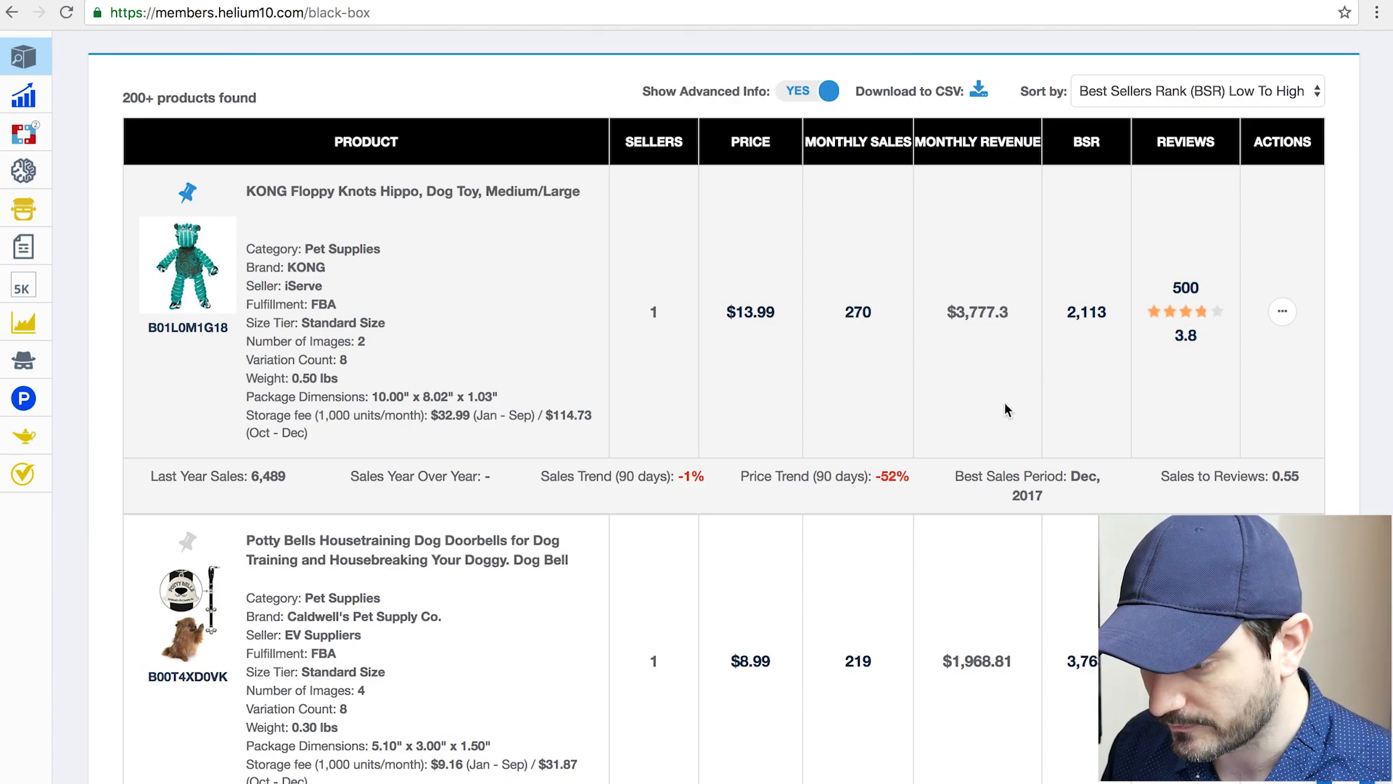
- Examine the last year sales and the best sales period of the KONG Floppy Knots Hippo dog toy
scroll(1004, 411, "down", 2)
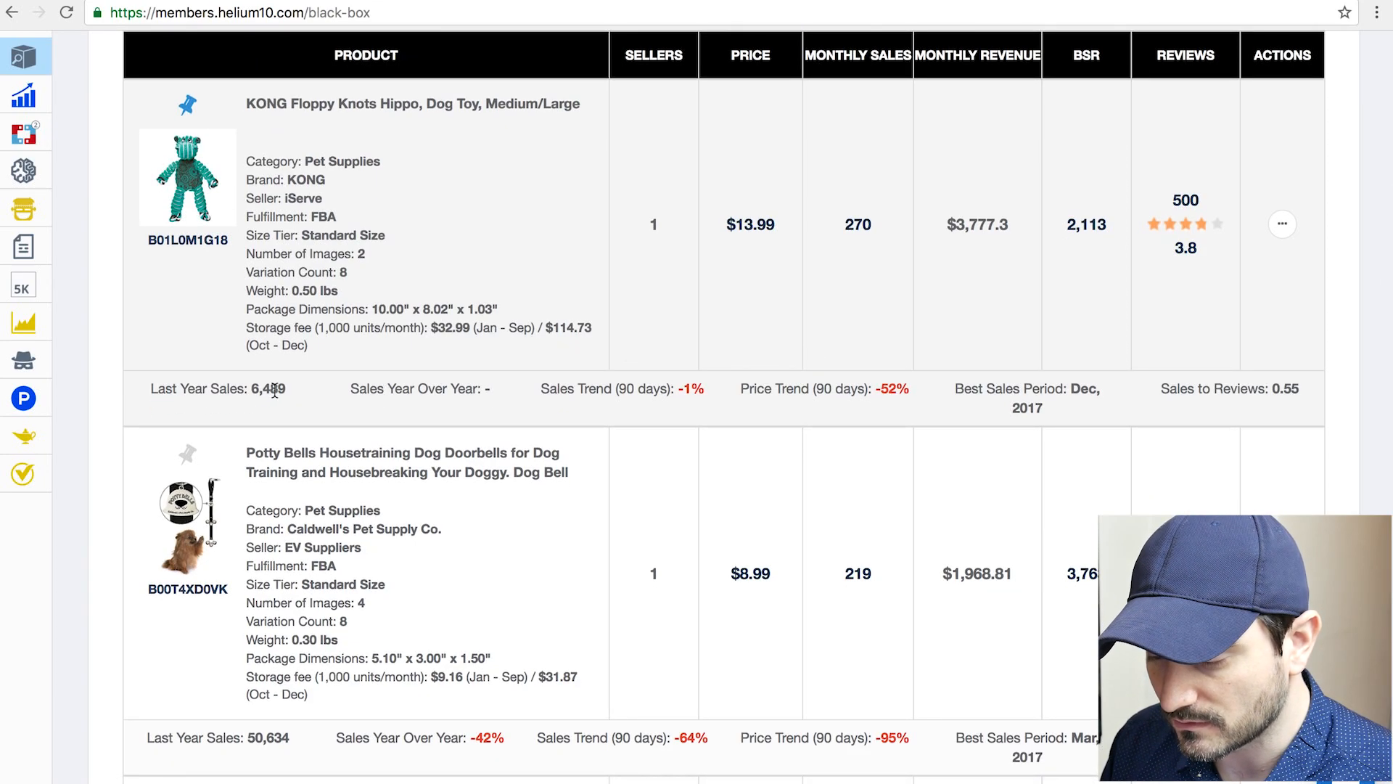
left_click_drag(285, 390, 253, 388)
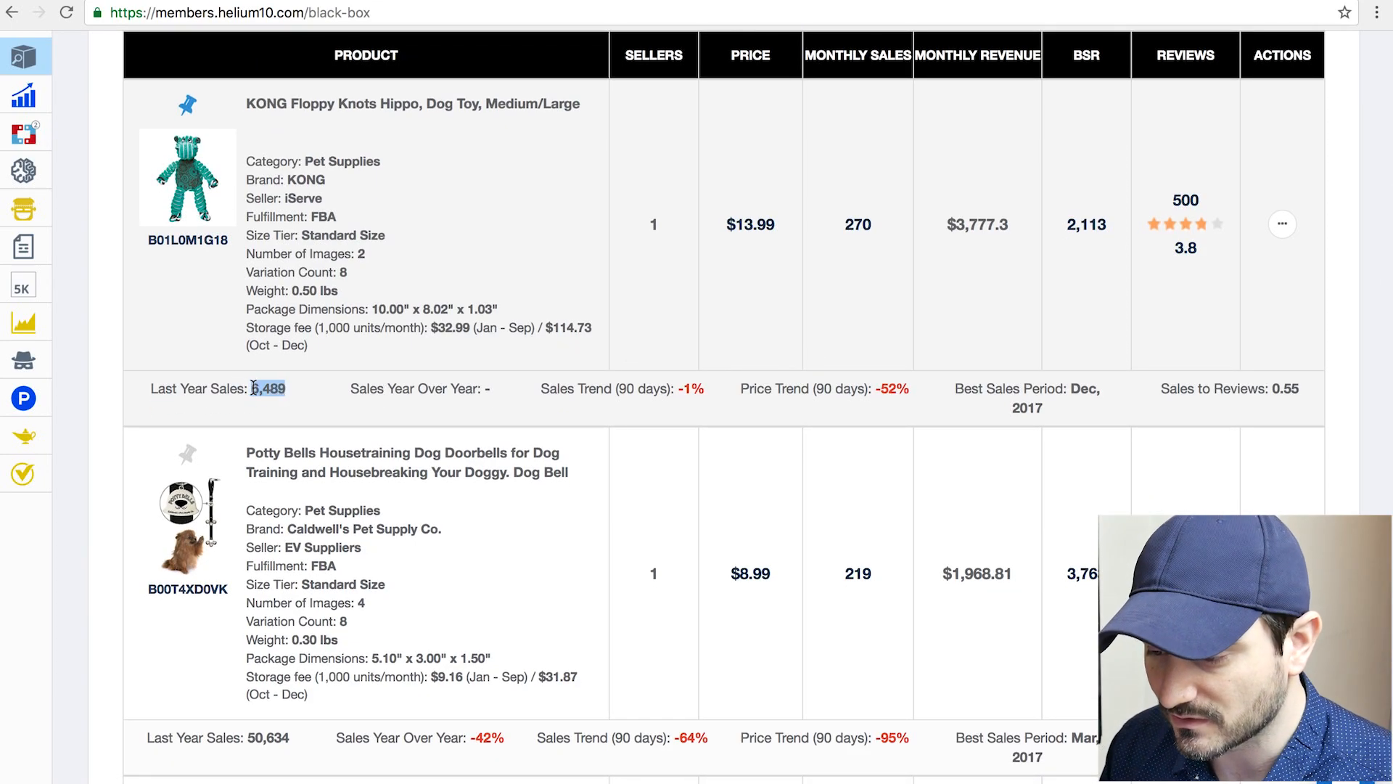
left_click(303, 390)
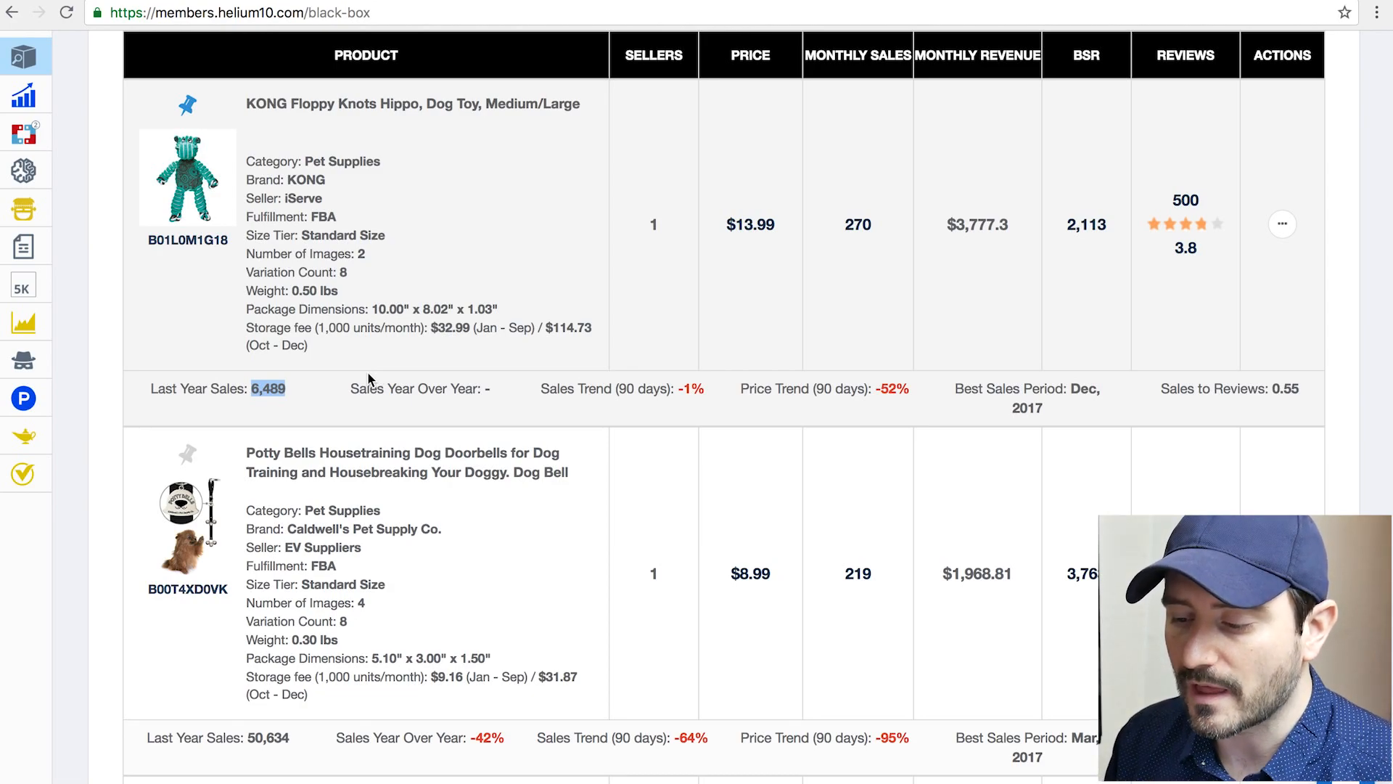
left_click(150, 391)
left_click_drag(148, 390, 283, 392)
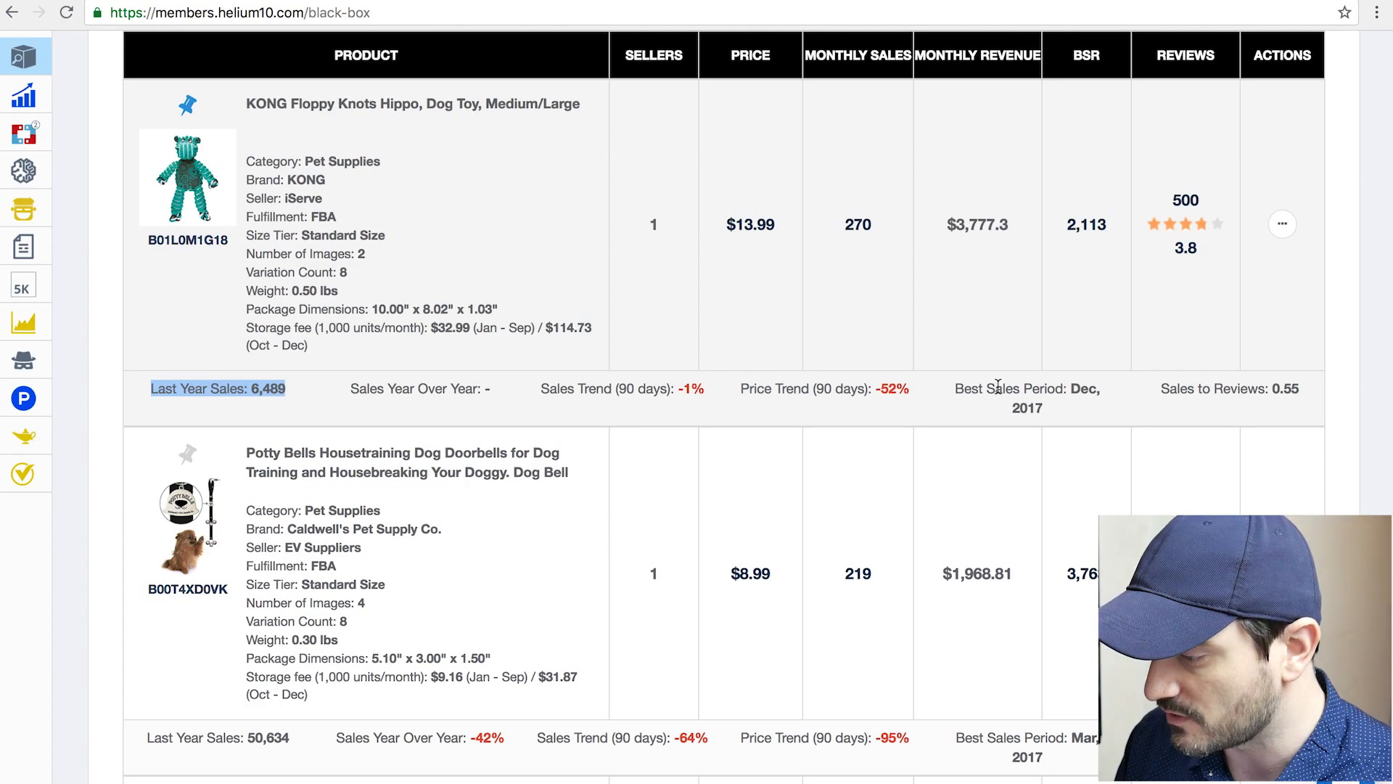
left_click_drag(1072, 390, 1108, 412)
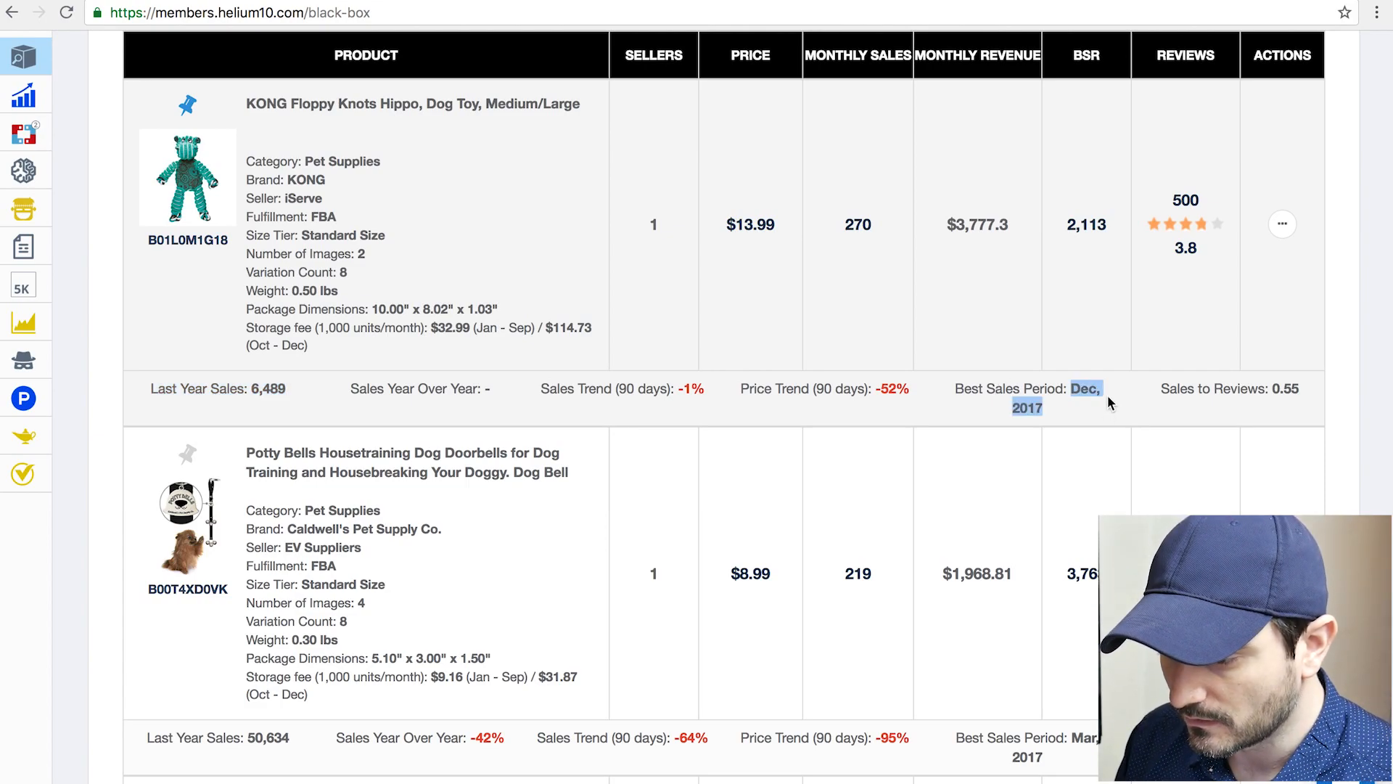
left_click(1107, 396)
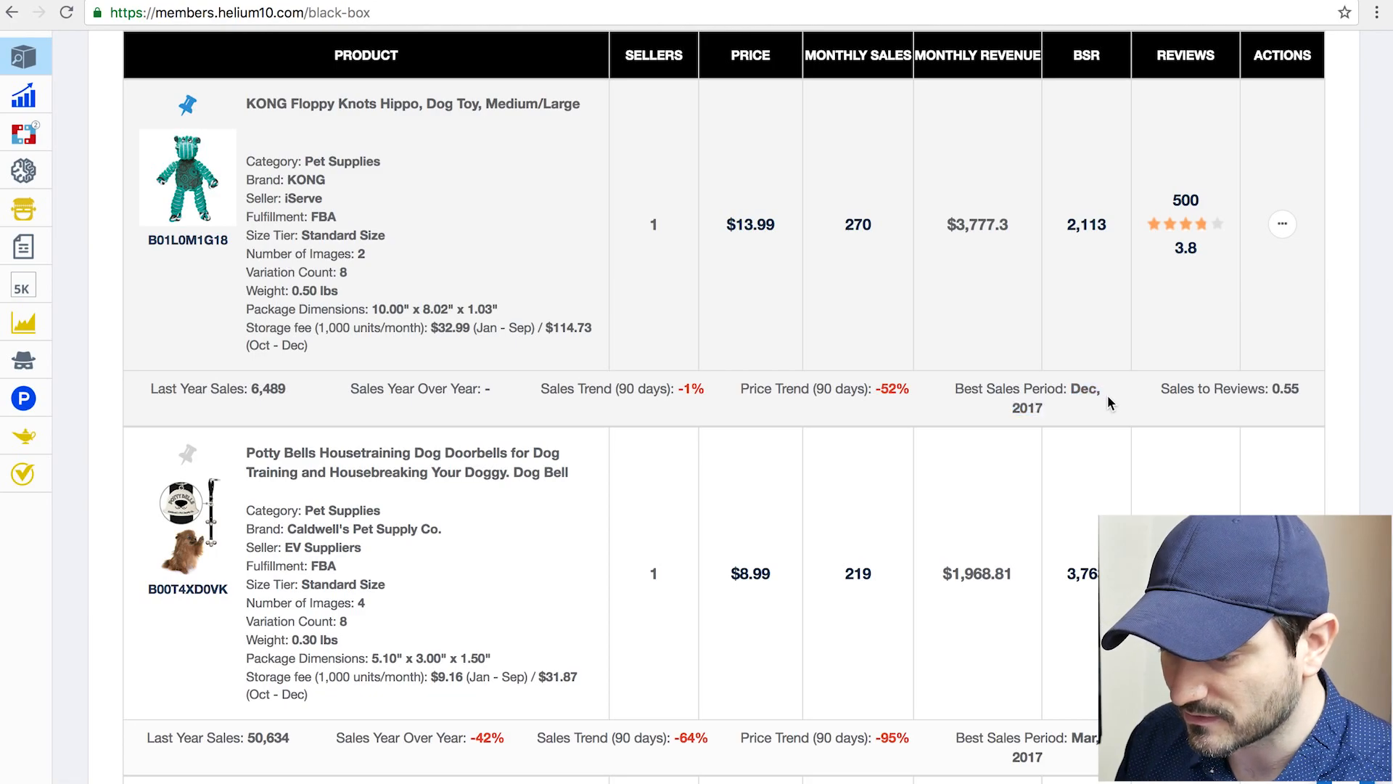
- Look through the other pet products in the results, comparing their prices, sellers, sales trends and reviews, and check them against the search filters
scroll(679, 276, "up", 1)
scroll(679, 277, "down", 4)
scroll(679, 277, "down", 3)
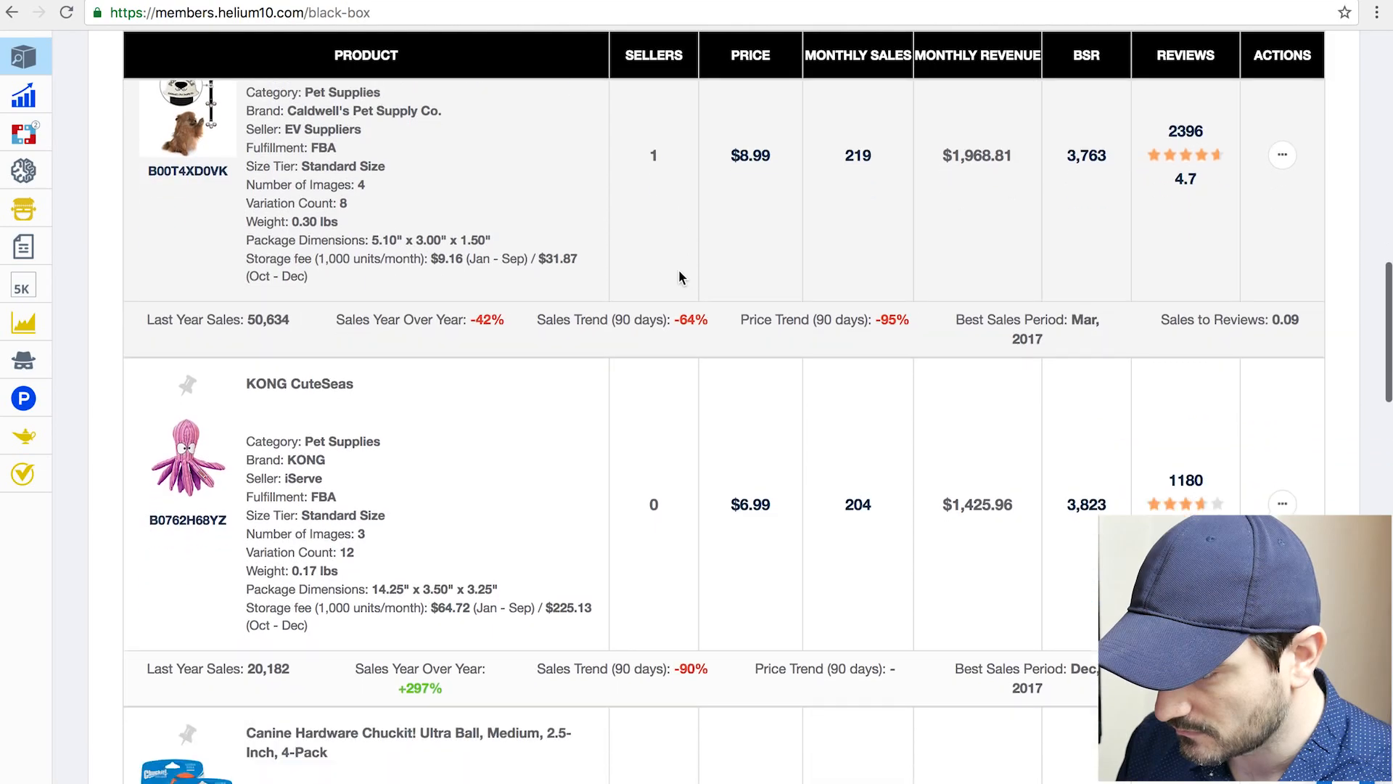
scroll(679, 273, "down", 2)
scroll(679, 274, "up", 9)
scroll(679, 277, "down", 3)
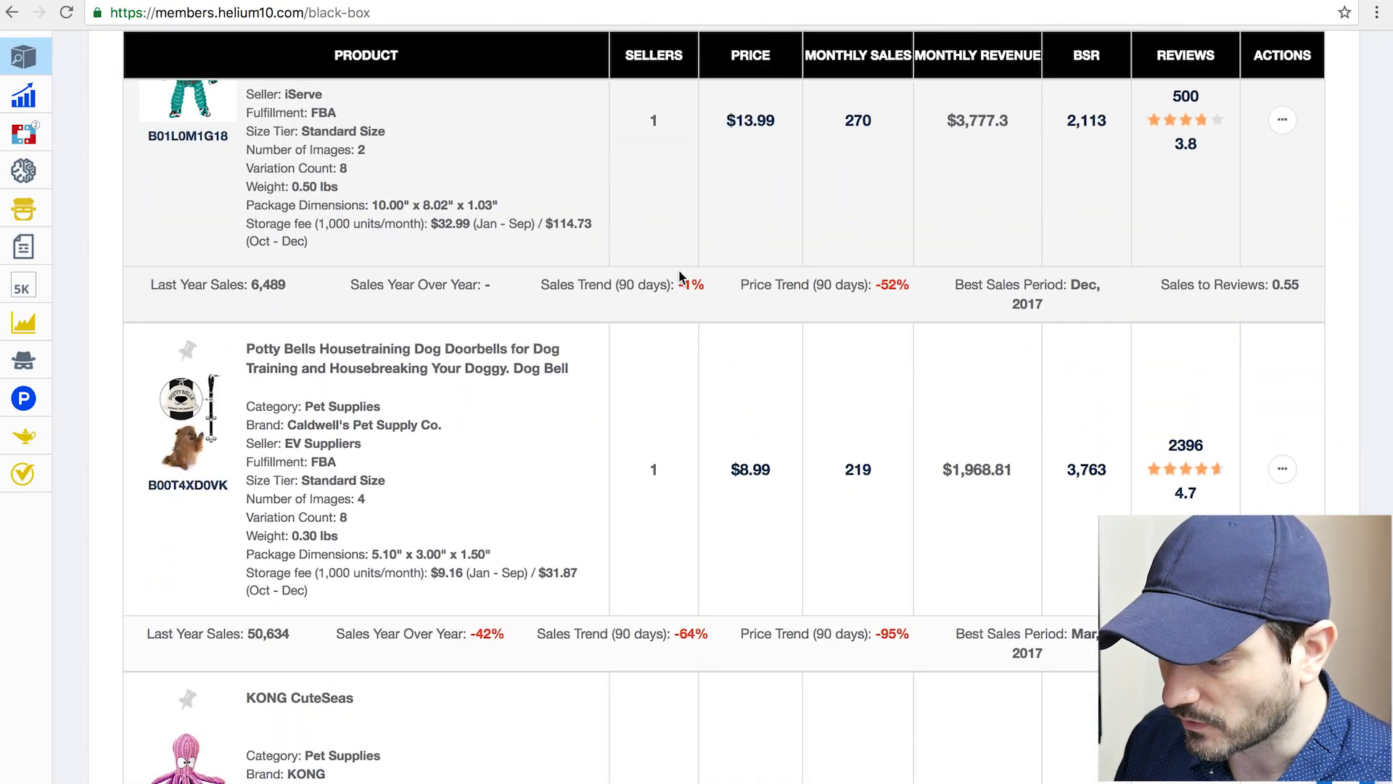
scroll(679, 276, "down", 5)
scroll(679, 277, "down", 7)
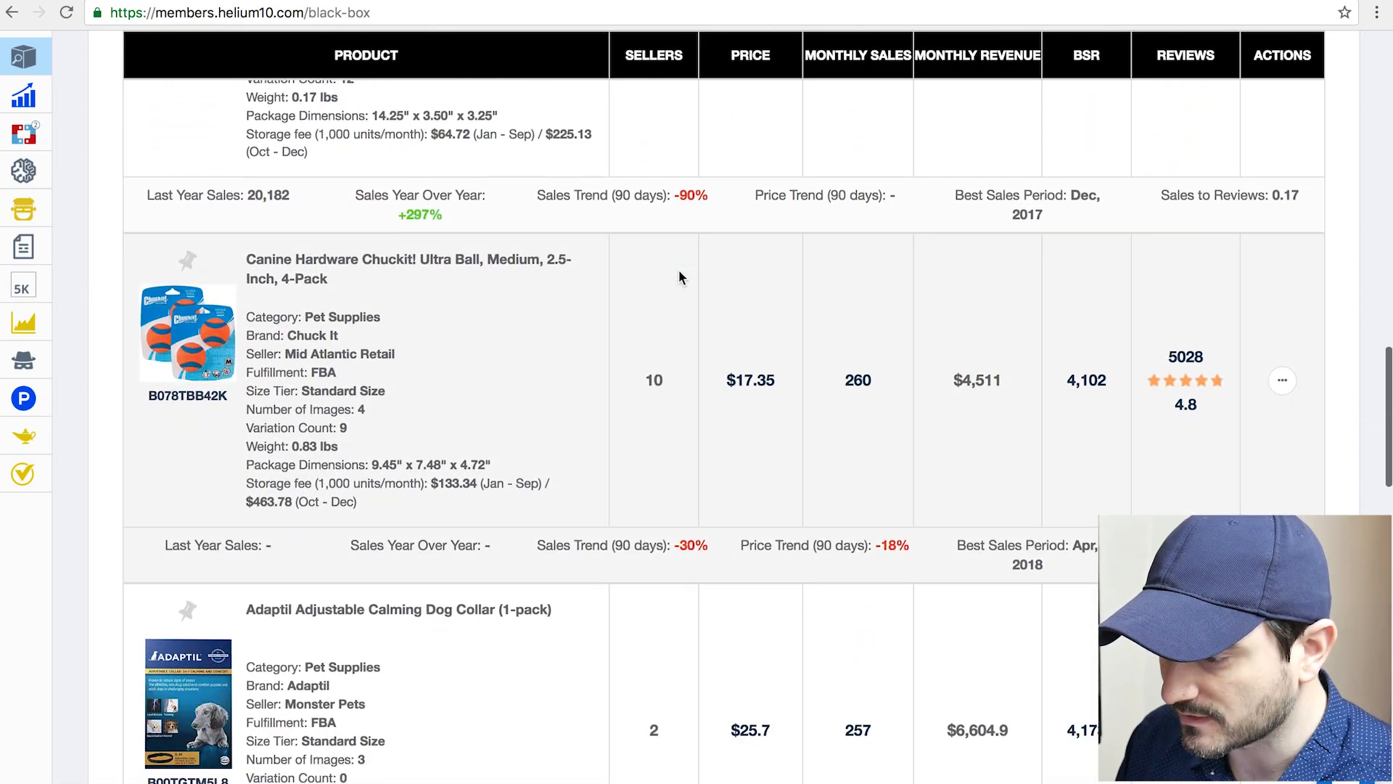
scroll(679, 277, "down", 1)
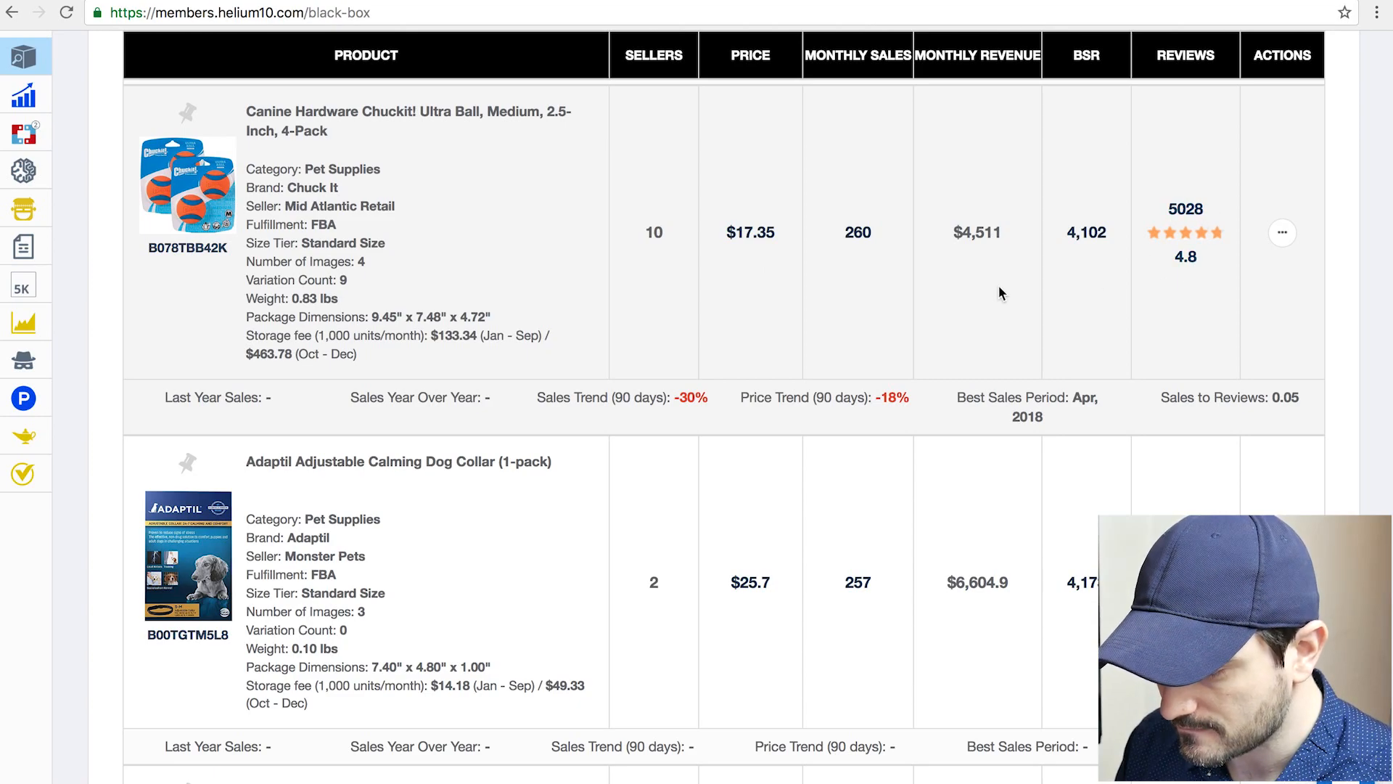
scroll(1000, 287, "down", 2)
scroll(998, 292, "down", 9)
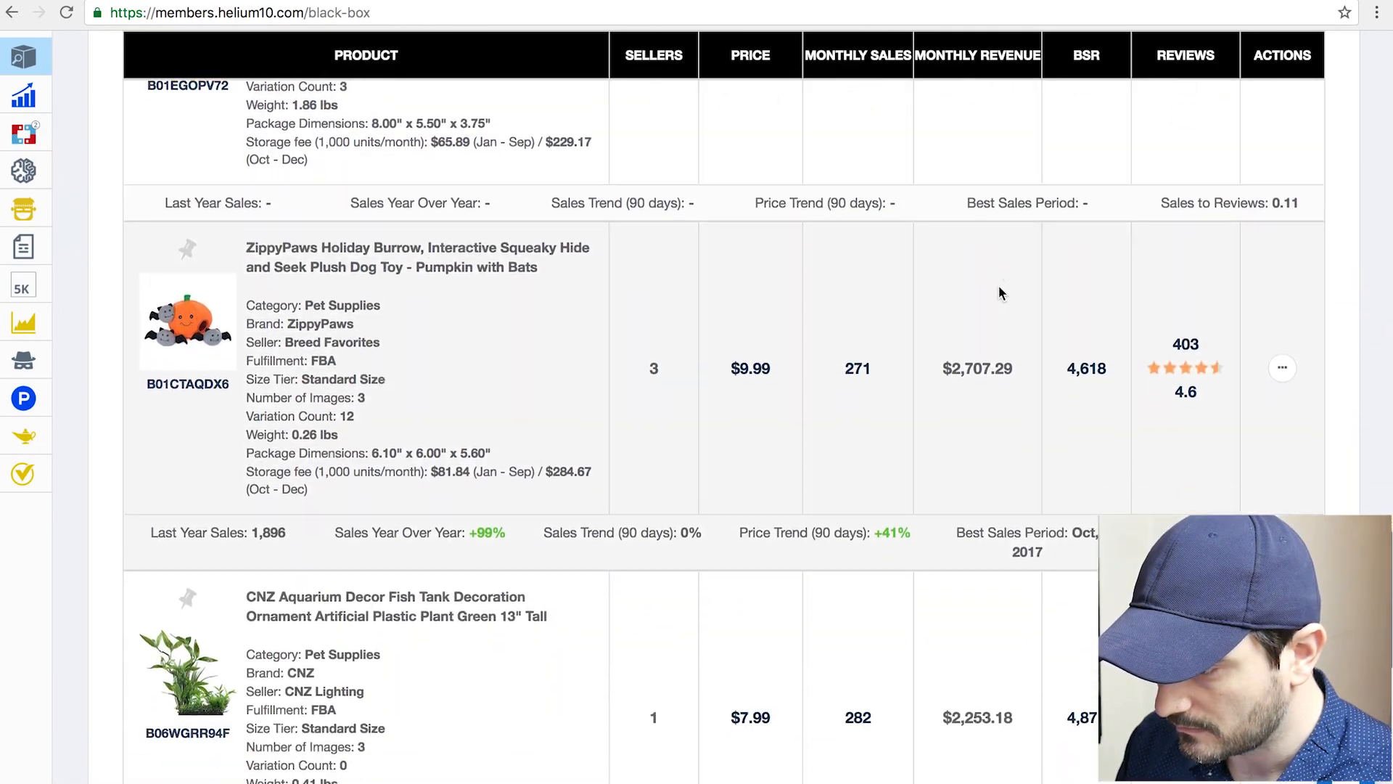
scroll(998, 293, "down", 1)
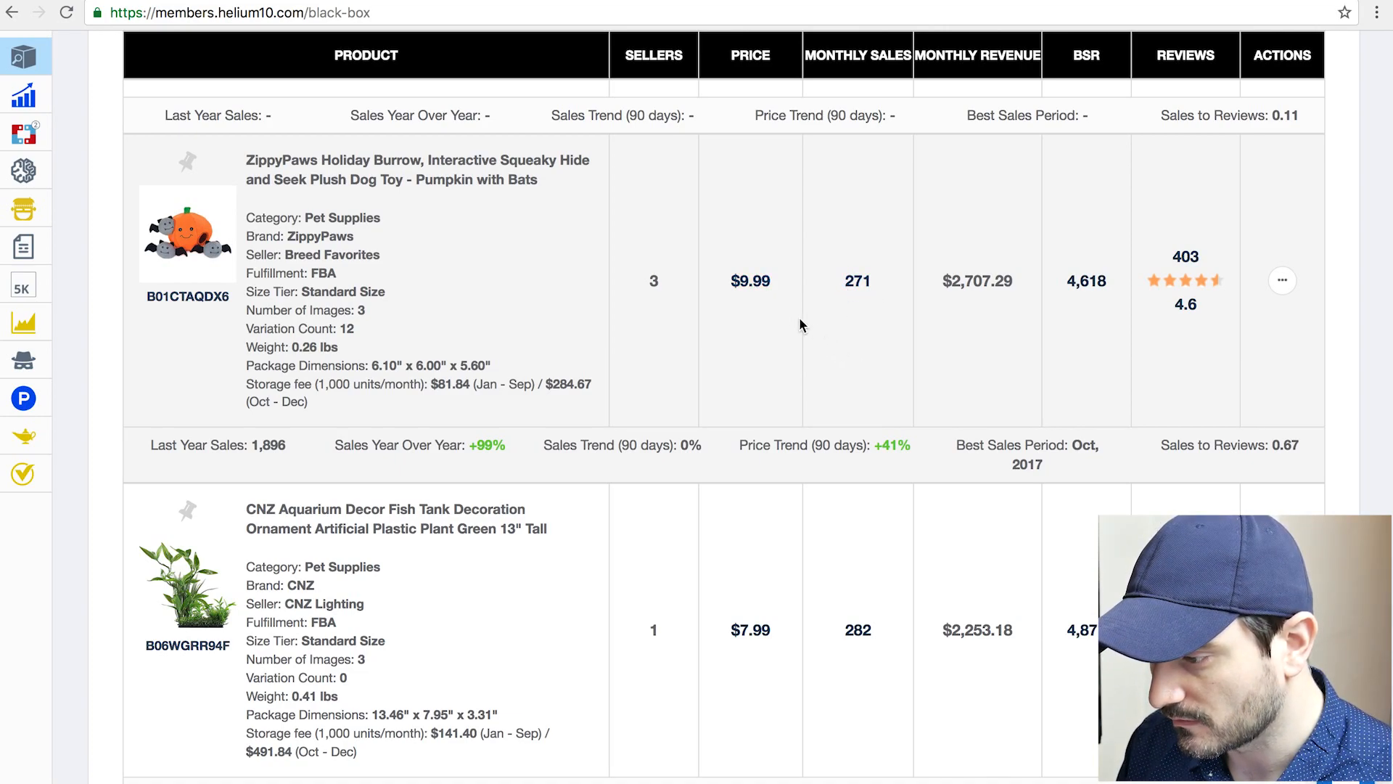
scroll(741, 282, "up", 20)
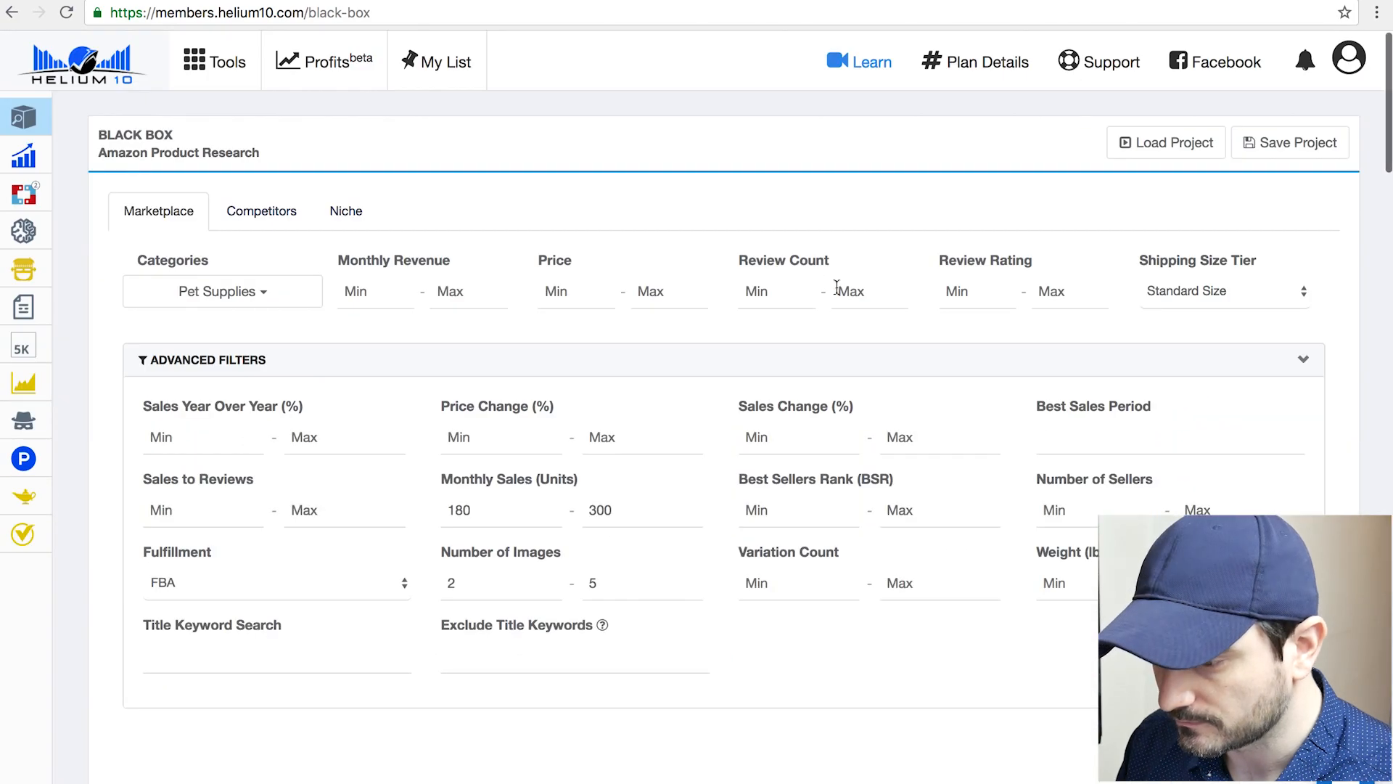
scroll(842, 399, "down", 10)
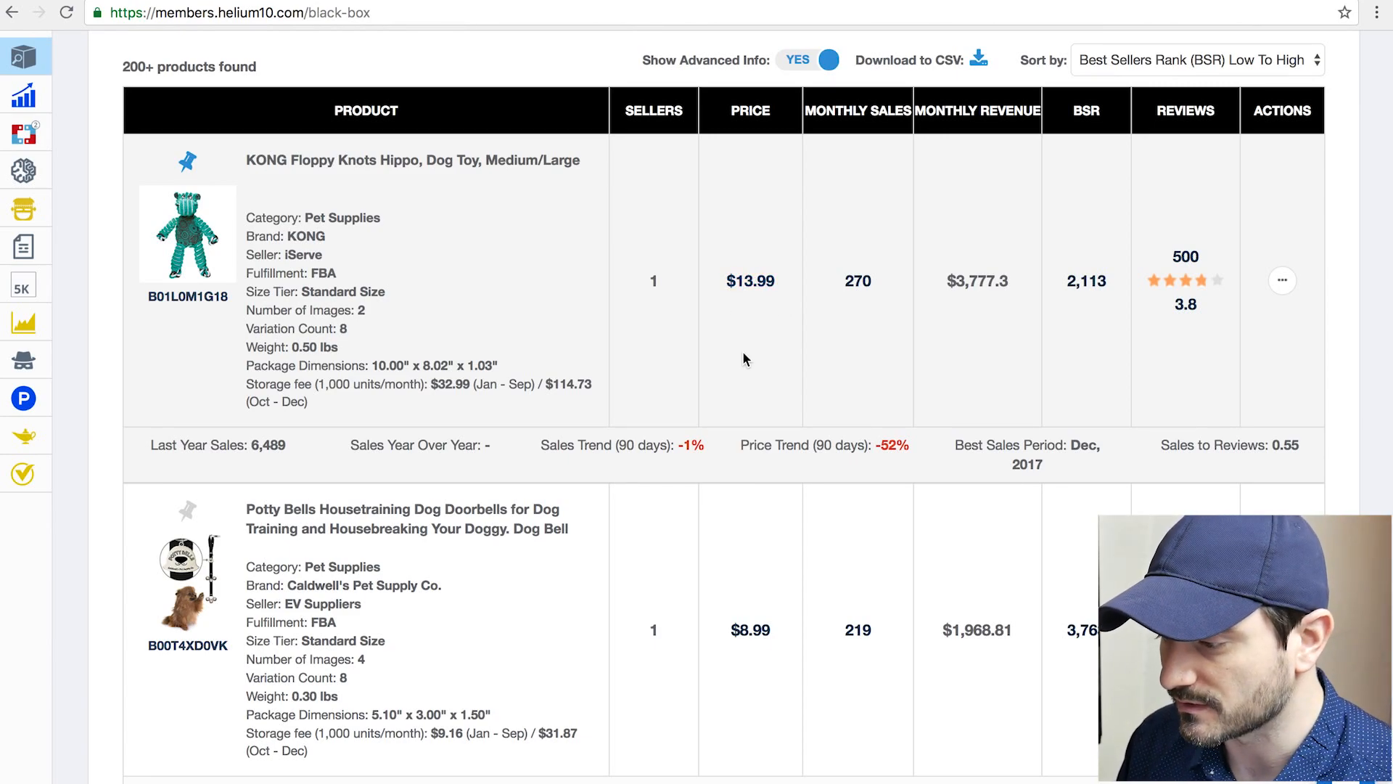
- Set the price filter to between 19.99 and 59.99
scroll(567, 270, "up", 9)
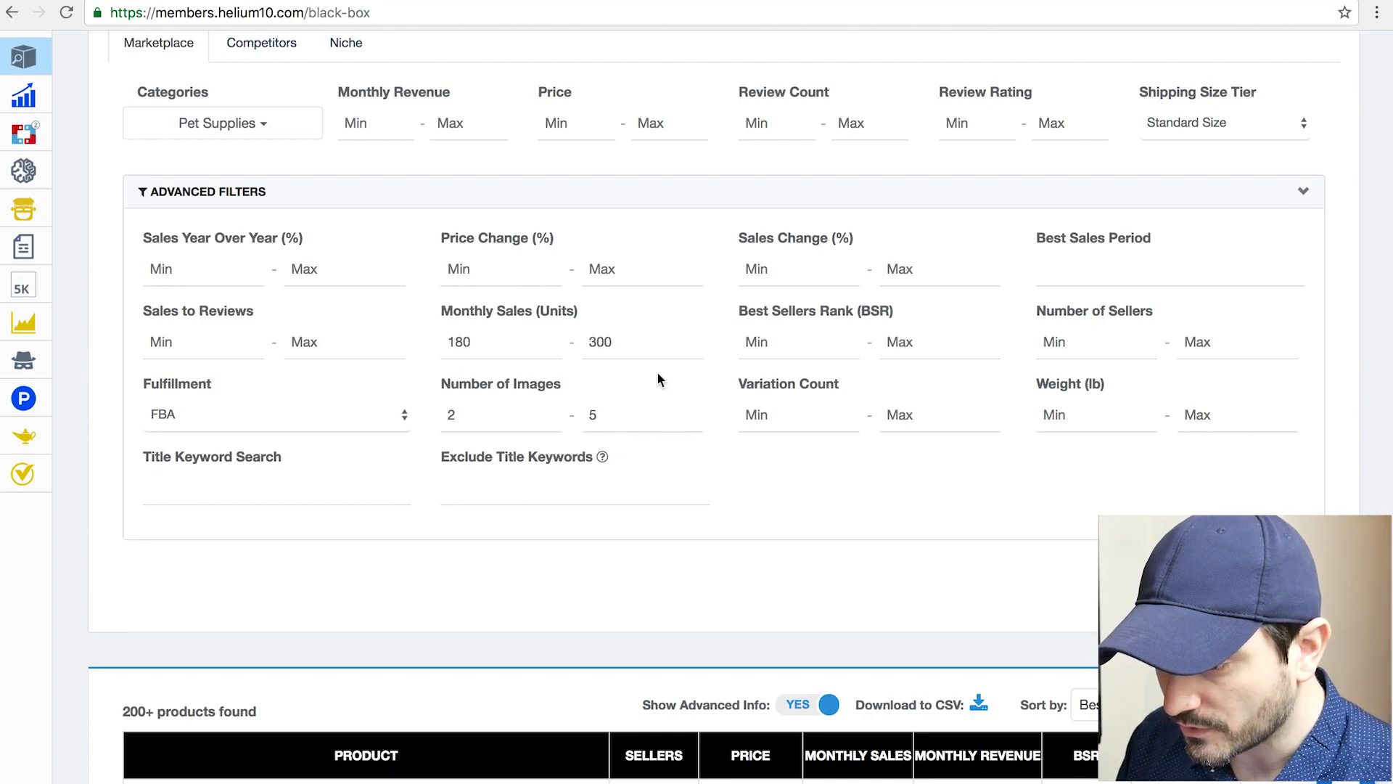
scroll(656, 372, "up", 2)
scroll(658, 372, "up", 2)
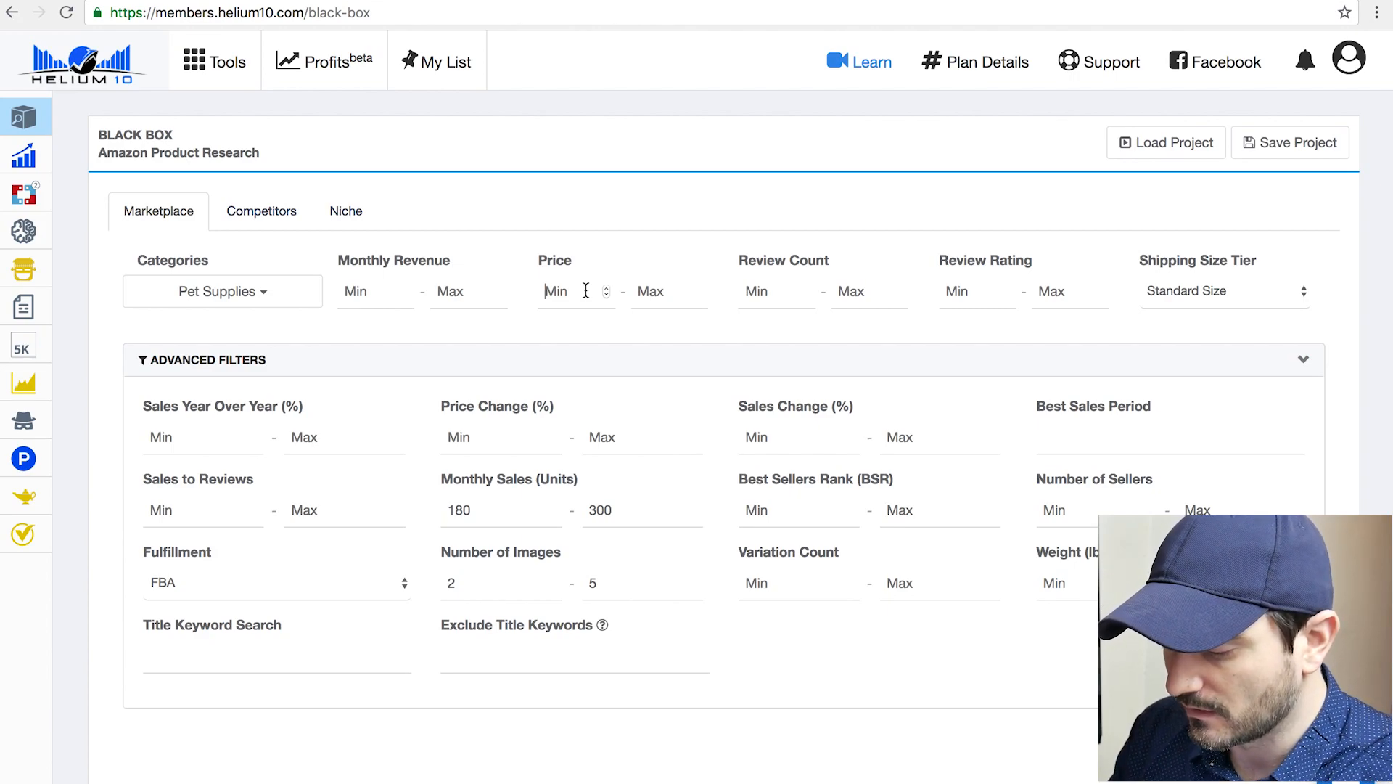
type("19")
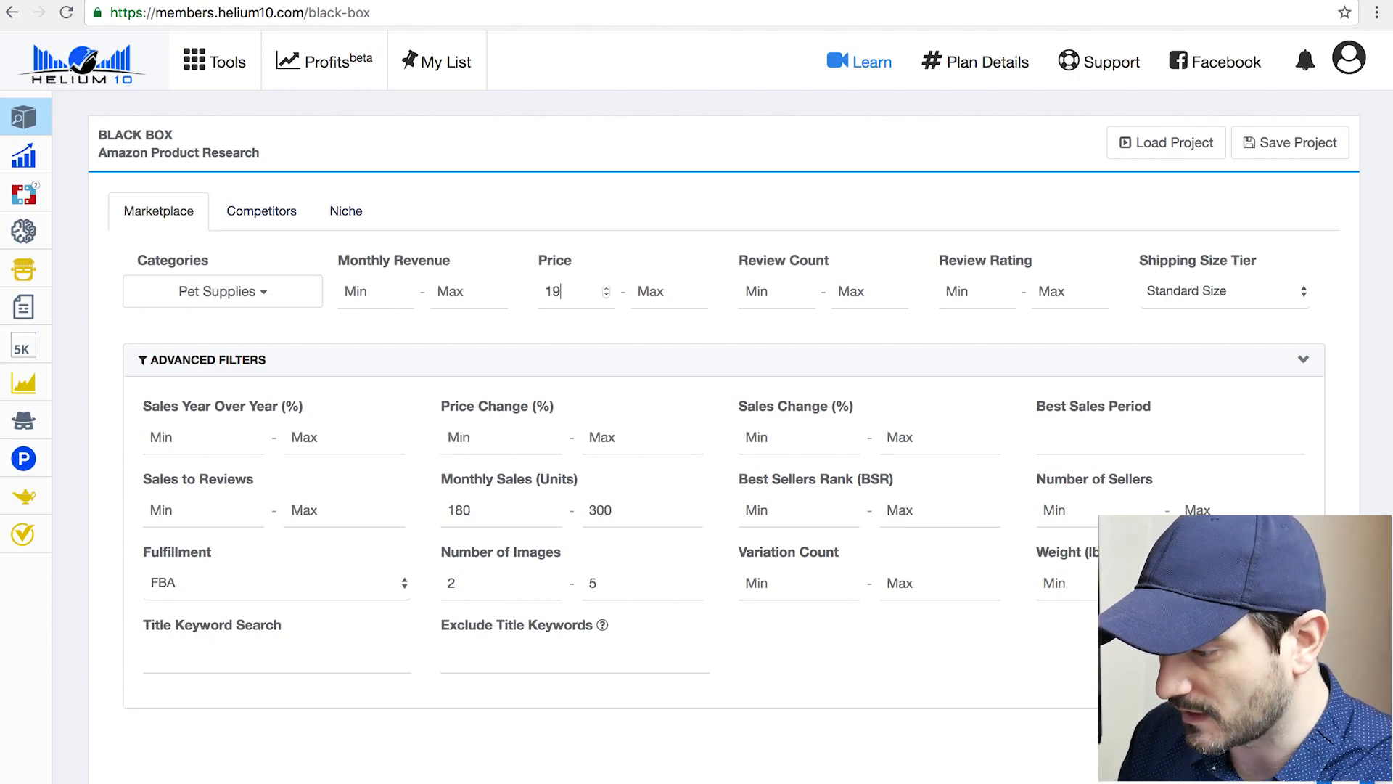
type(".99")
left_click(665, 291)
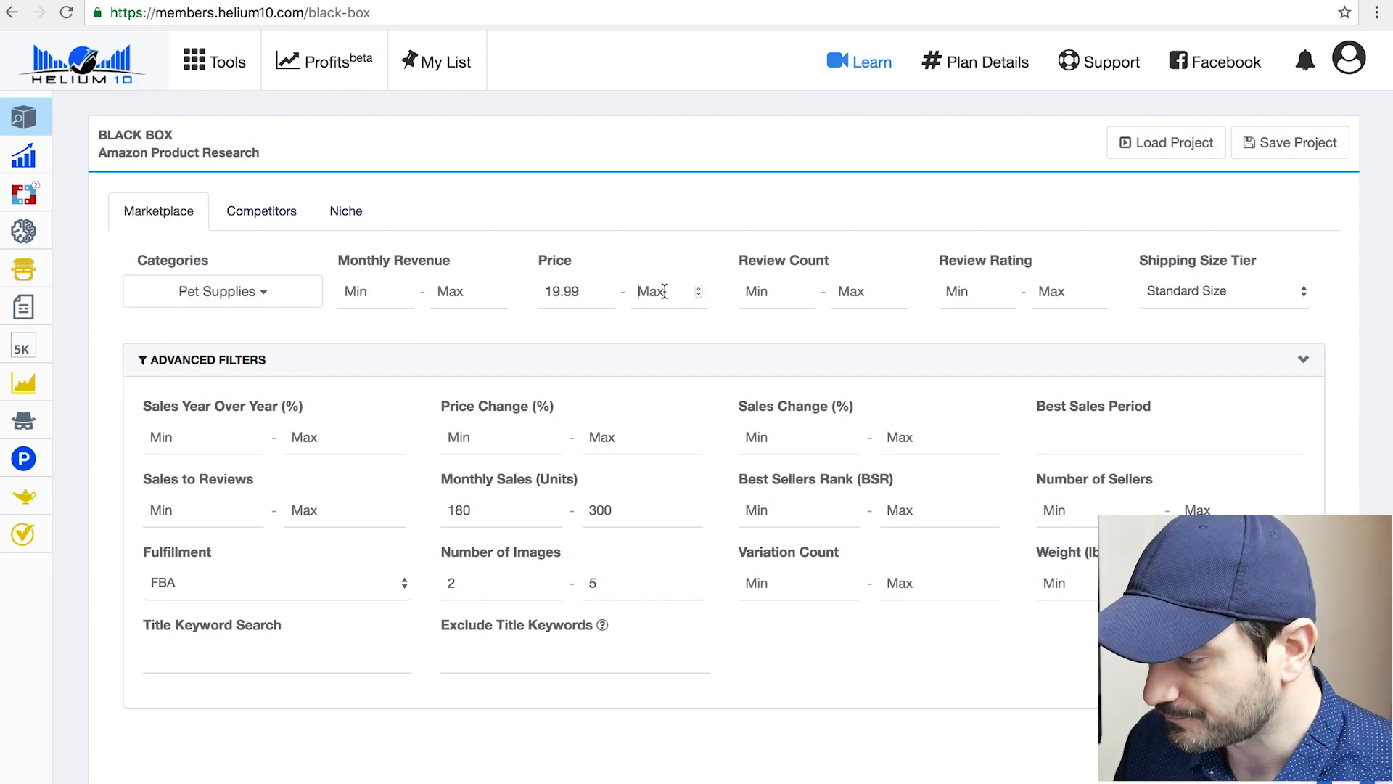
type("59.99")
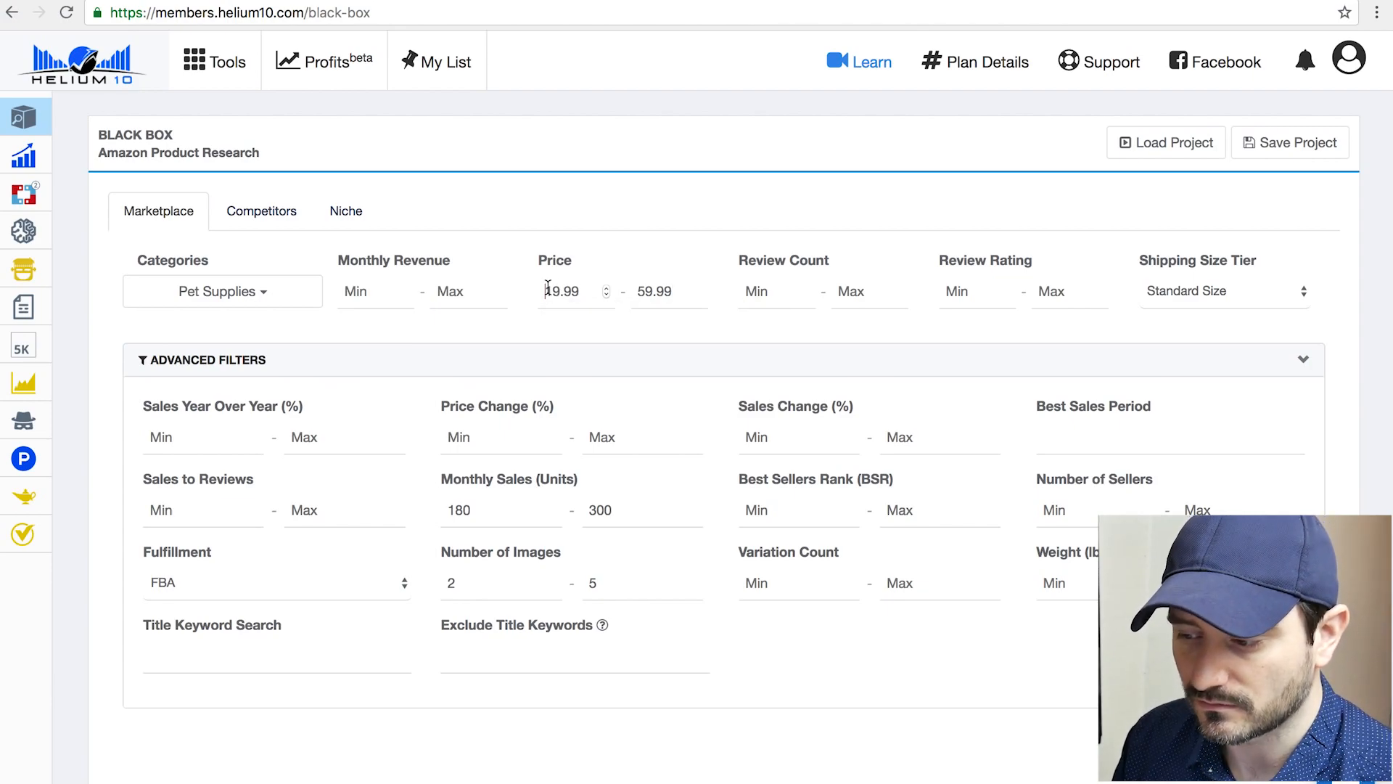
left_click_drag(545, 290, 589, 291)
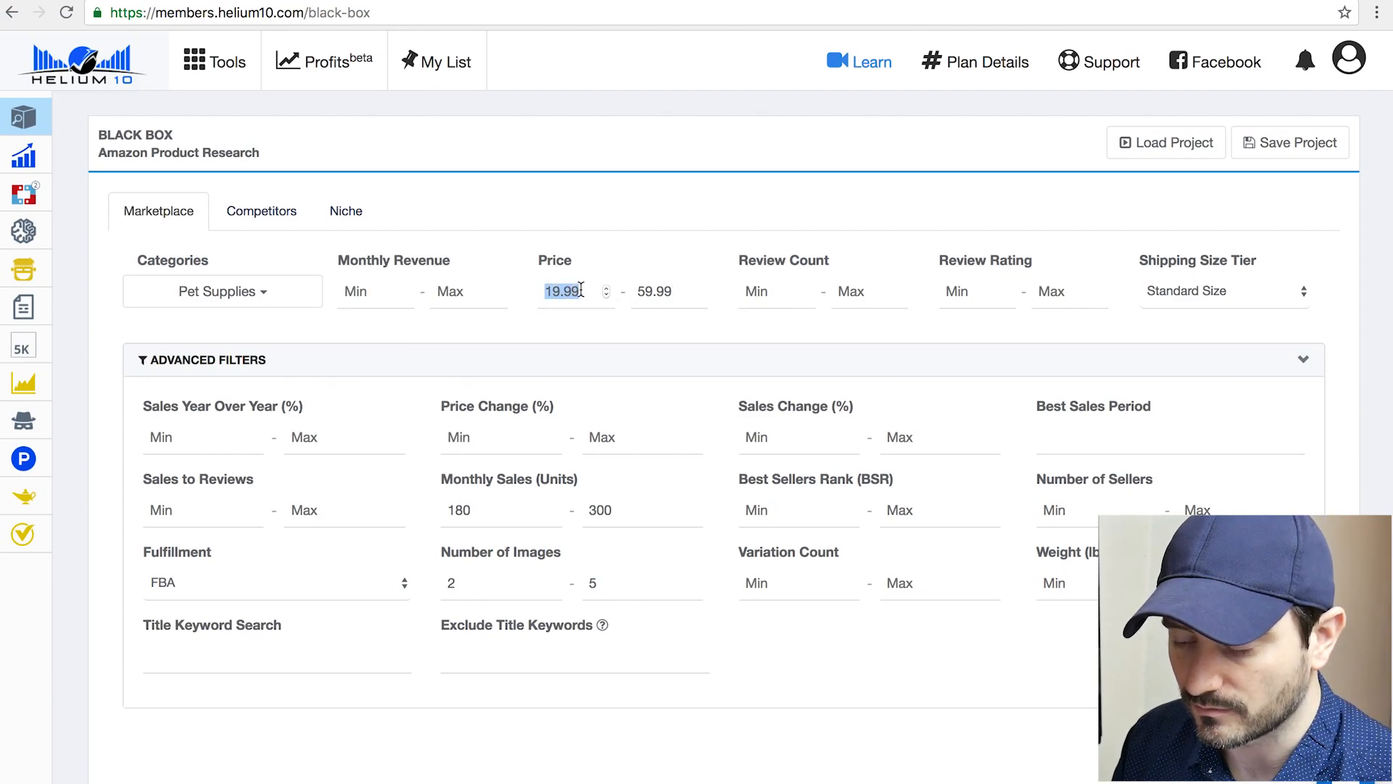
left_click(640, 337)
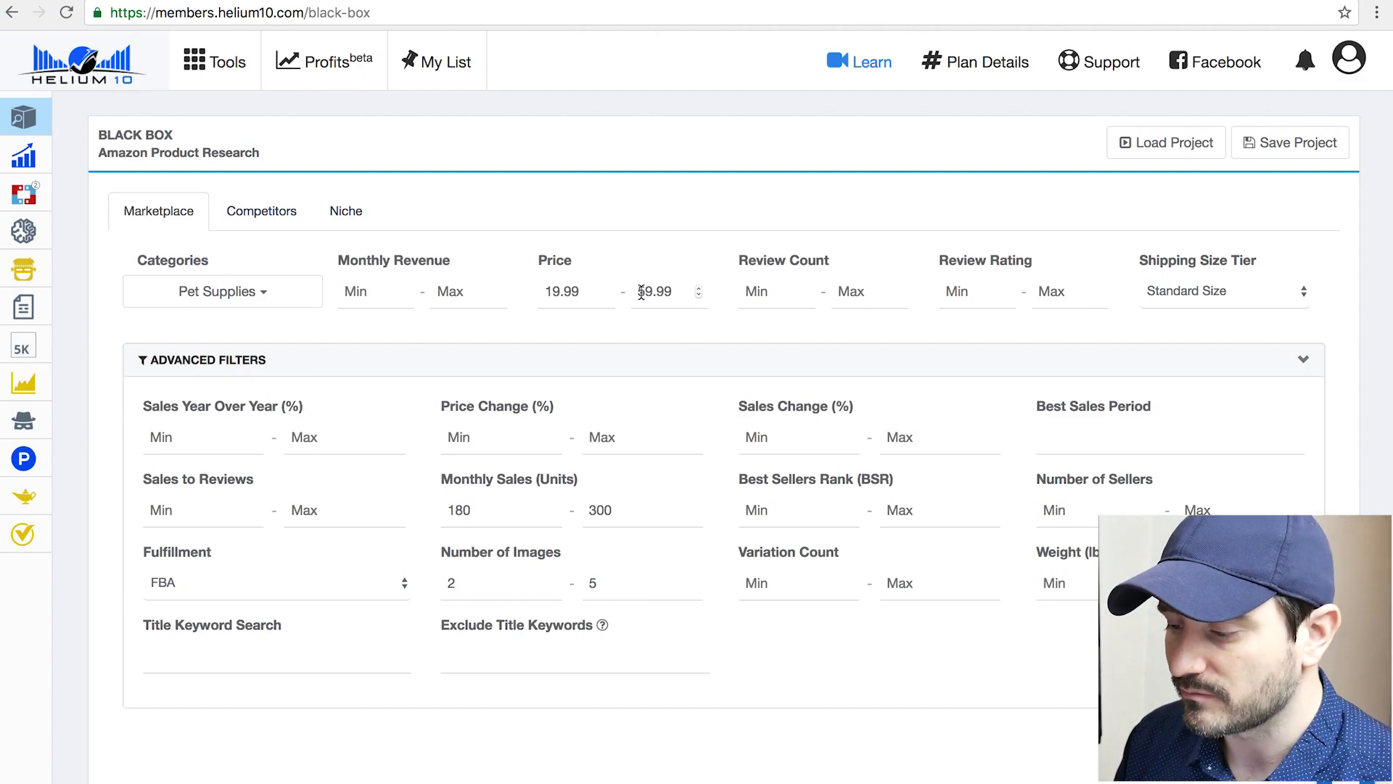
left_click_drag(637, 291, 676, 288)
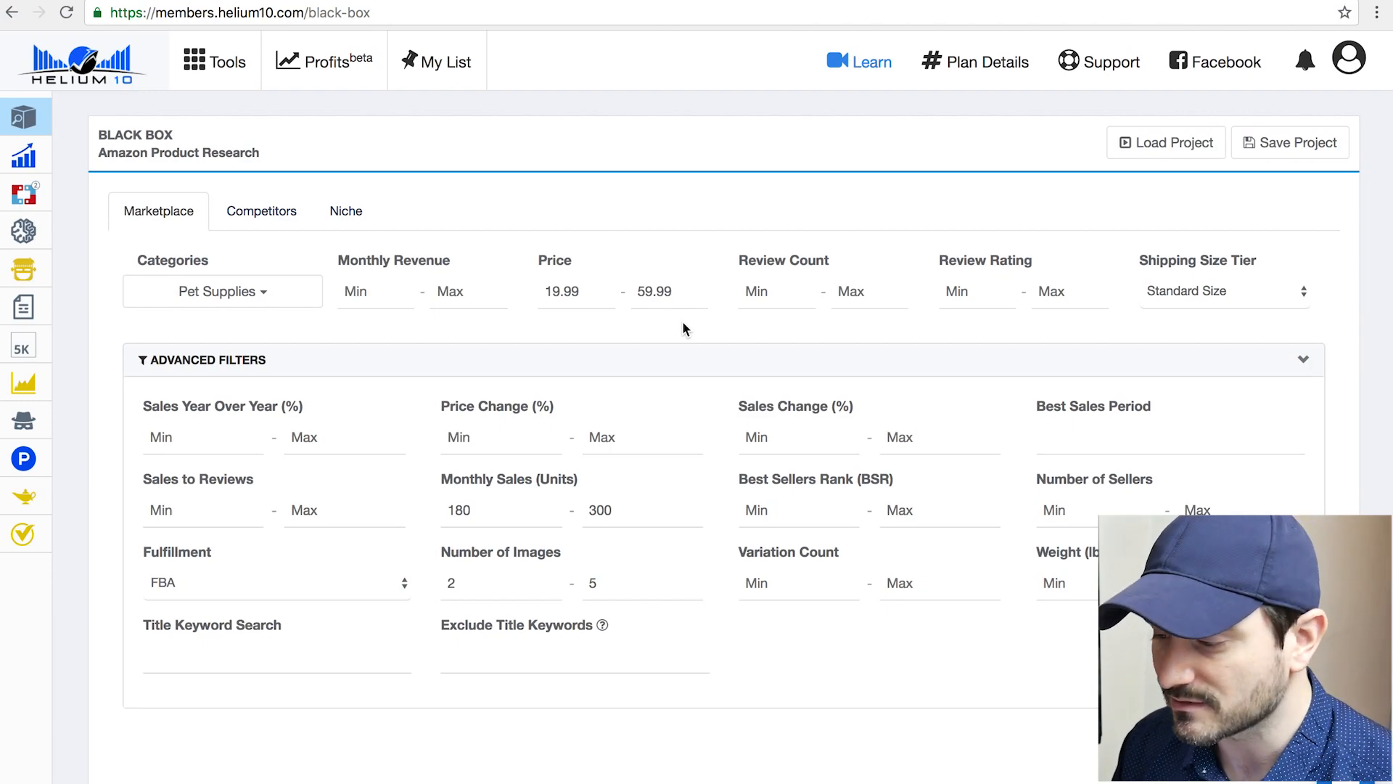
- Limit the number of sellers to a maximum of 1 and rerun the product search
scroll(683, 324, "down", 3)
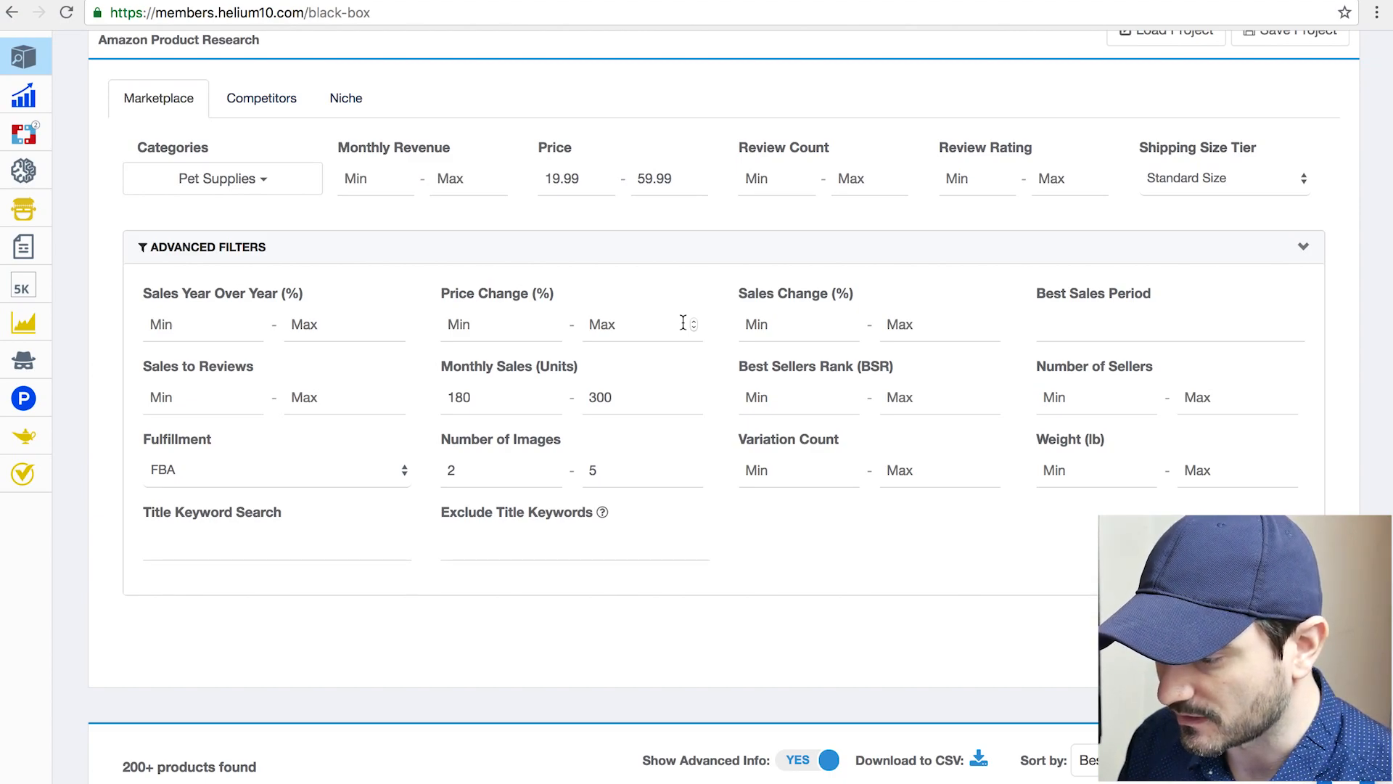
left_click(1219, 398)
type("1")
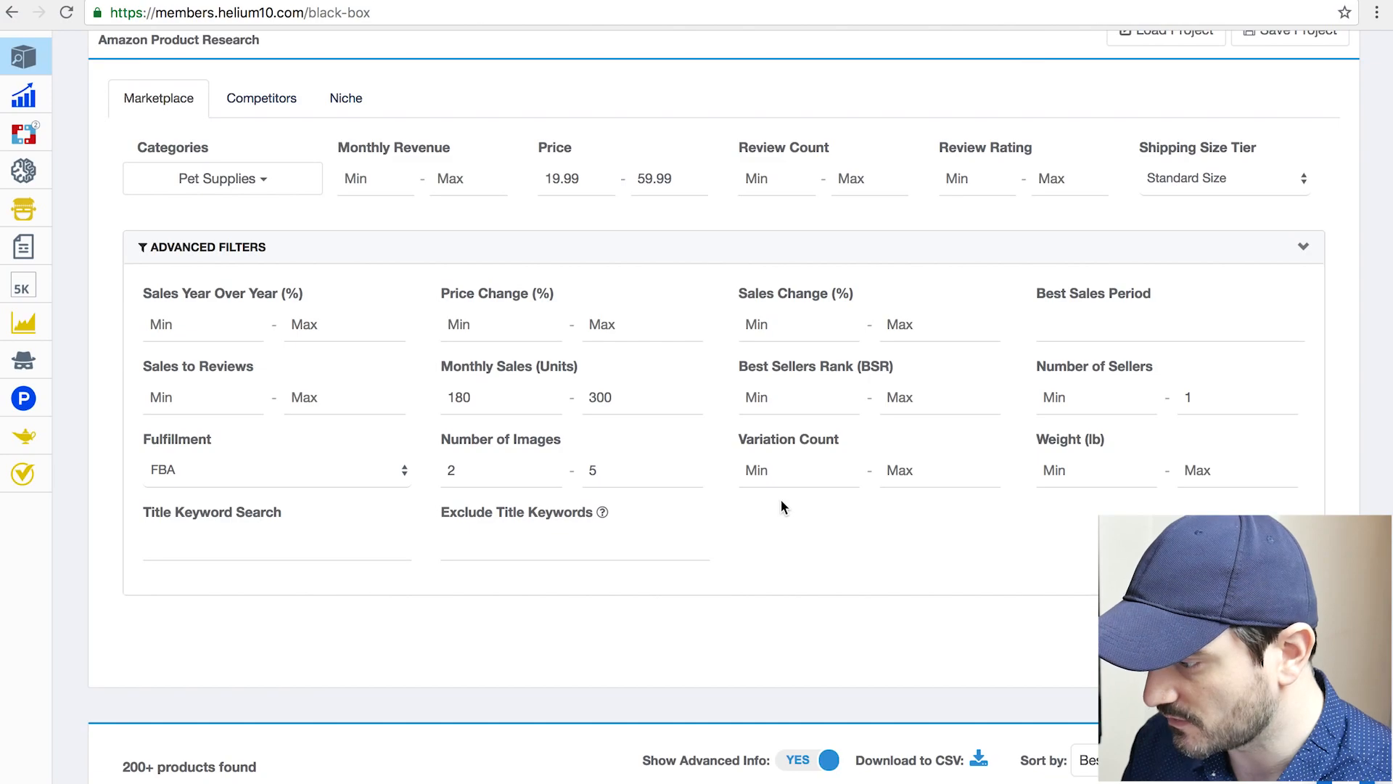
scroll(781, 500, "down", 1)
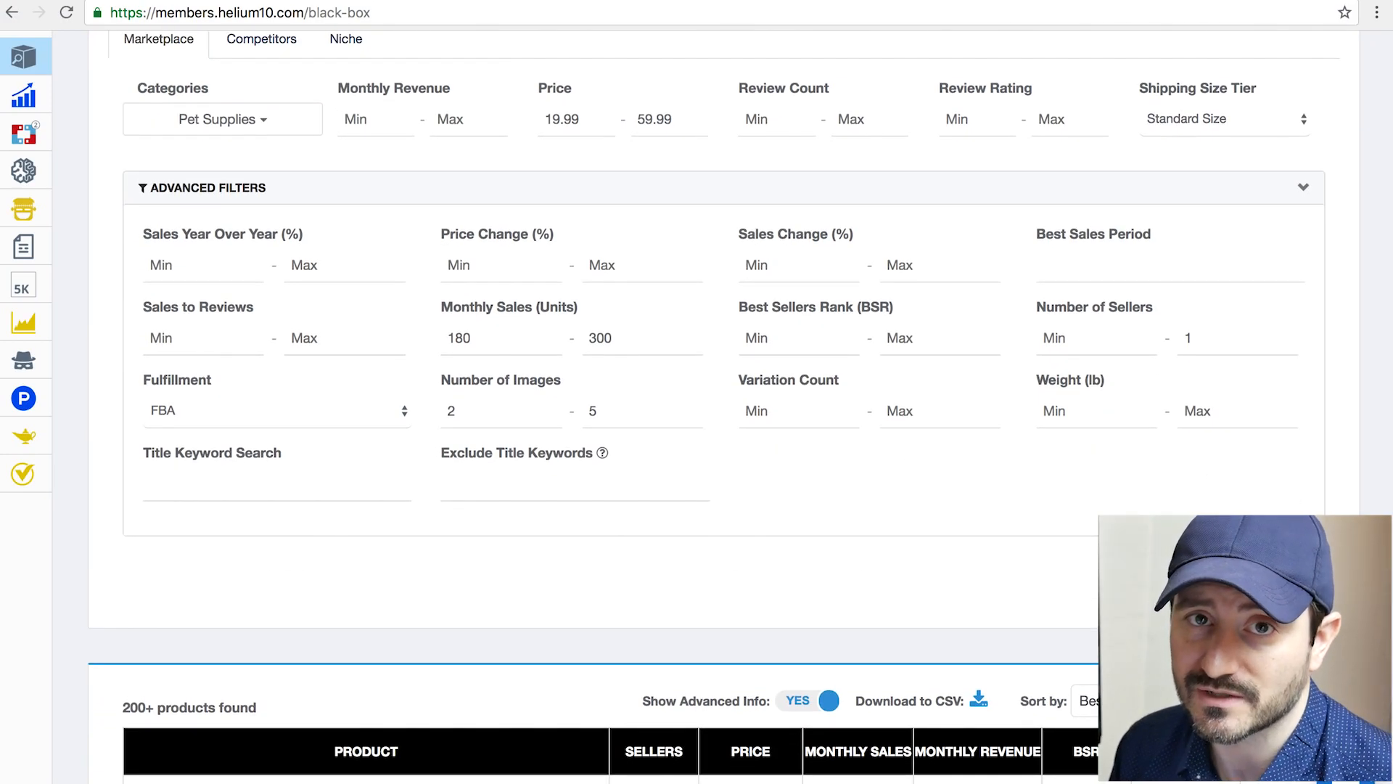
left_click(1281, 578)
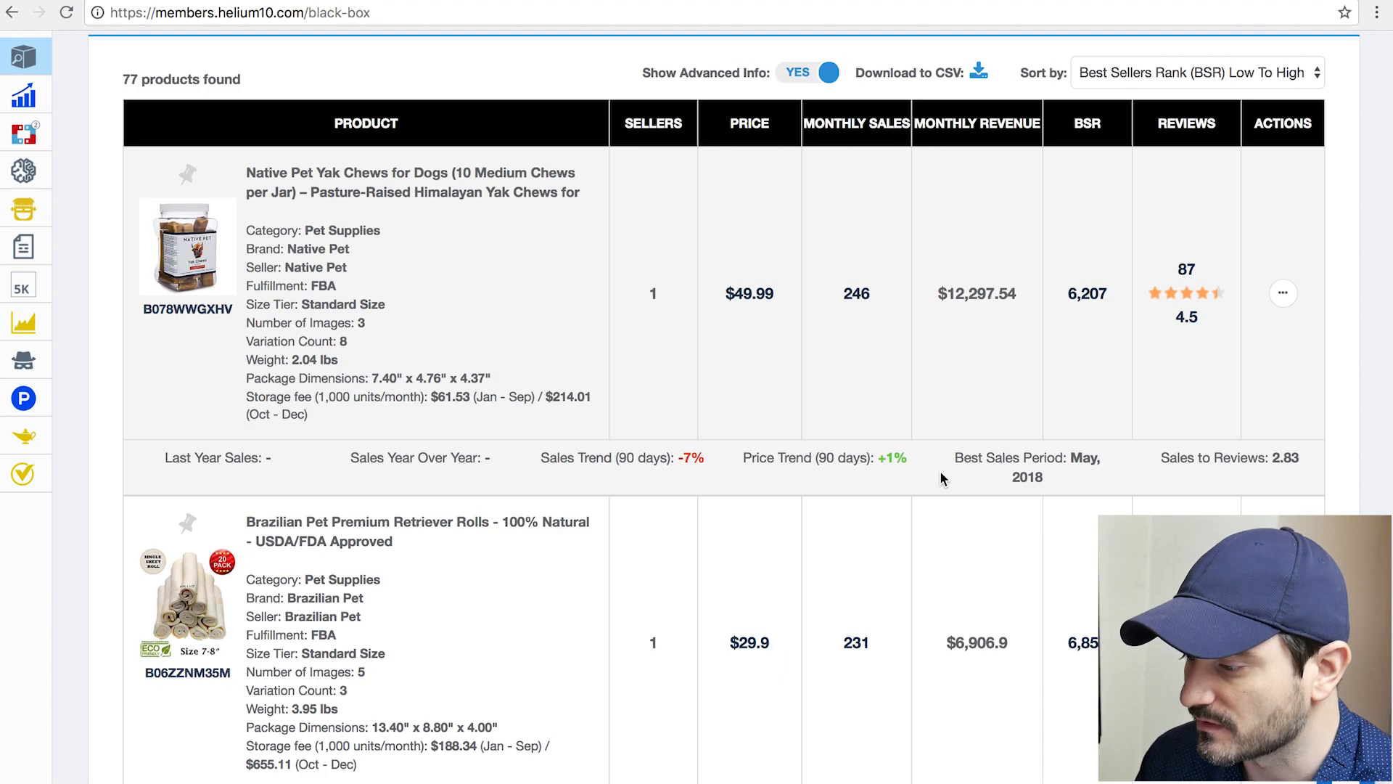
- Sort the search results by Monthly Revenue High To Low
scroll(938, 473, "up", 2)
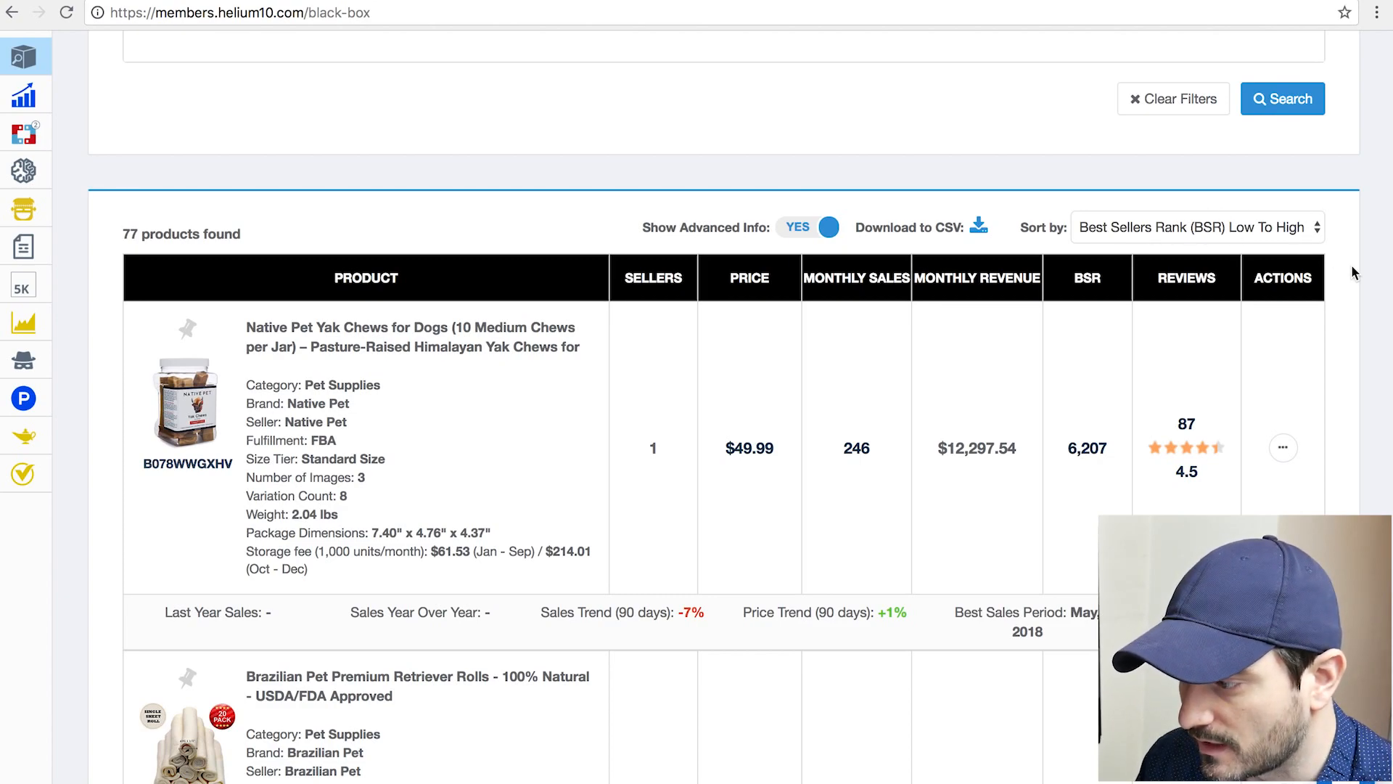
left_click(1319, 226)
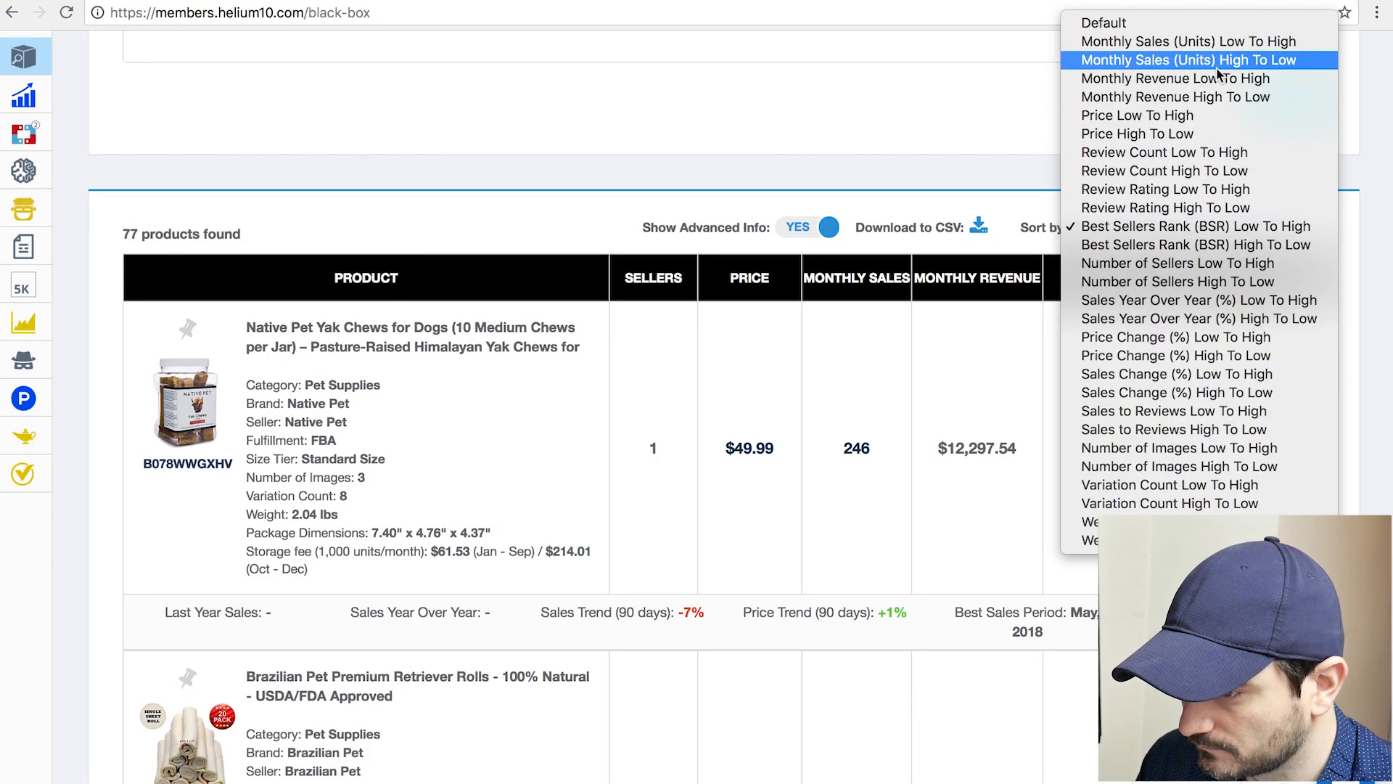
left_click(1216, 97)
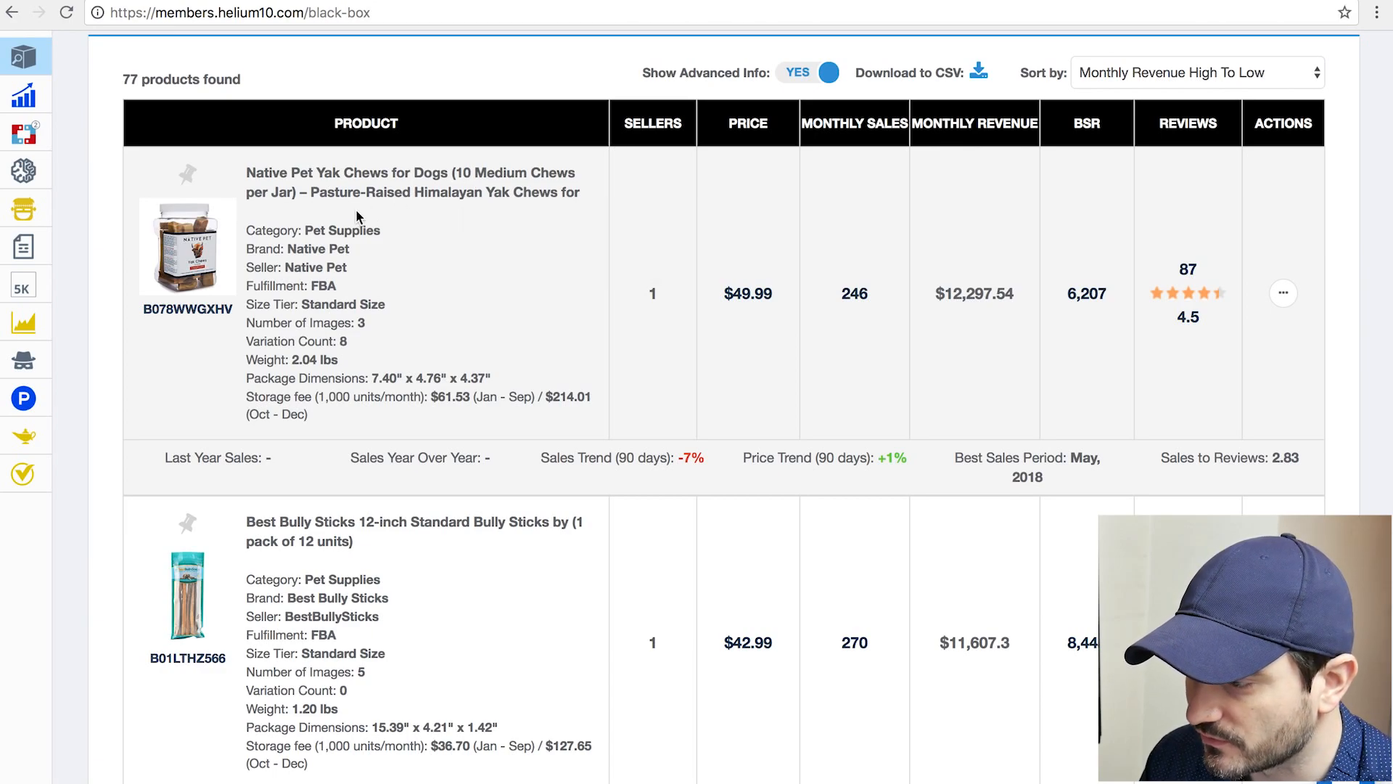
- Check the Olewo Carrots dog food supplement's monthly revenue and weight, and add the product to My List
scroll(582, 279, "down", 5)
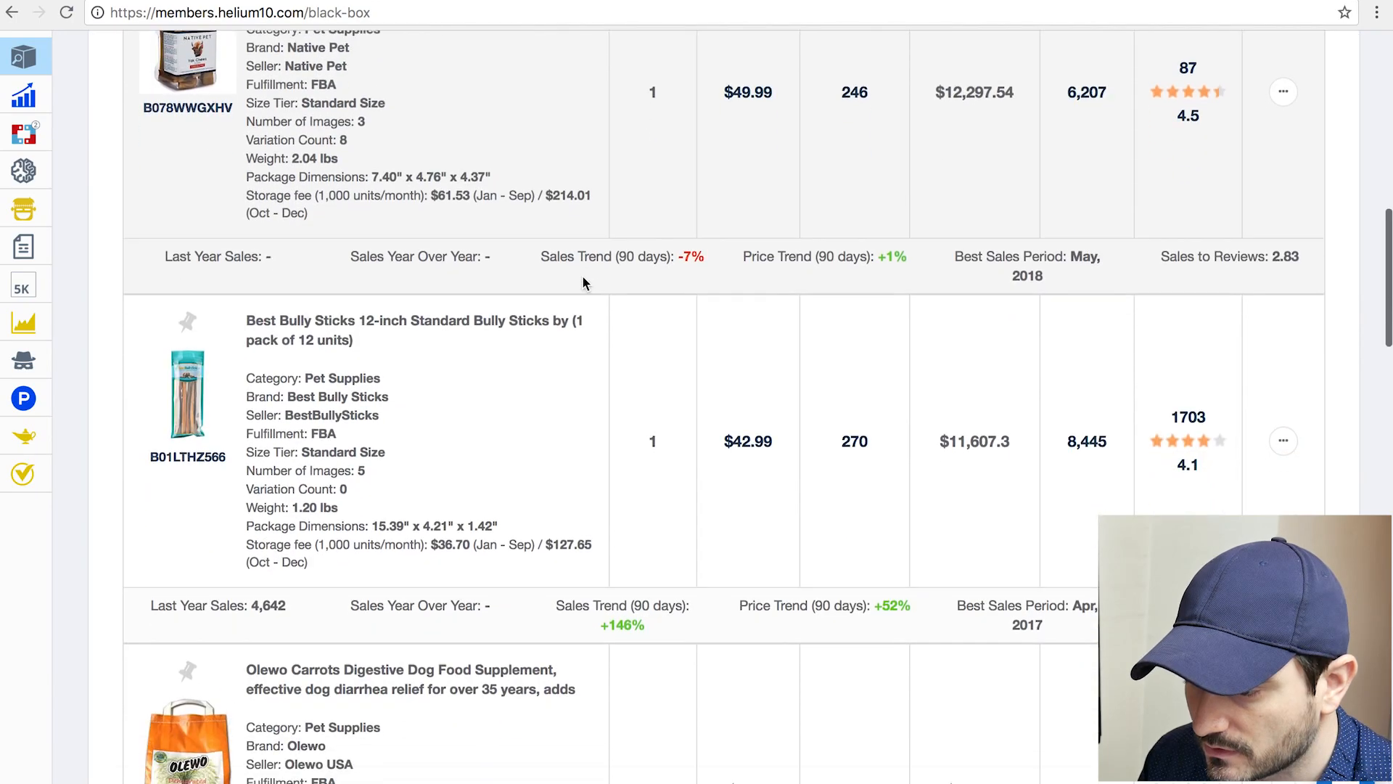
scroll(582, 282, "down", 4)
scroll(582, 283, "down", 5)
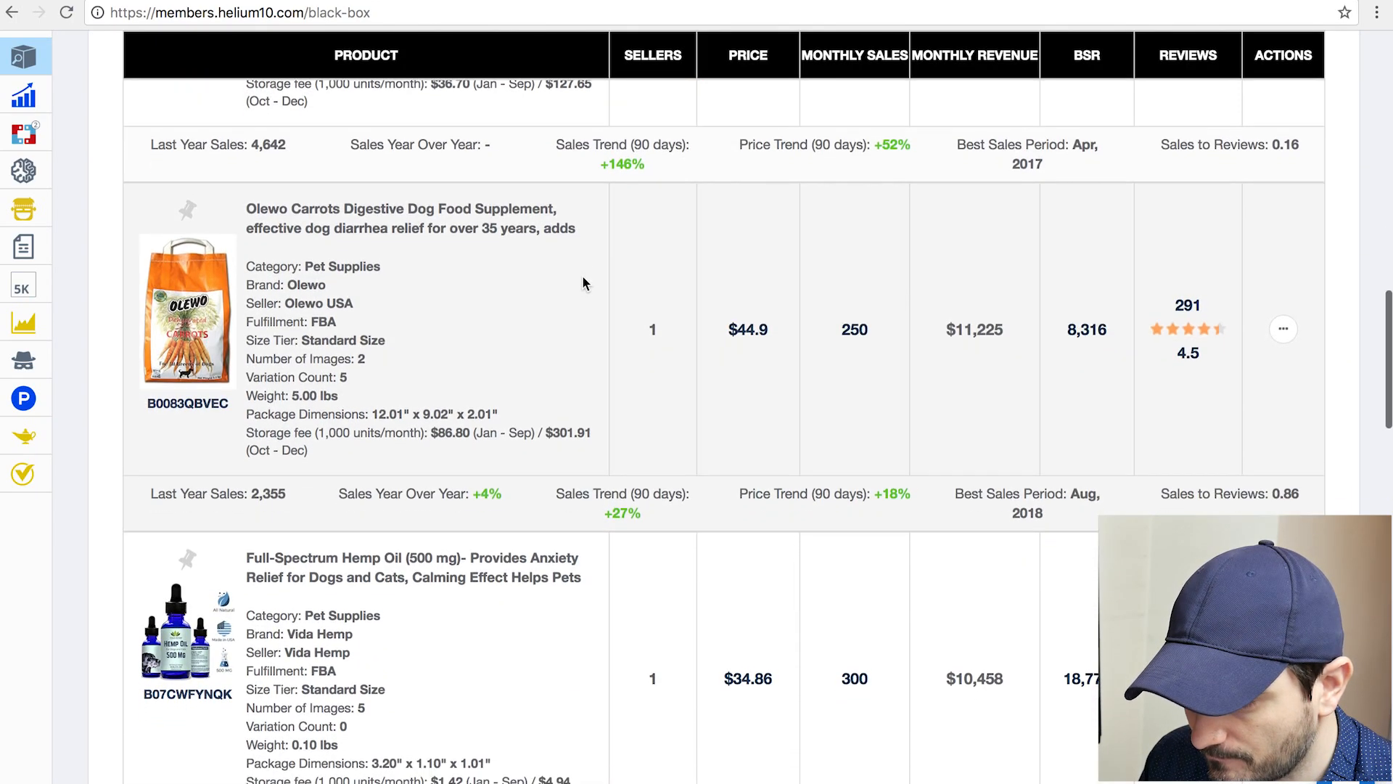
scroll(583, 283, "up", 3)
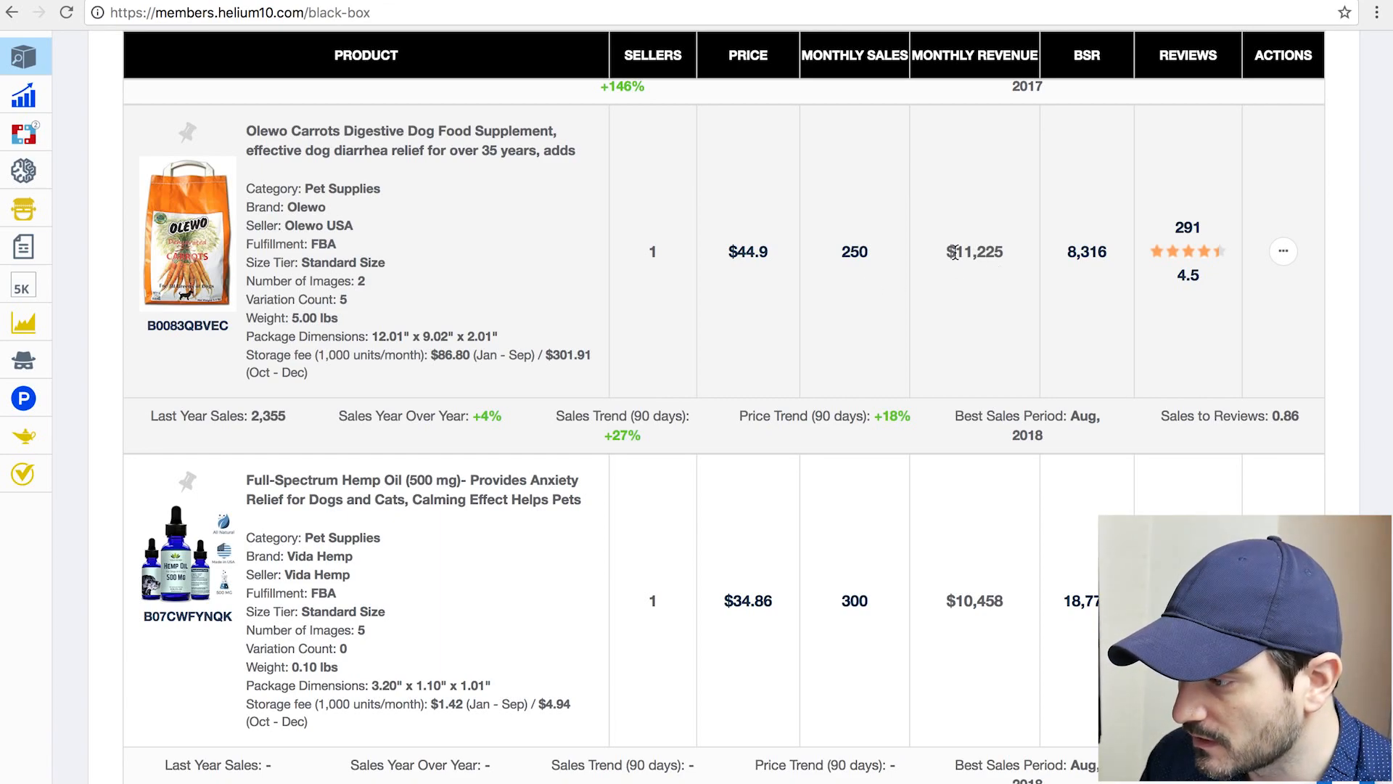
left_click_drag(947, 252, 992, 251)
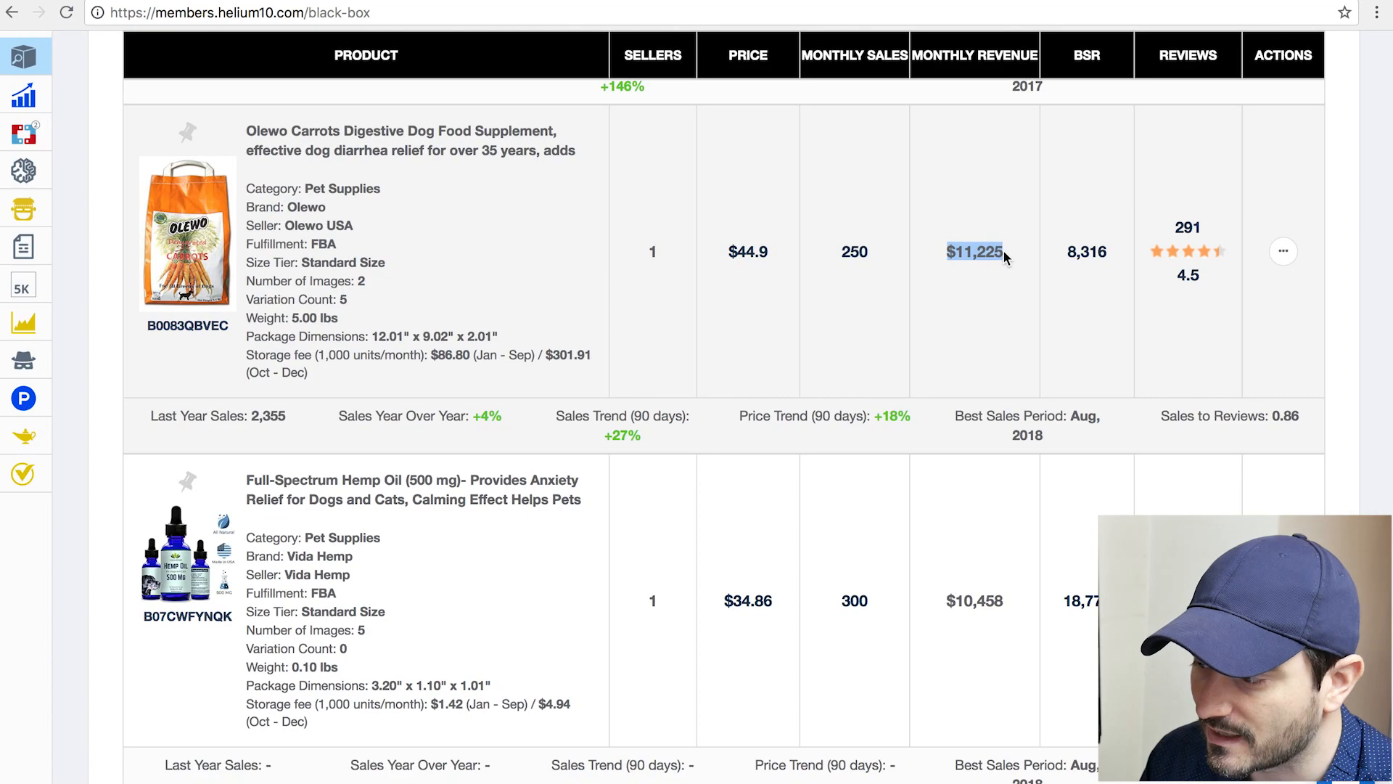
left_click(1018, 255)
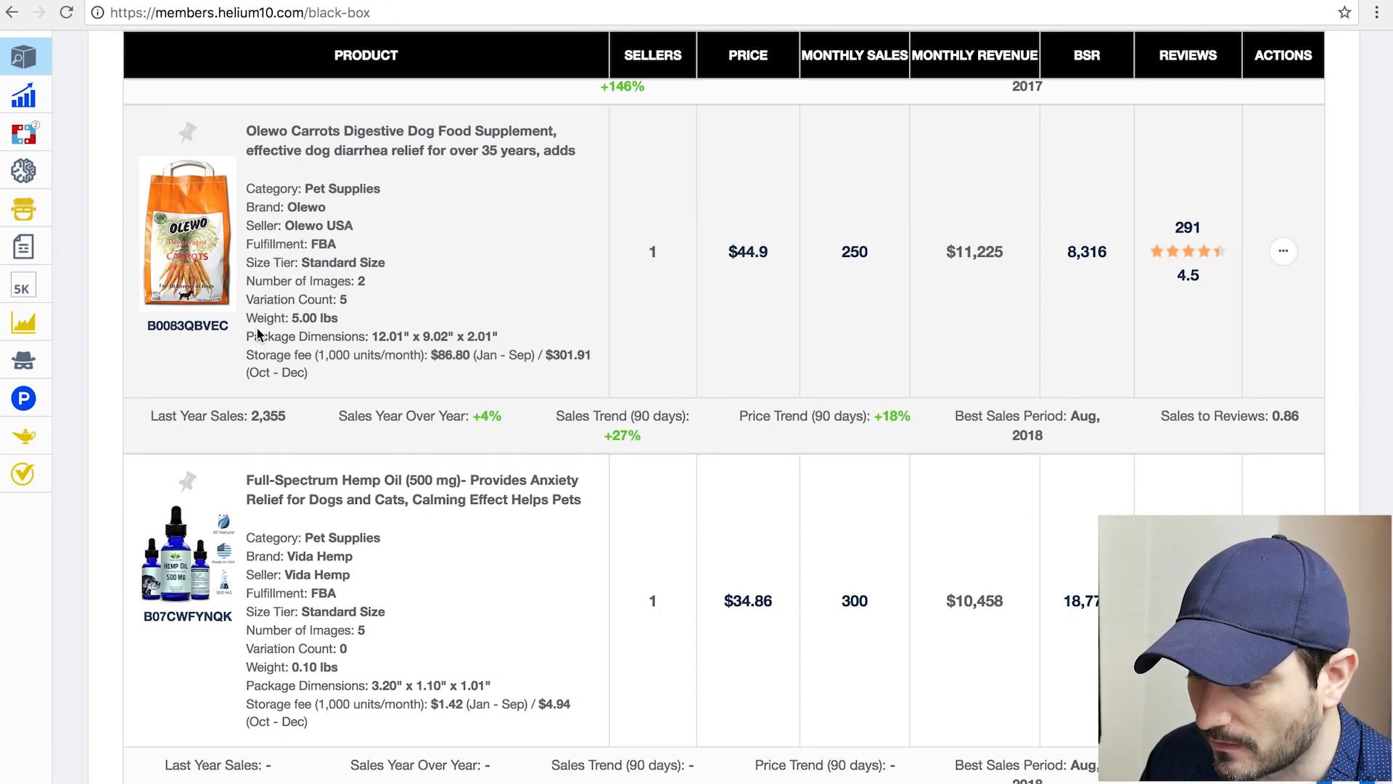
left_click_drag(291, 318, 348, 323)
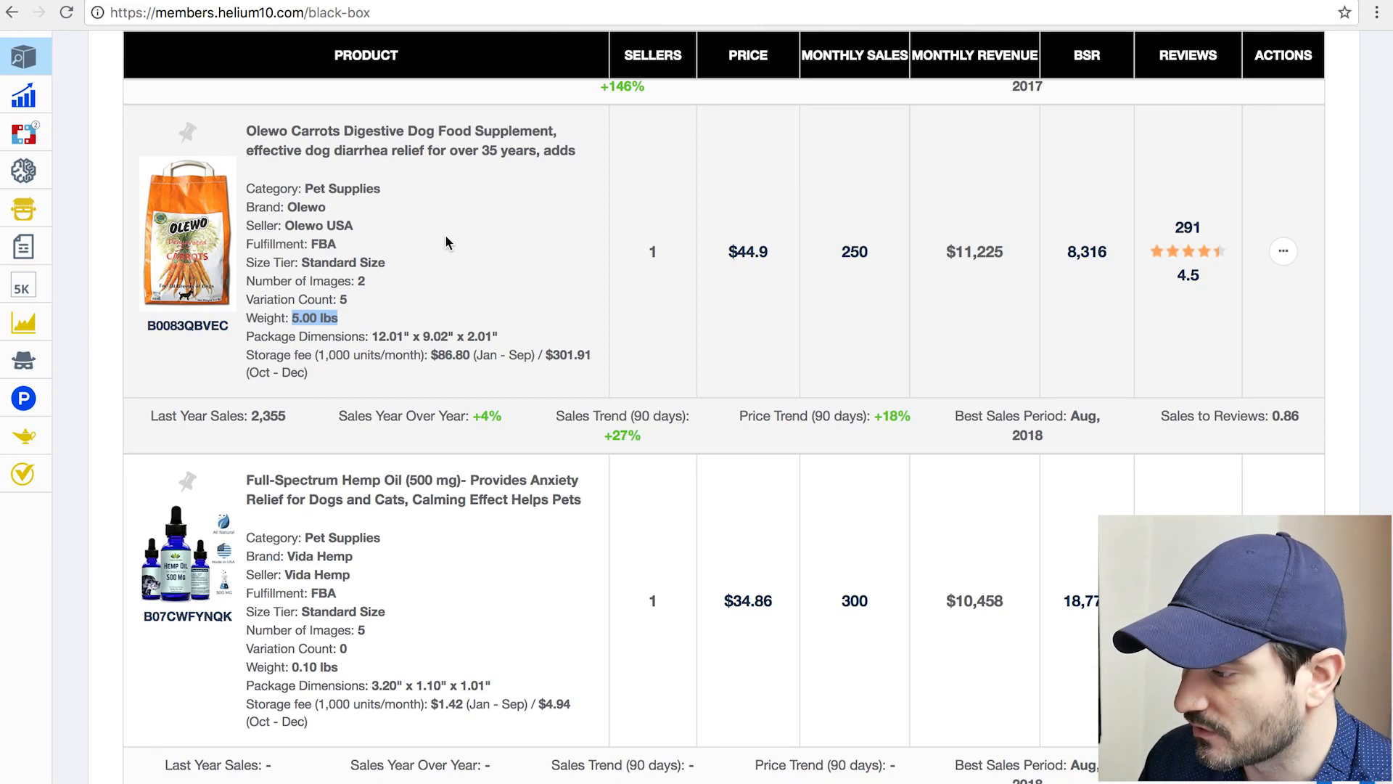
left_click(1283, 252)
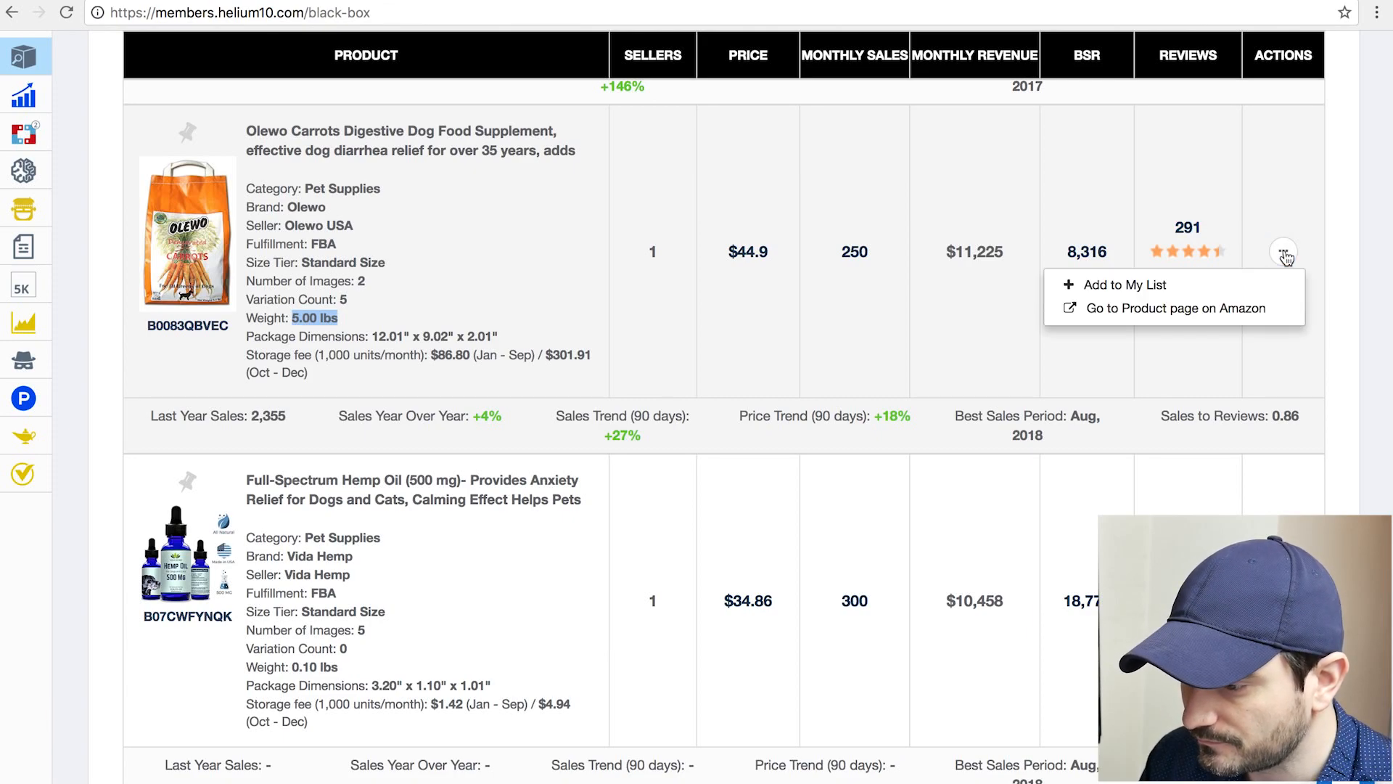
left_click(1133, 285)
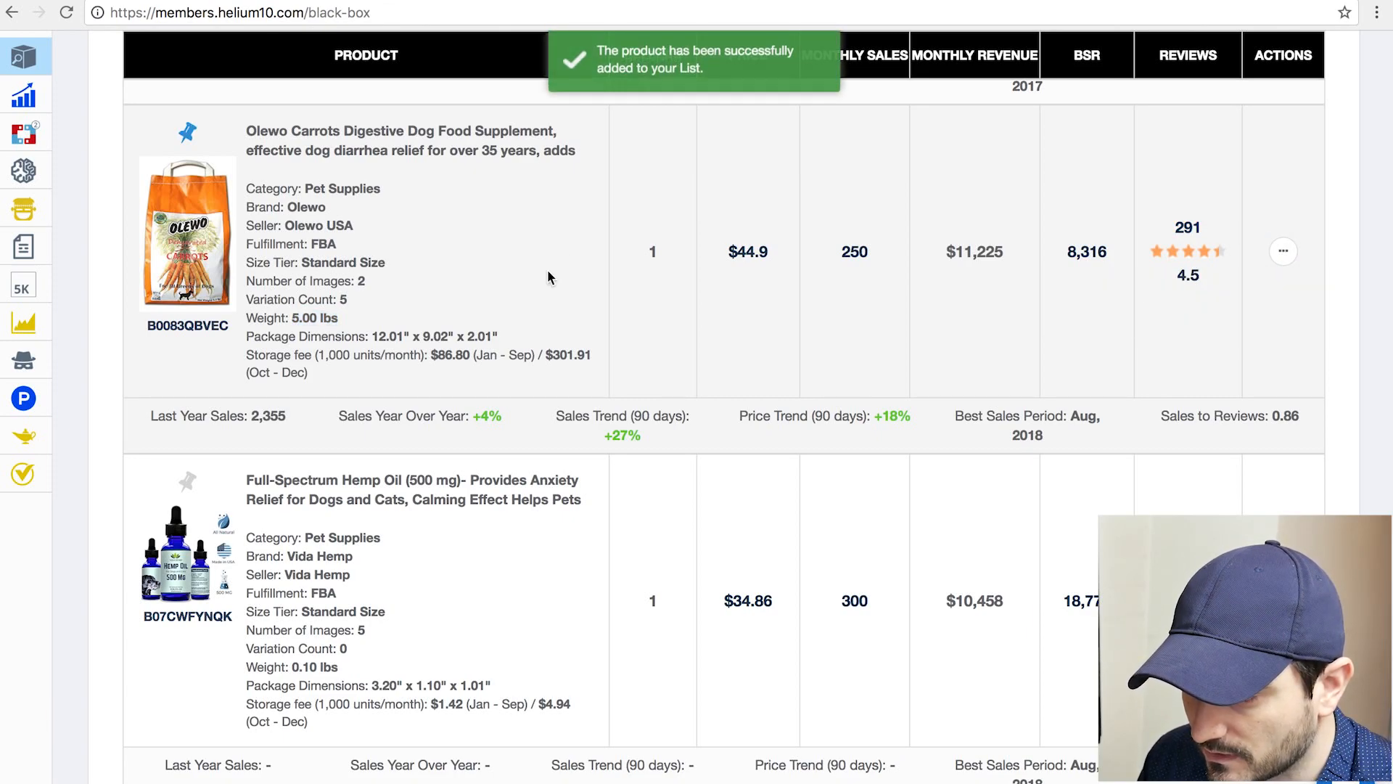
- Check the Full-Spectrum Hemp Oil's image count, weight, title and price, and add the product to My List
scroll(547, 274, "down", 3)
scroll(572, 379, "down", 1)
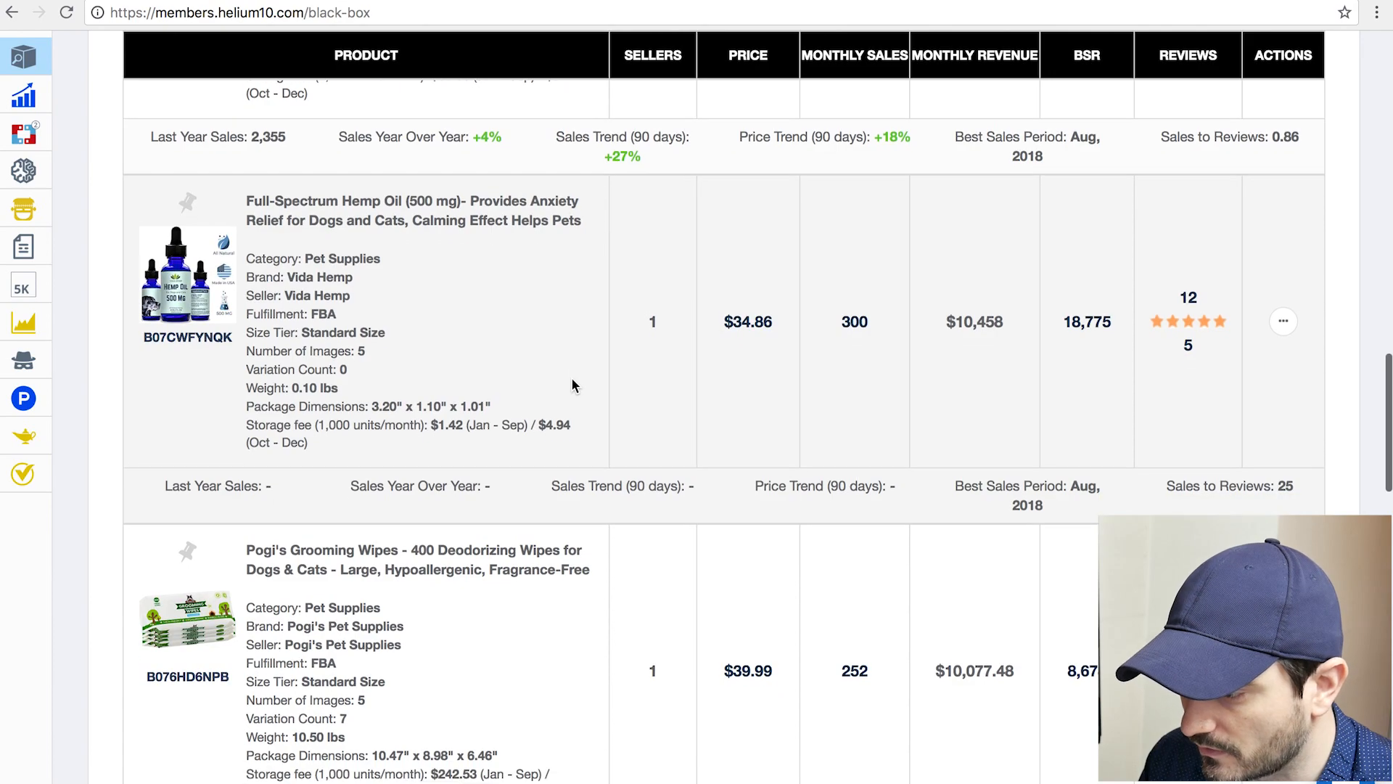
scroll(573, 384, "down", 1)
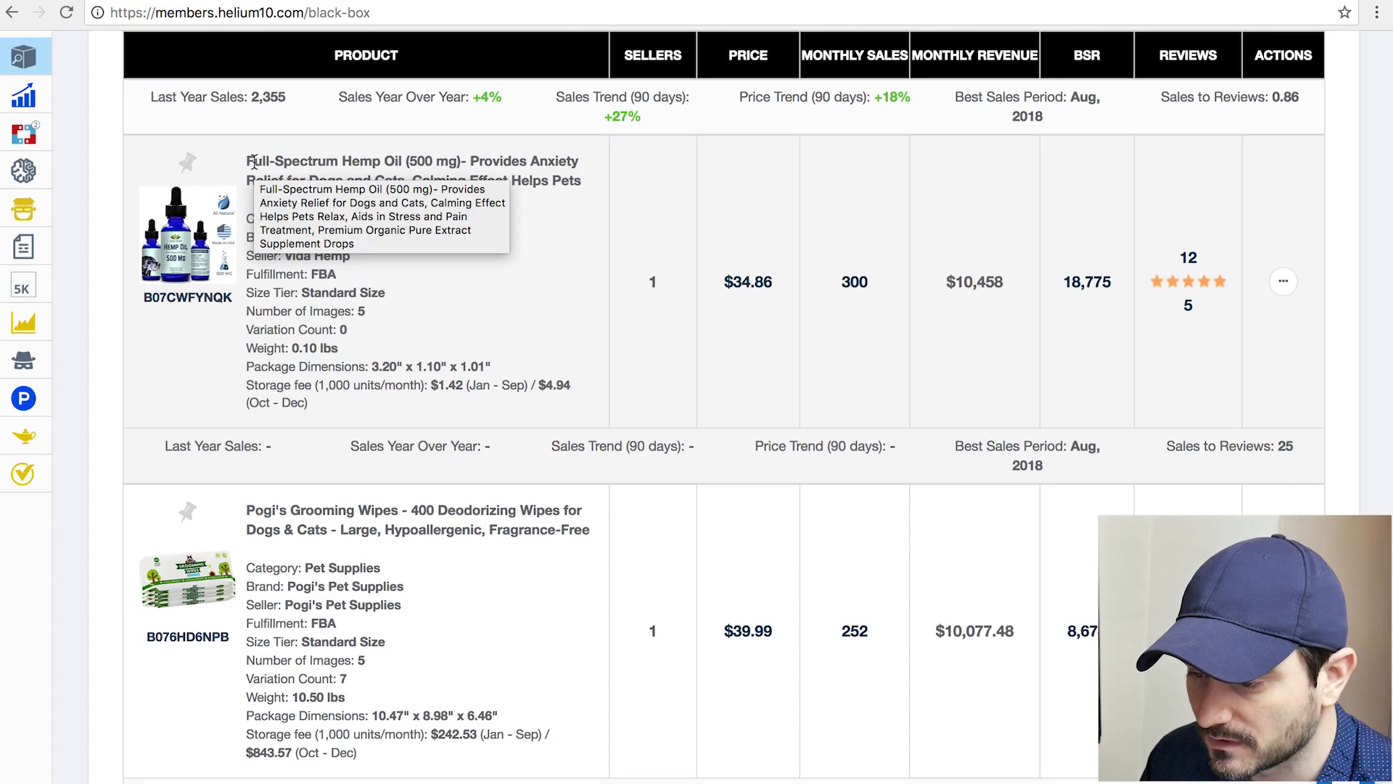
left_click_drag(367, 310, 352, 311)
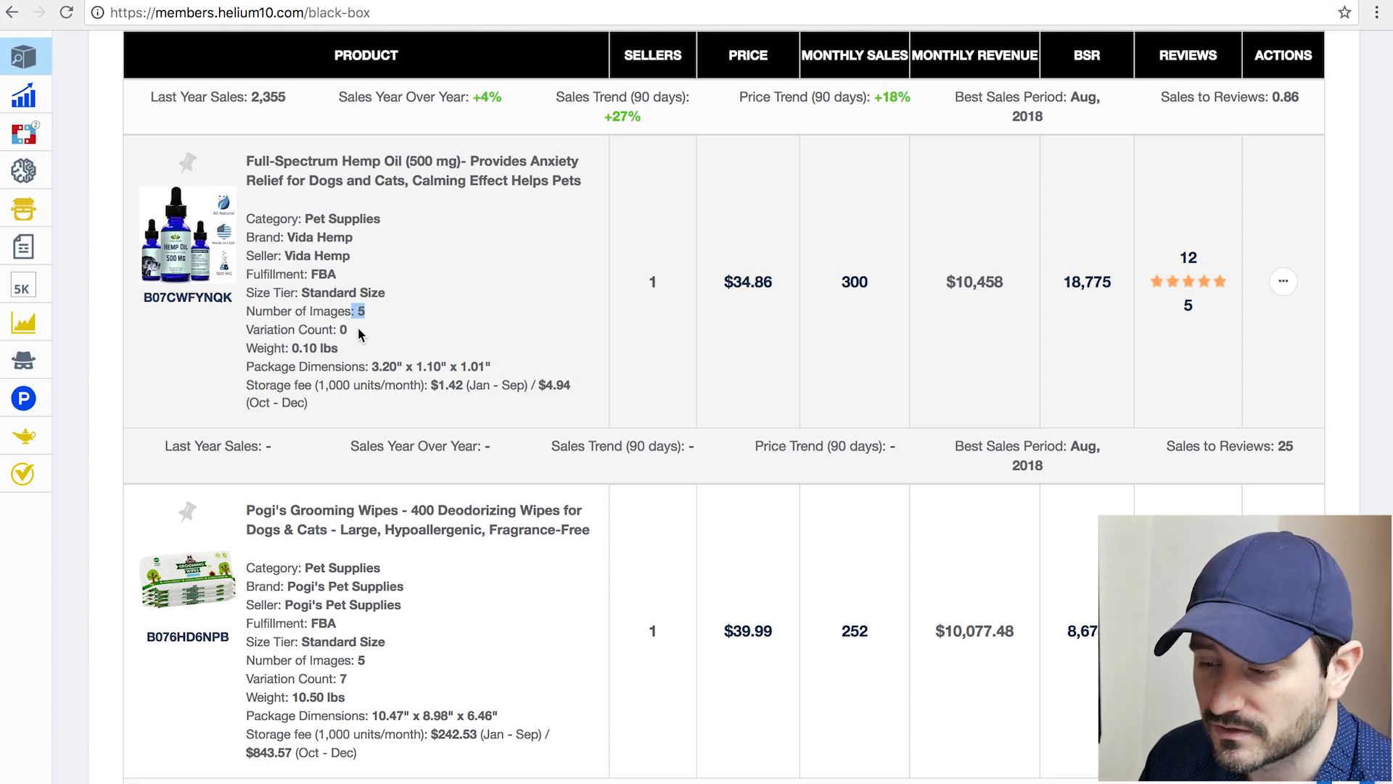
left_click_drag(340, 349, 293, 343)
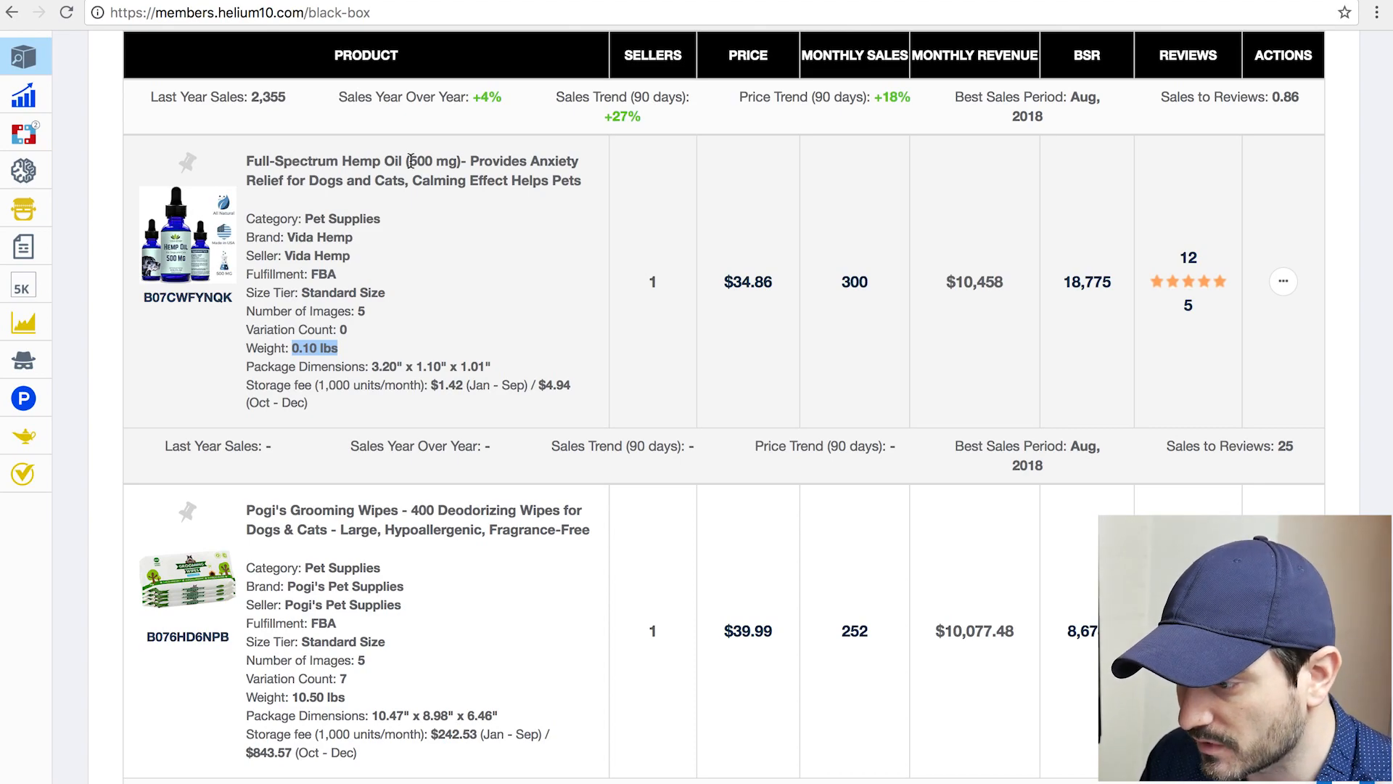
left_click_drag(342, 160, 461, 160)
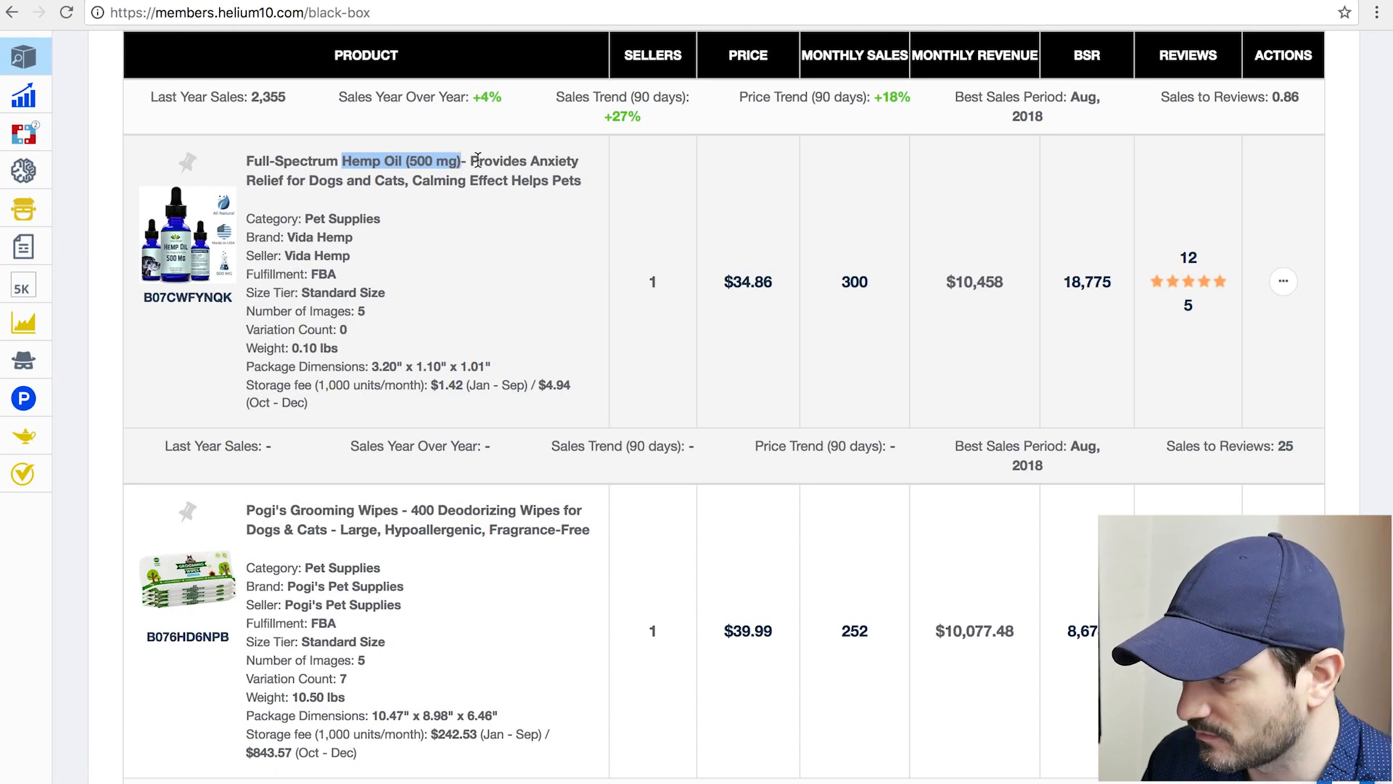
left_click_drag(469, 160, 585, 164)
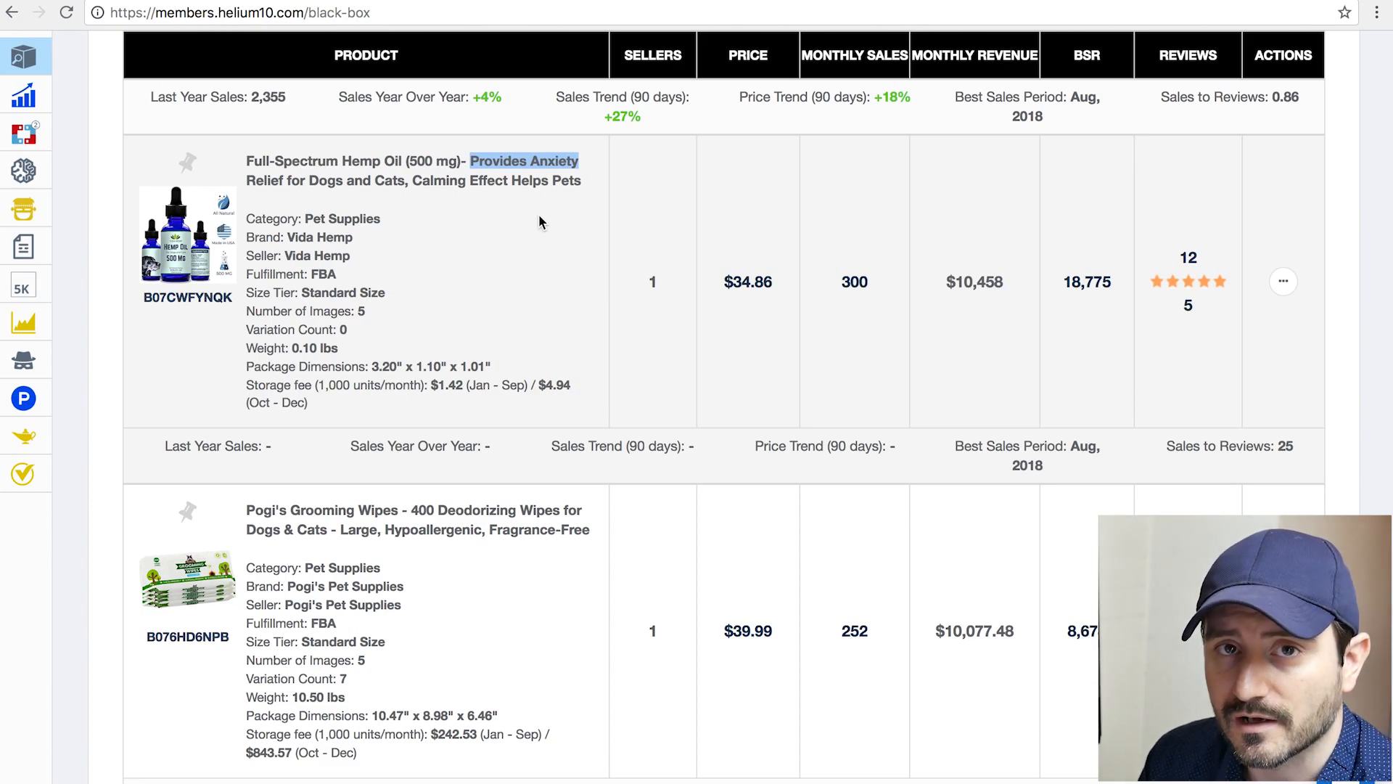
left_click_drag(721, 280, 782, 280)
left_click(769, 342)
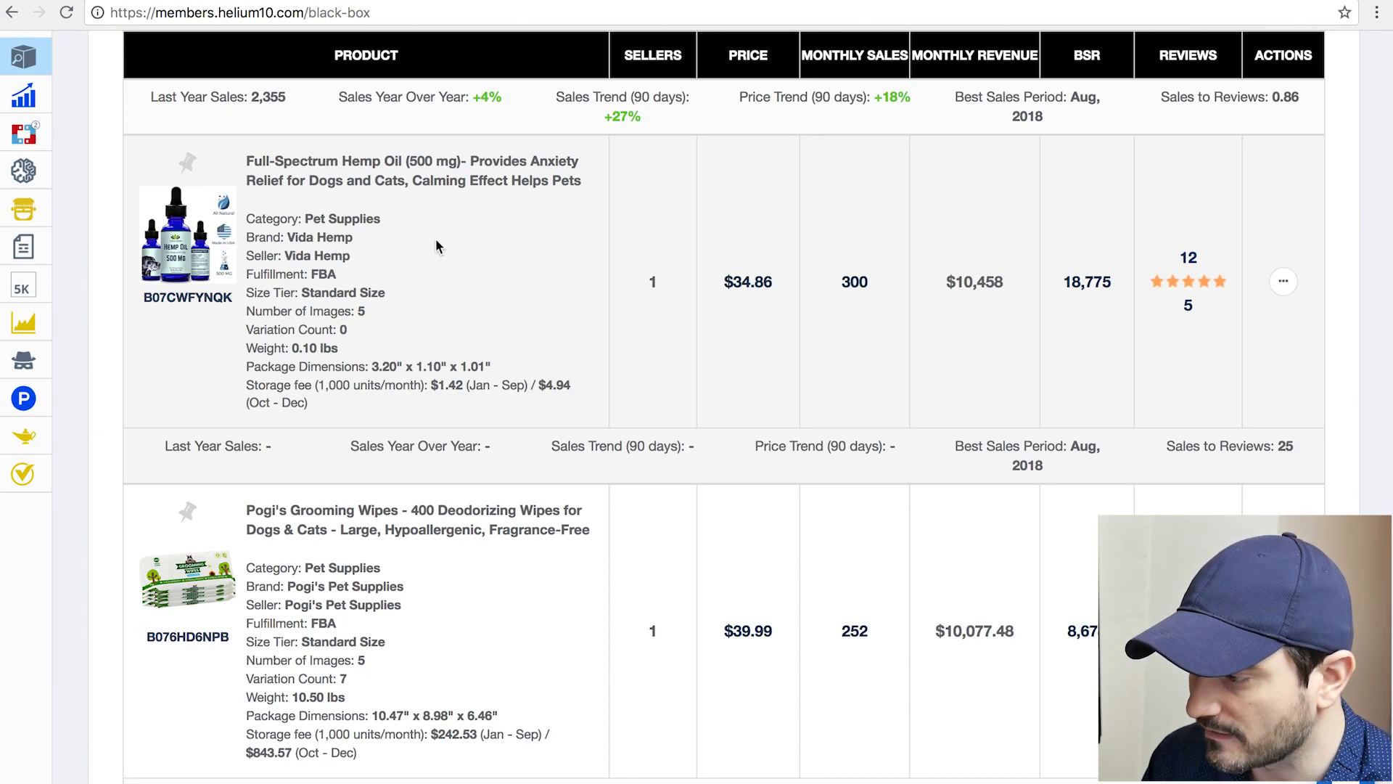
left_click(1281, 281)
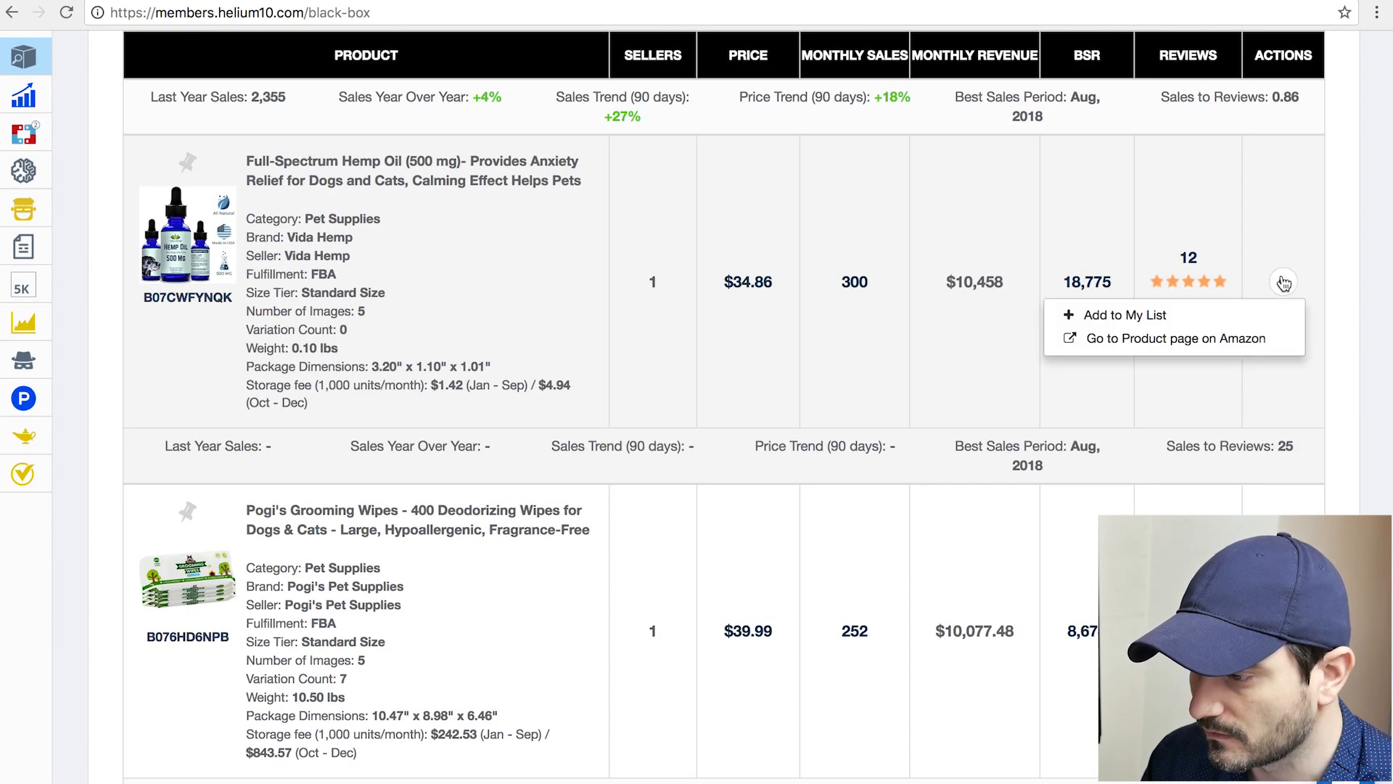
left_click(1126, 315)
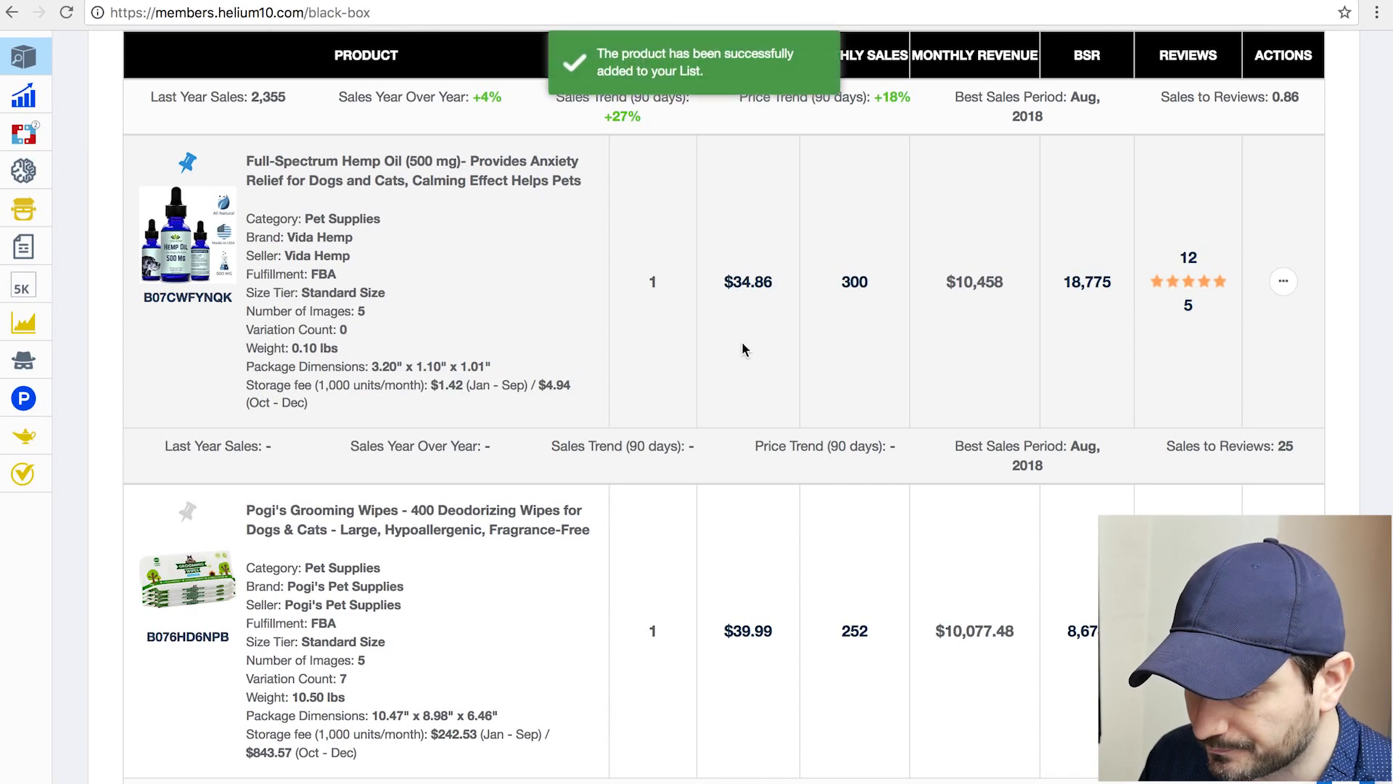
- Check the UPSKY Large Cat Litter Mat's size tier, weight, variations and images, and add the product to My List
scroll(657, 368, "up", 1)
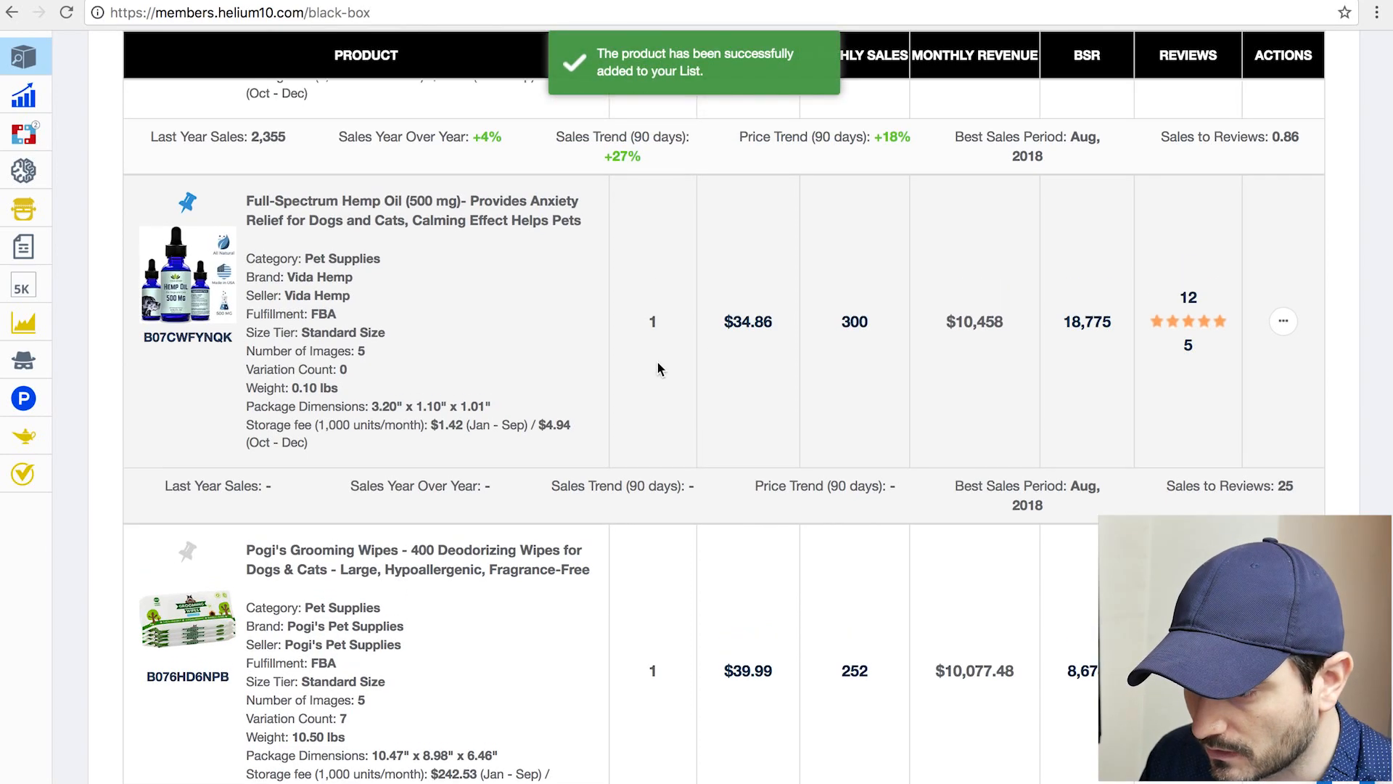
scroll(657, 368, "down", 10)
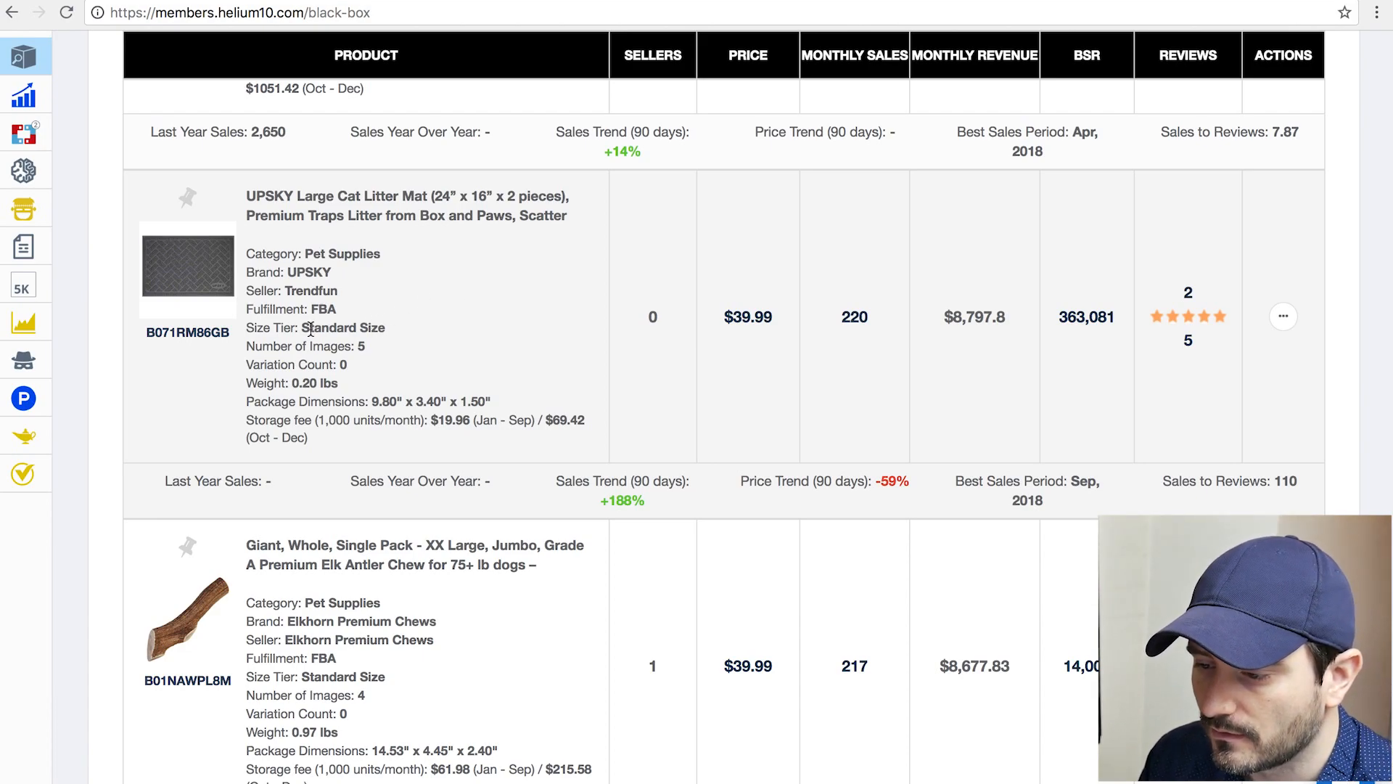
left_click_drag(302, 328, 380, 328)
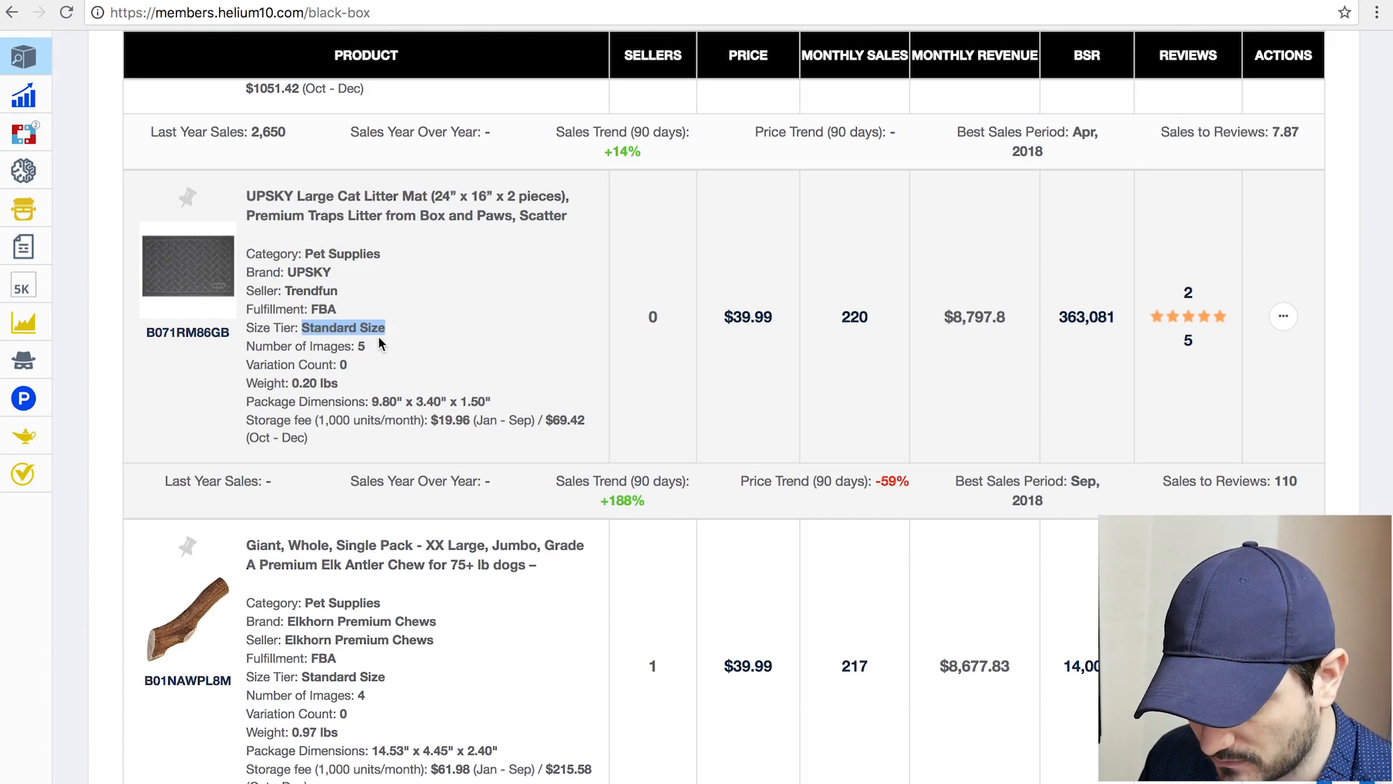
left_click(368, 346)
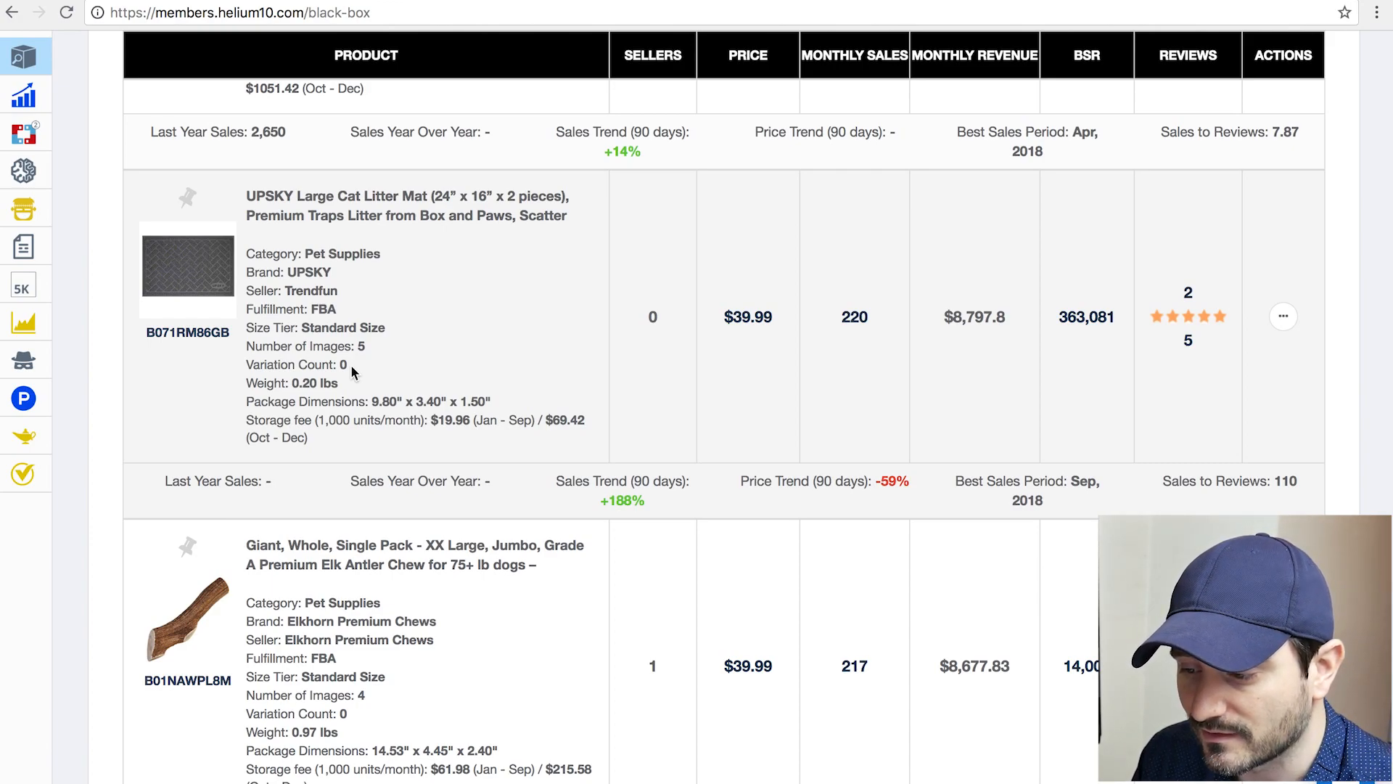
left_click_drag(339, 383, 296, 375)
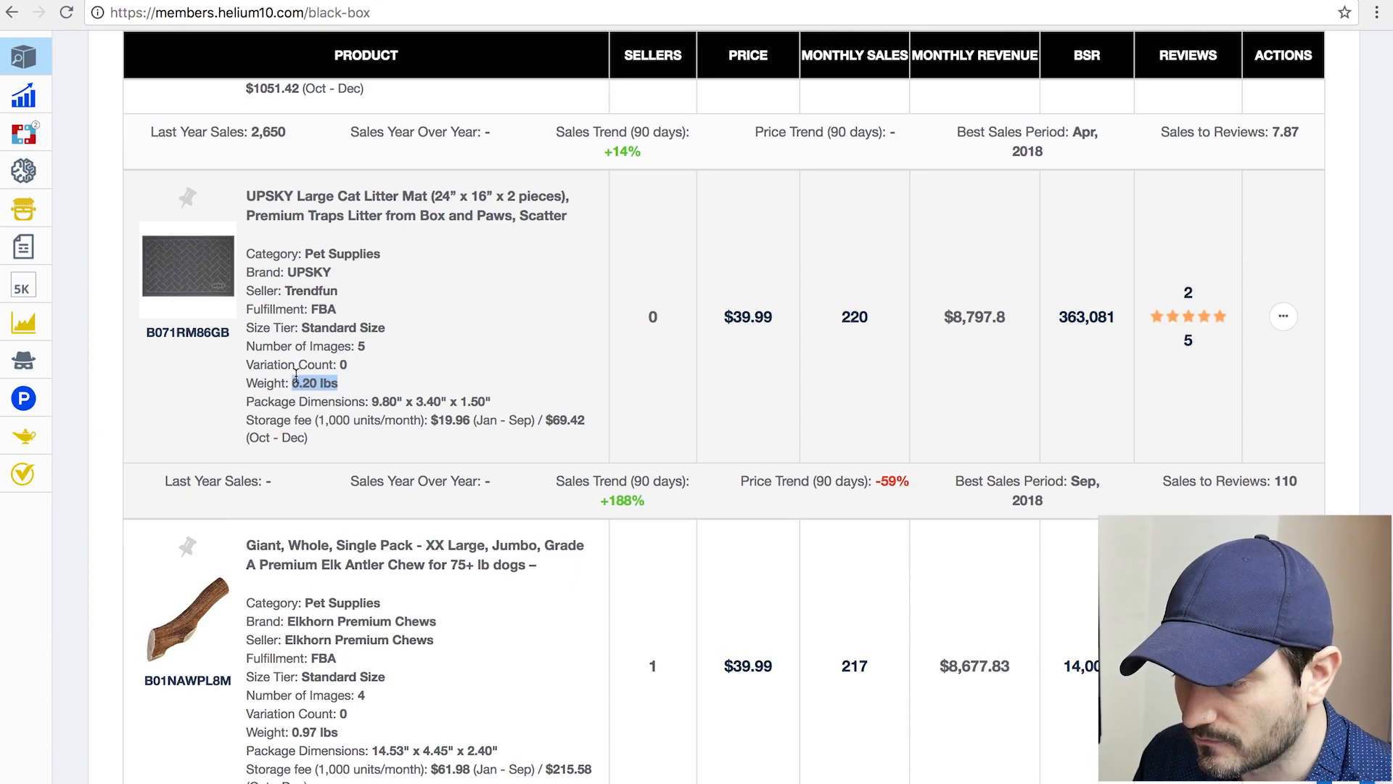
left_click(456, 366)
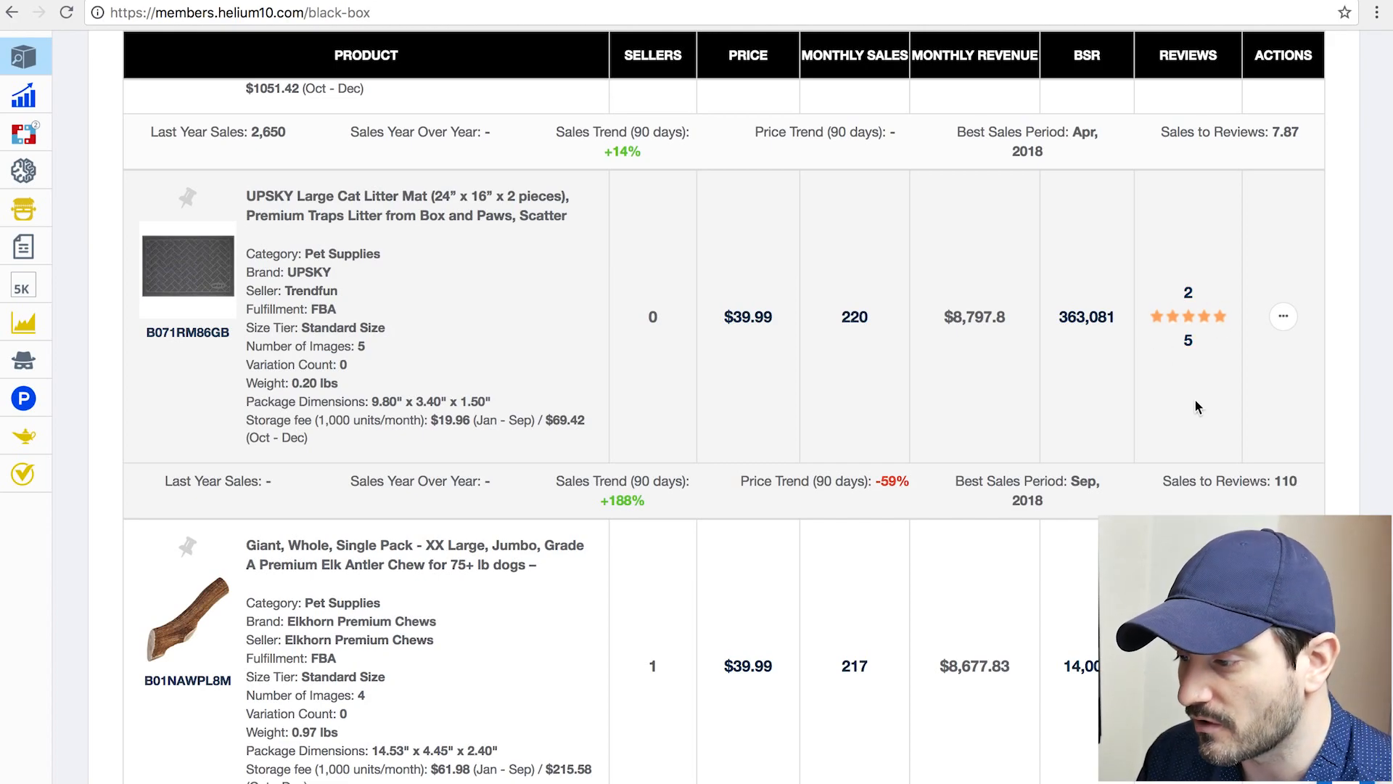
left_click_drag(246, 196, 425, 196)
left_click(573, 264)
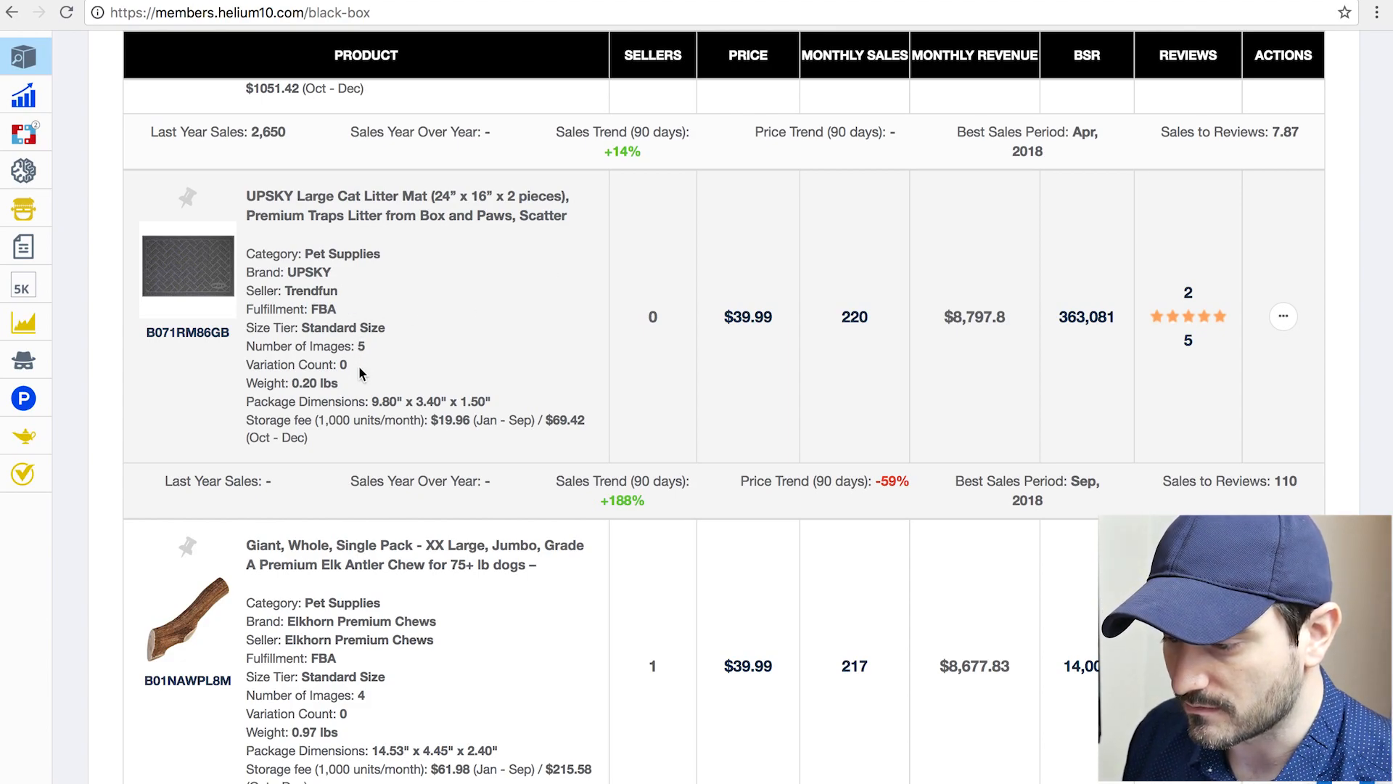
left_click_drag(336, 365, 417, 369)
left_click(418, 370)
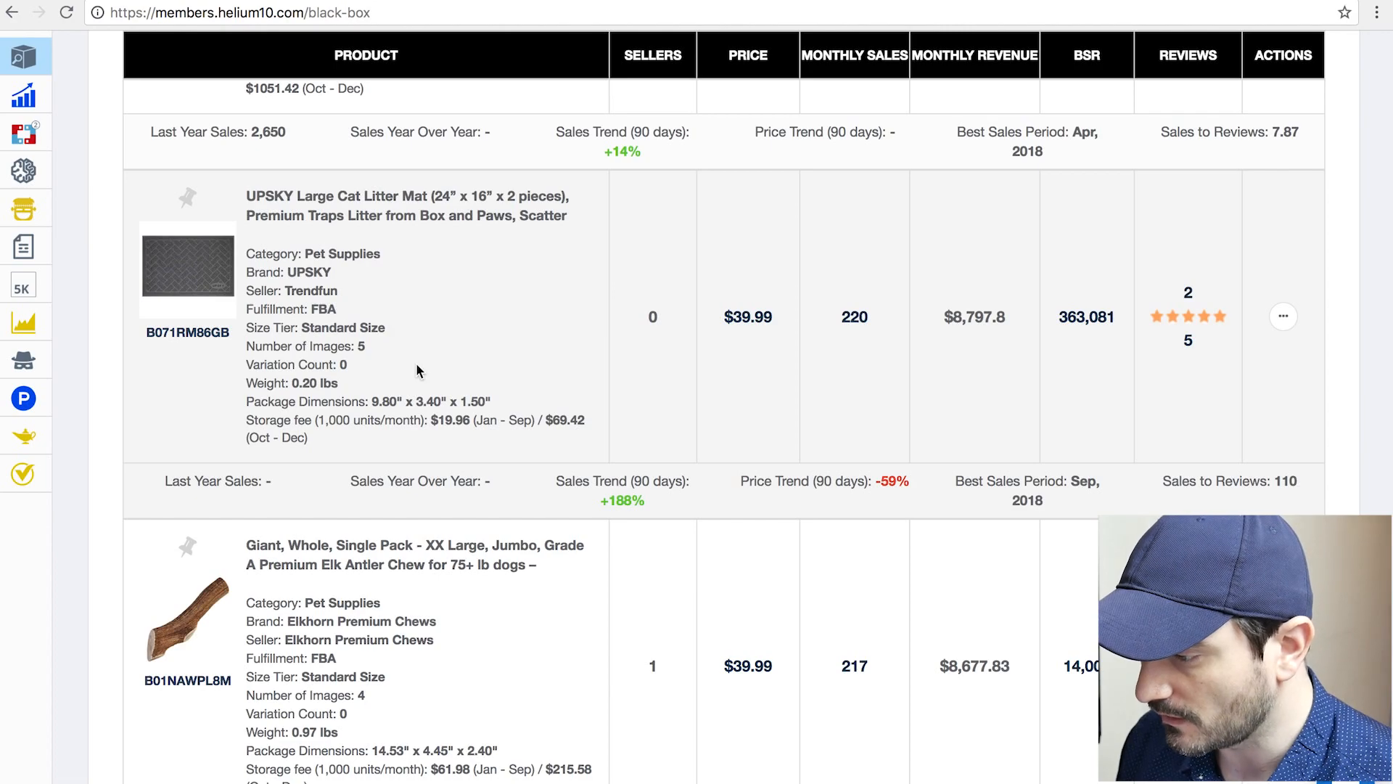
double_click(363, 346)
left_click(476, 345)
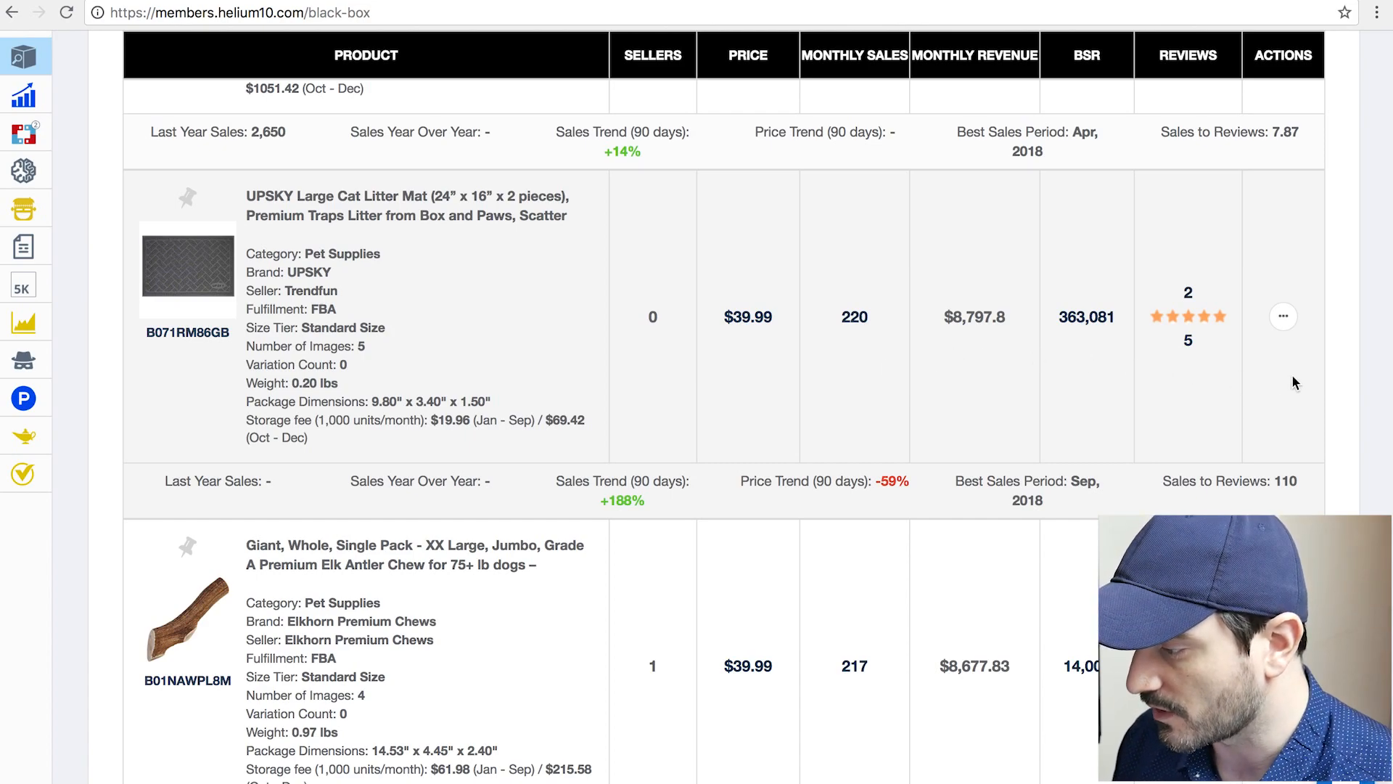
left_click(1286, 320)
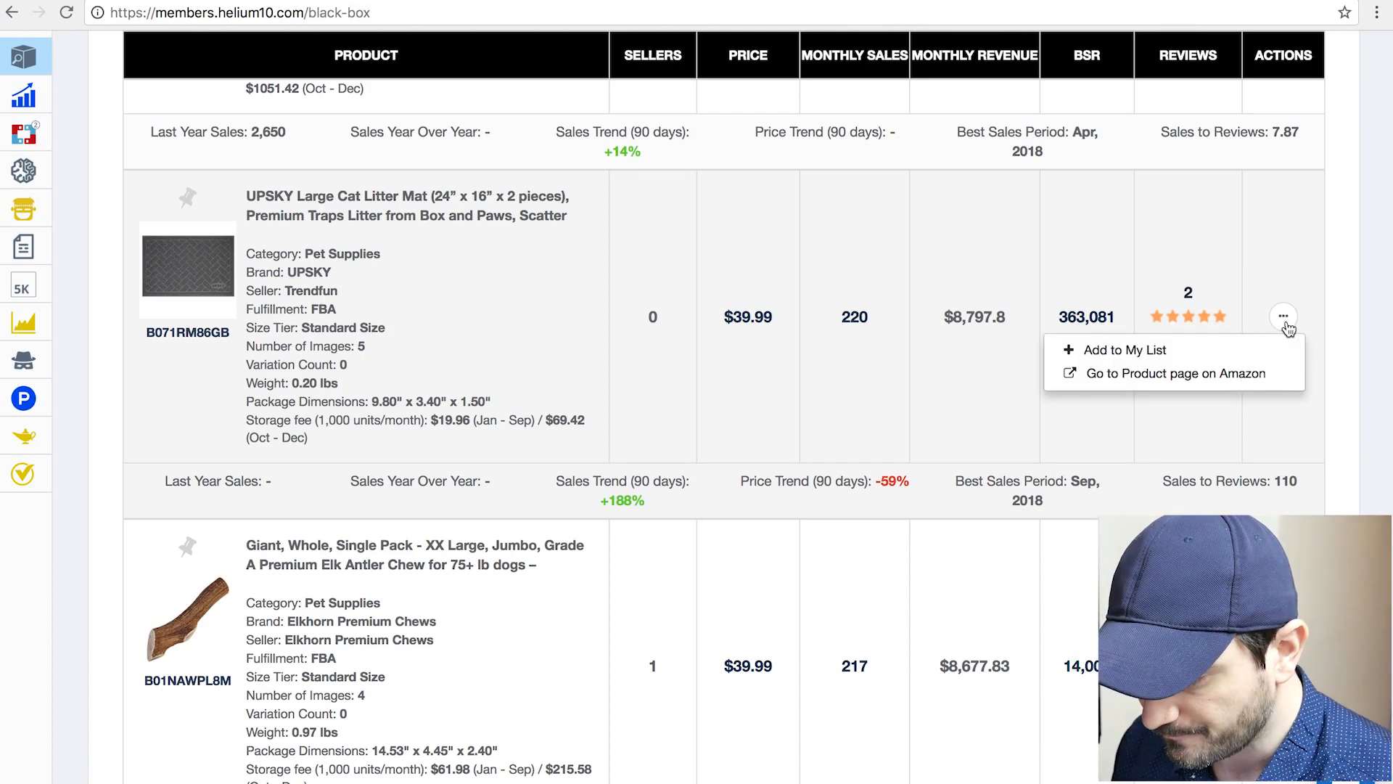
left_click(1161, 350)
- Look over the remaining results and review the search filters, including the Exclude Title Keywords option
scroll(891, 384, "down", 3)
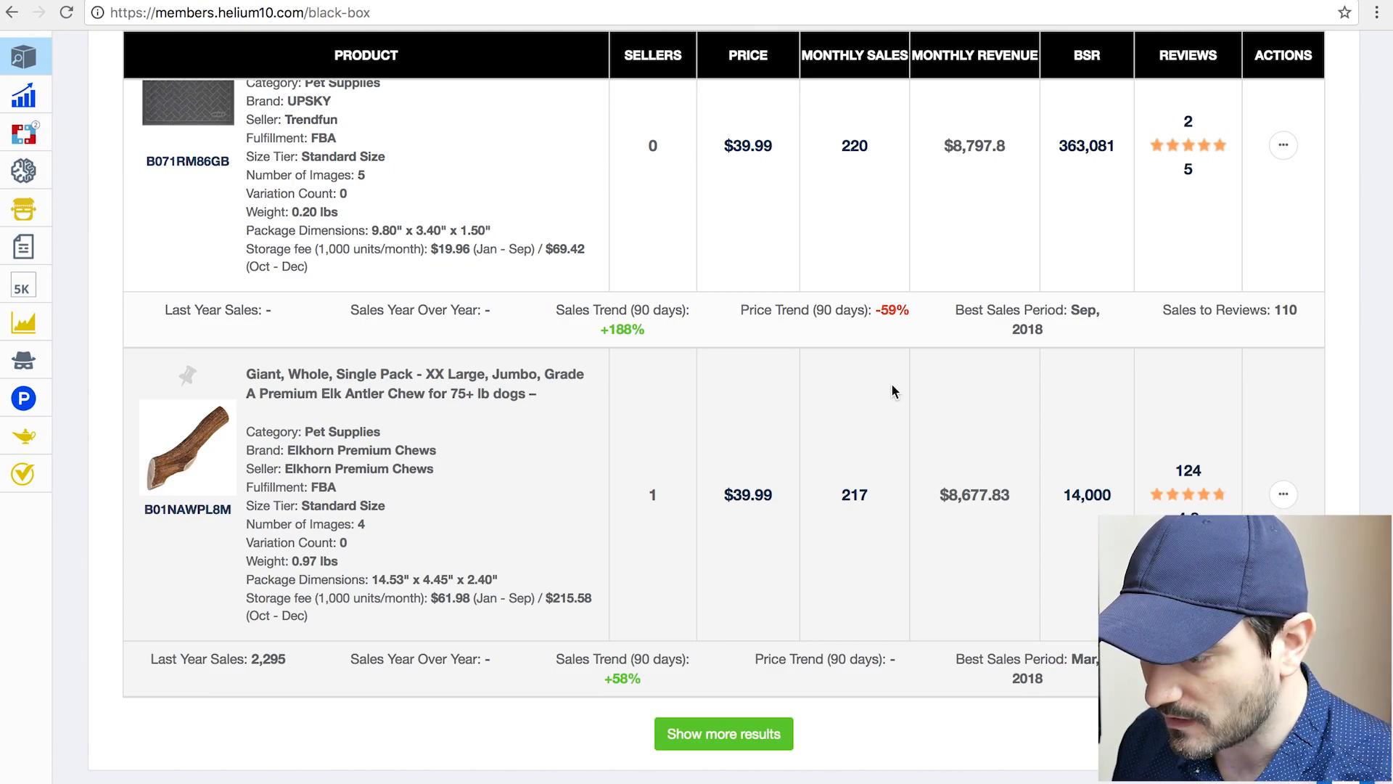
scroll(891, 383, "up", 10)
scroll(892, 385, "up", 15)
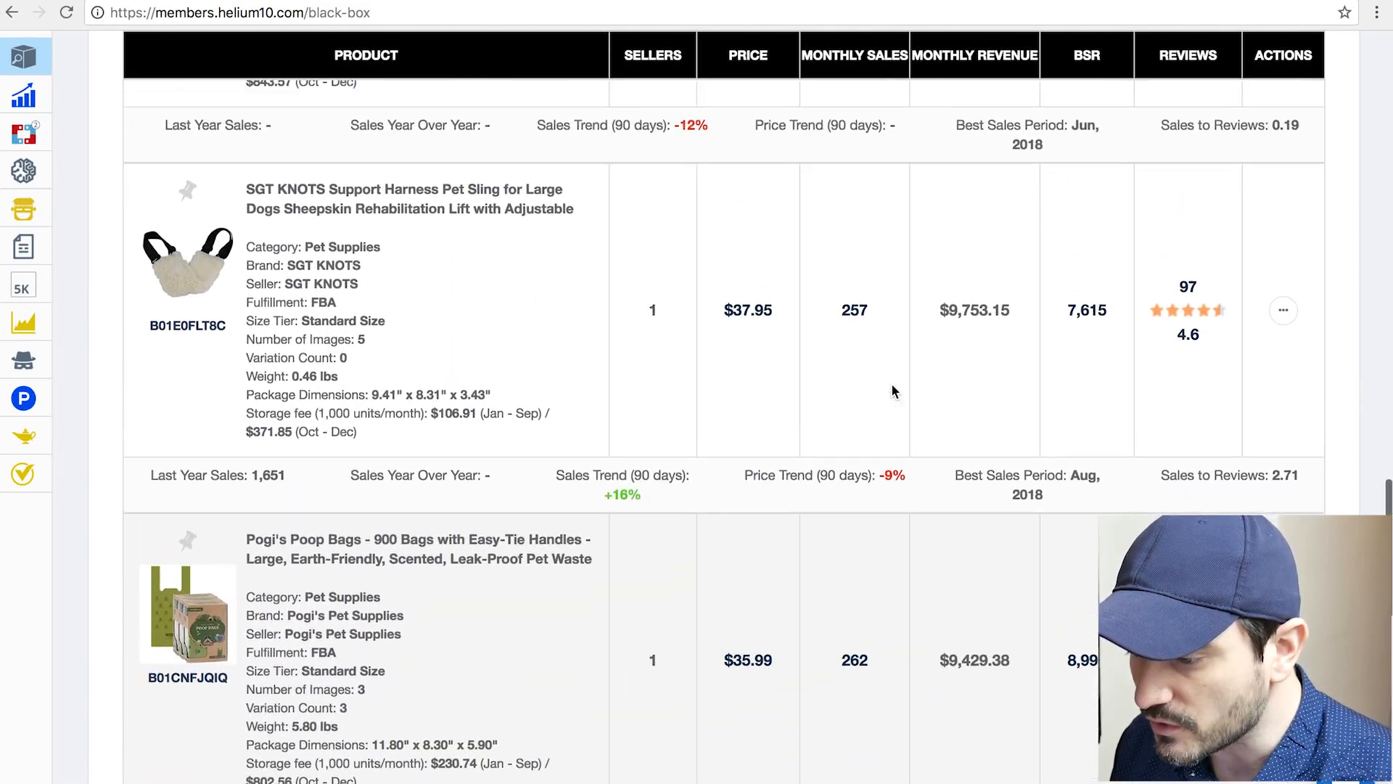
scroll(892, 390, "up", 10)
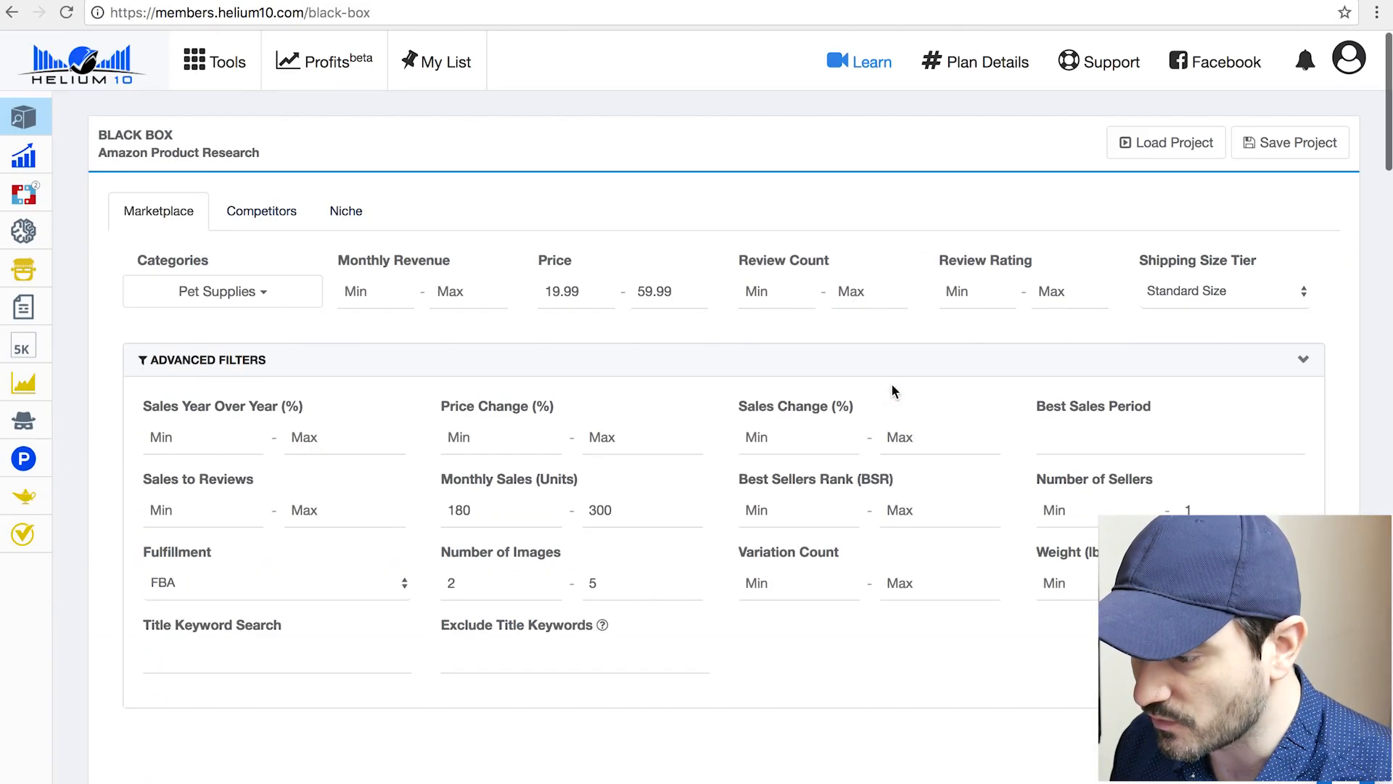
scroll(892, 385, "down", 1)
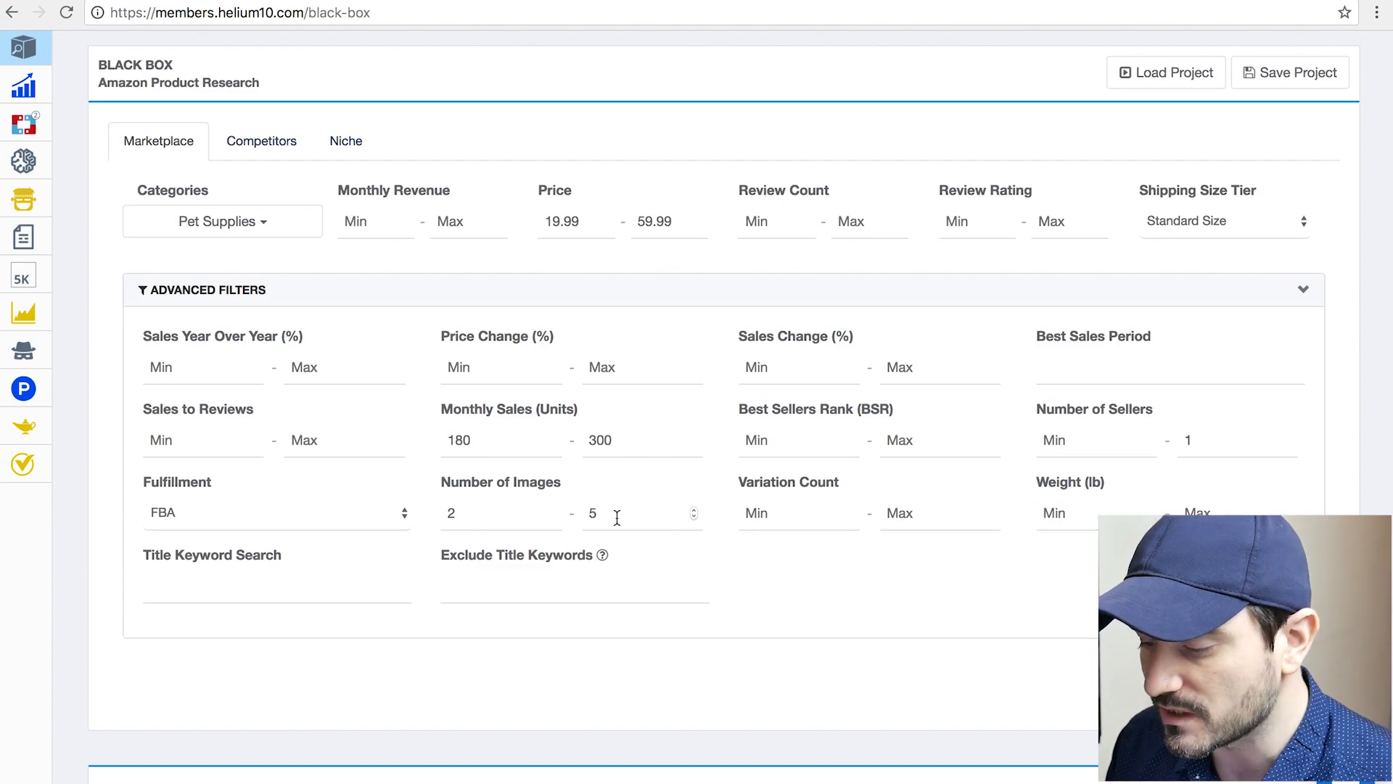
left_click_drag(442, 555, 585, 565)
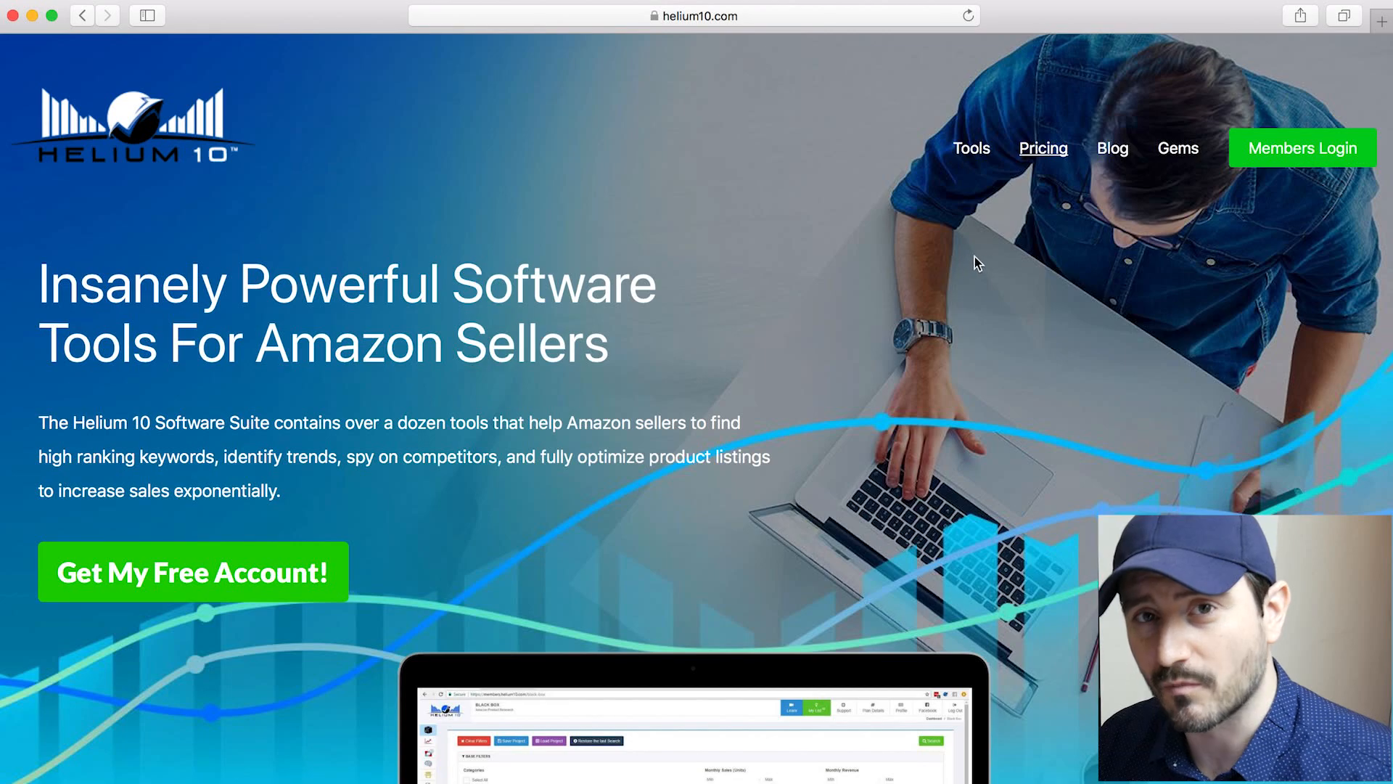
- Open the pricing page on helium10.com and select Black Box at $37/mo in the A La Carte plan
left_click(1042, 150)
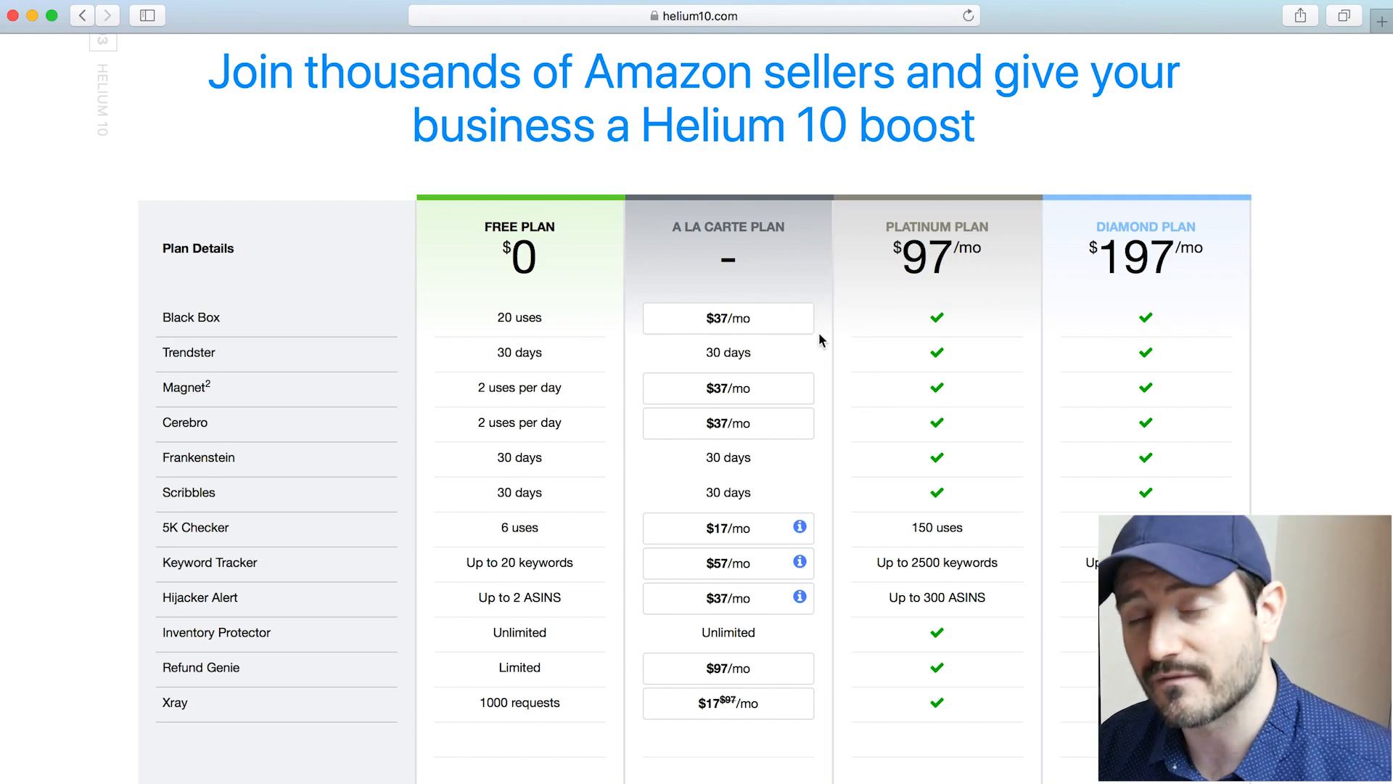
left_click(744, 319)
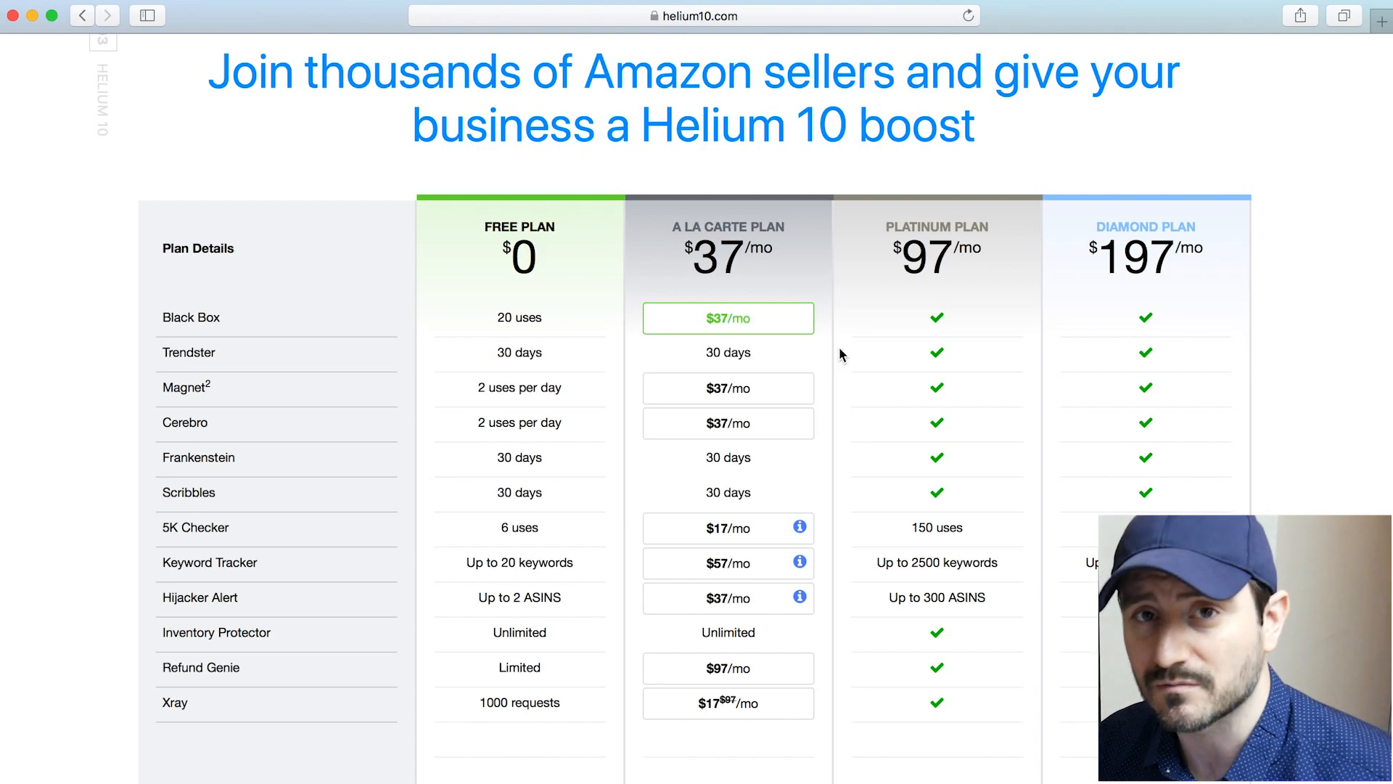
scroll(839, 353, "down", 6)
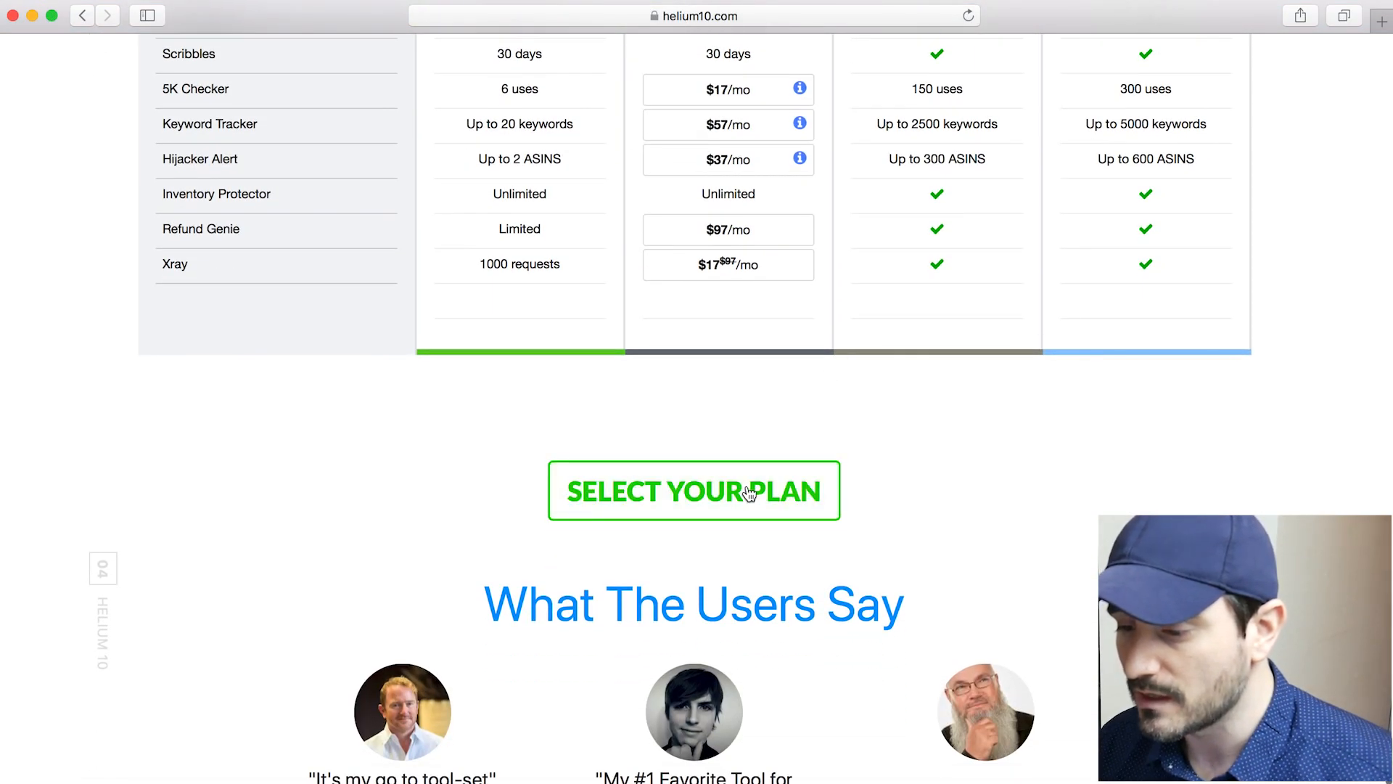
- Proceed to plan selection, open the plan details in the members area, and apply the coupon code gorilla10
left_click(749, 492)
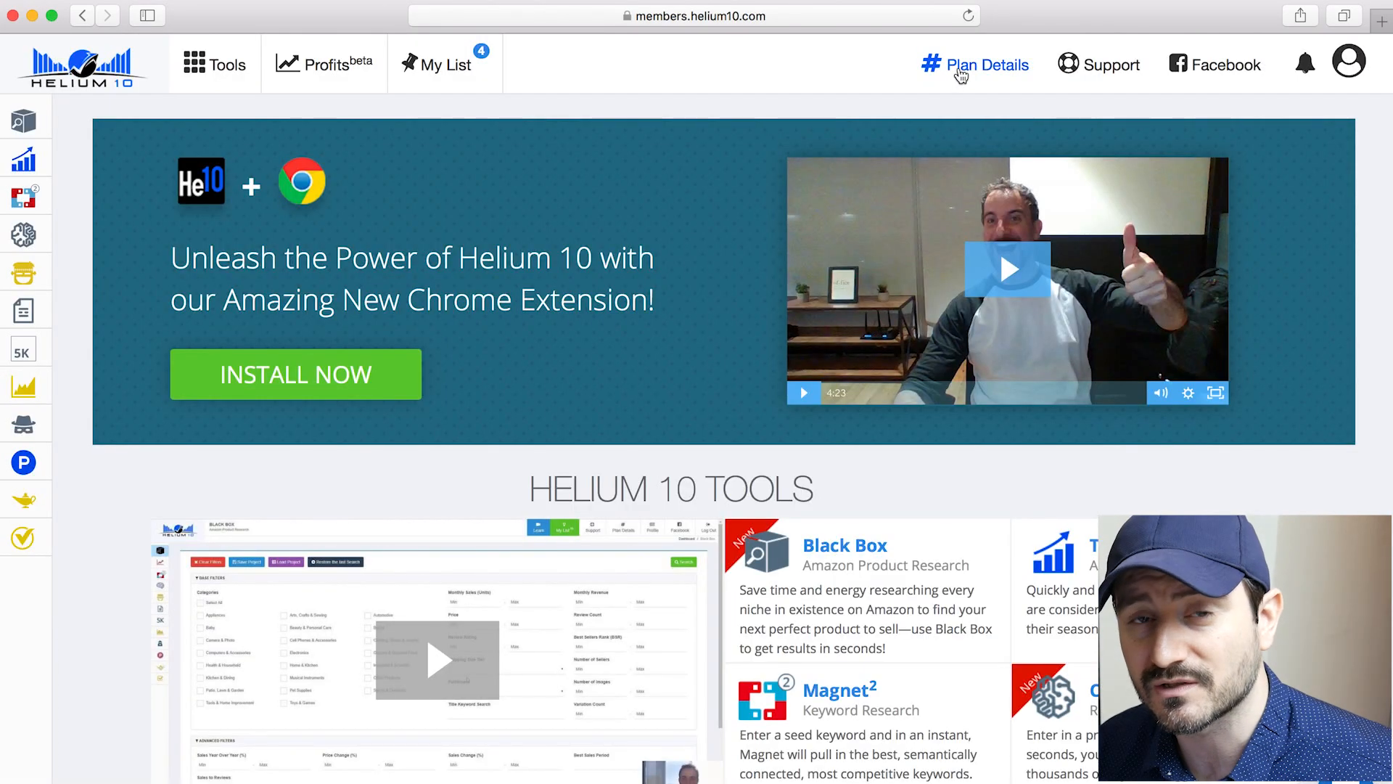
left_click(959, 72)
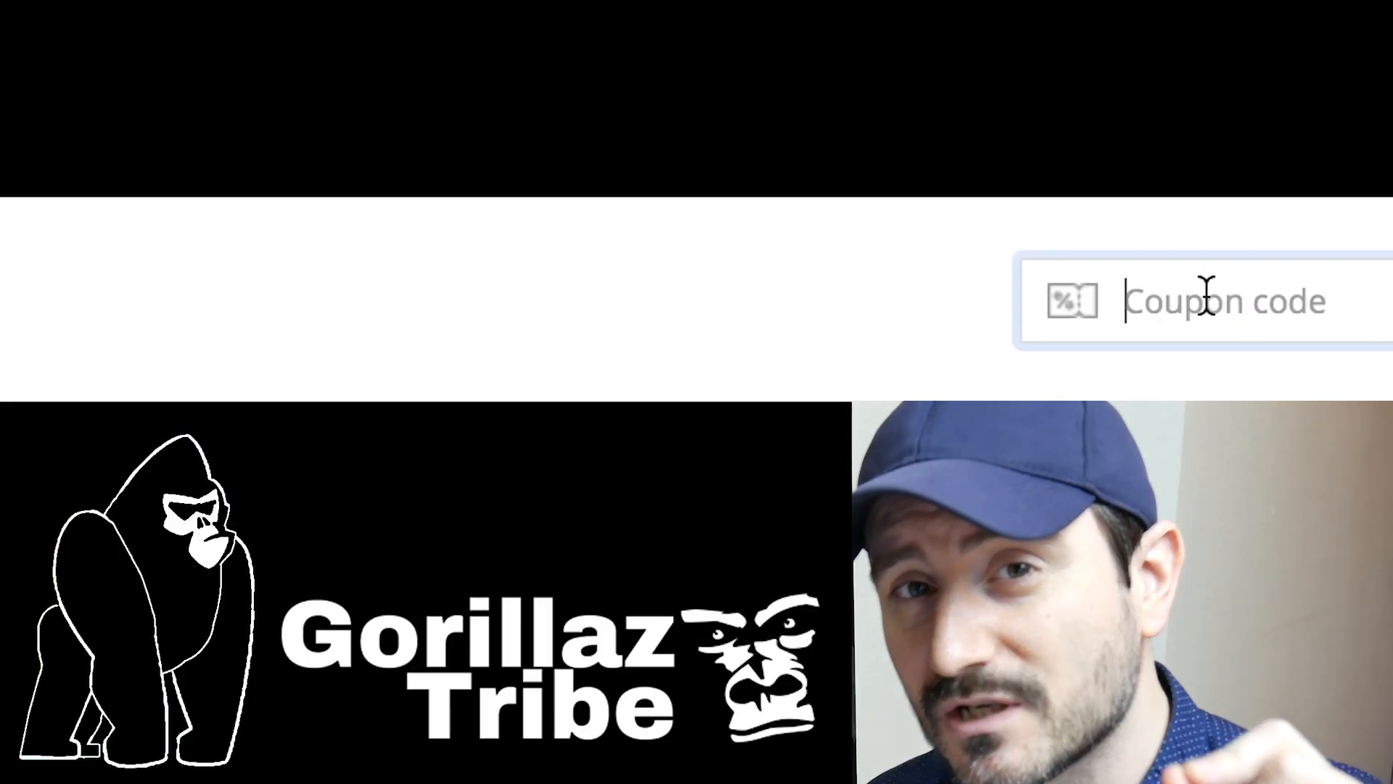
type("gor")
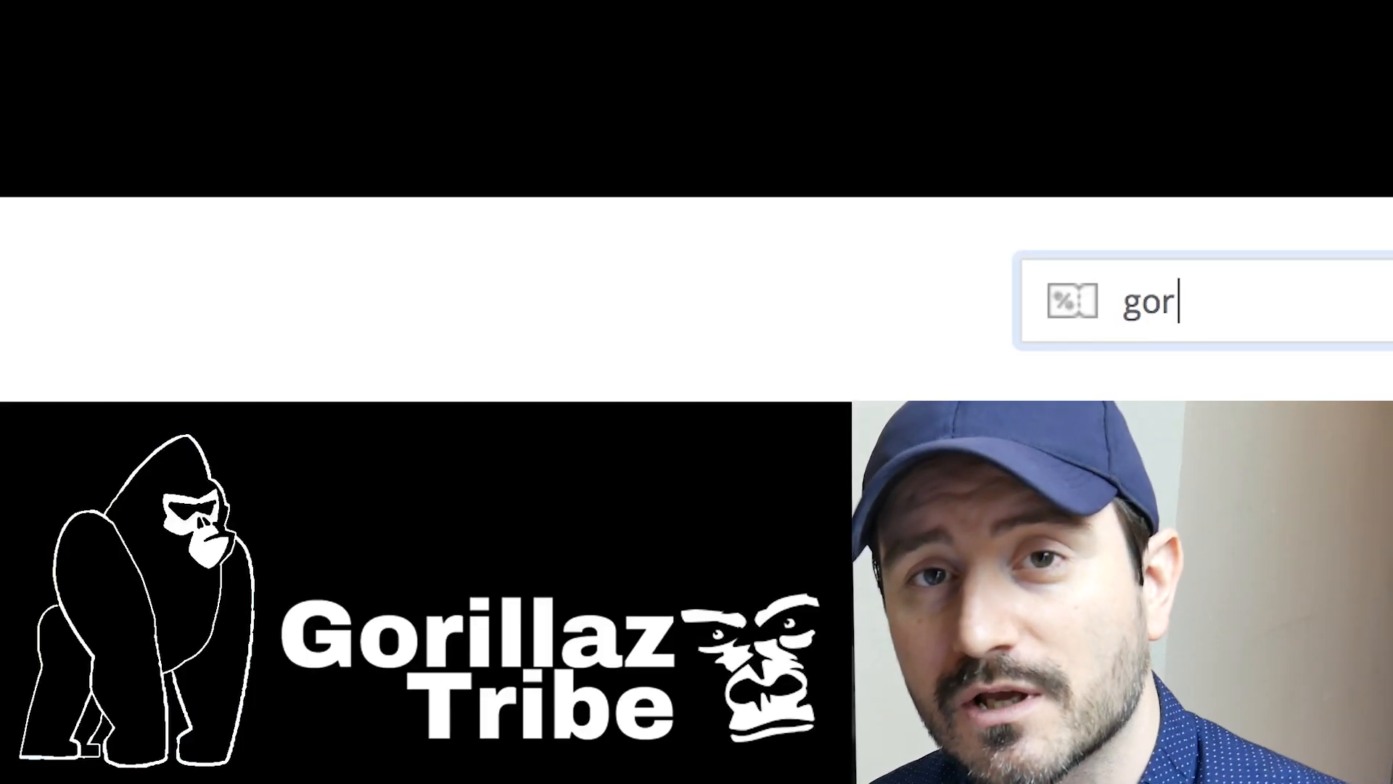
type("illa10")
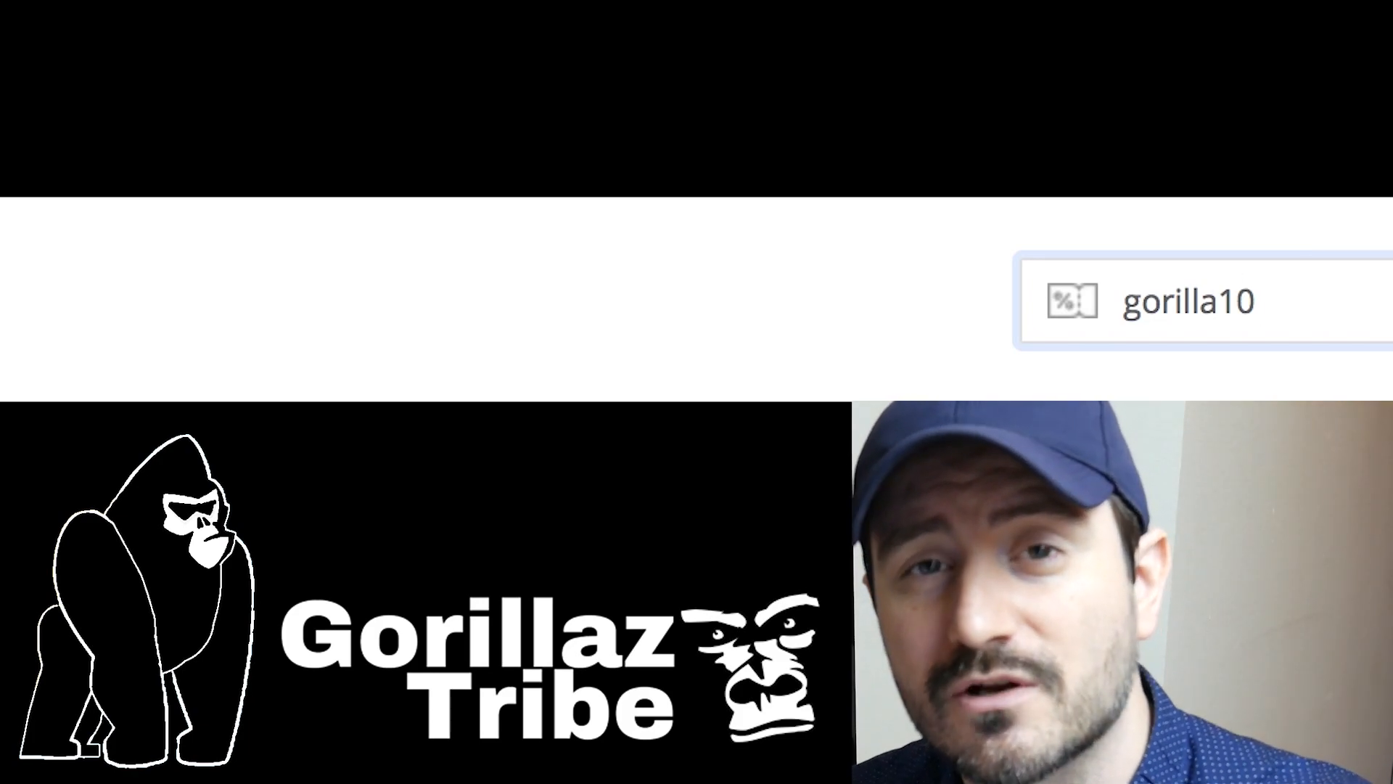
left_click(1391, 302)
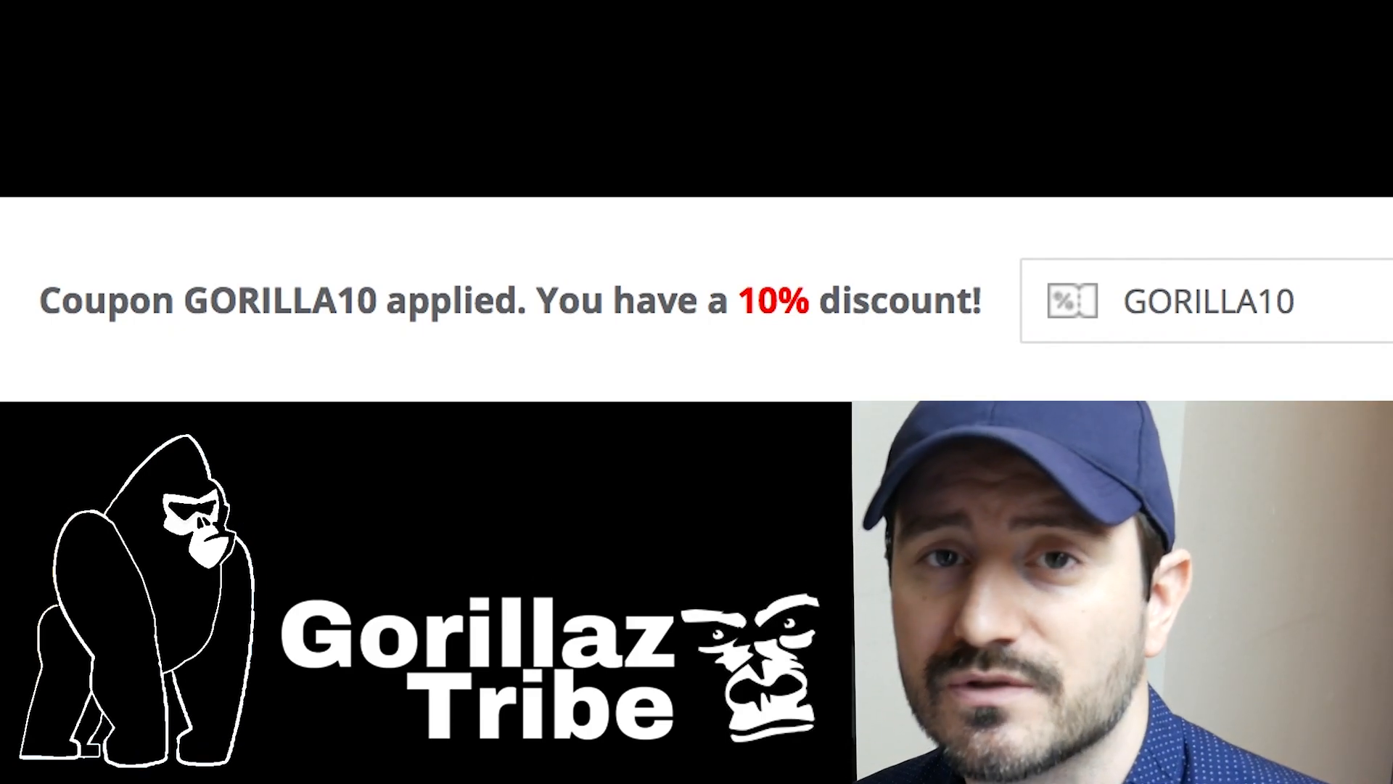
left_click(1362, 304)
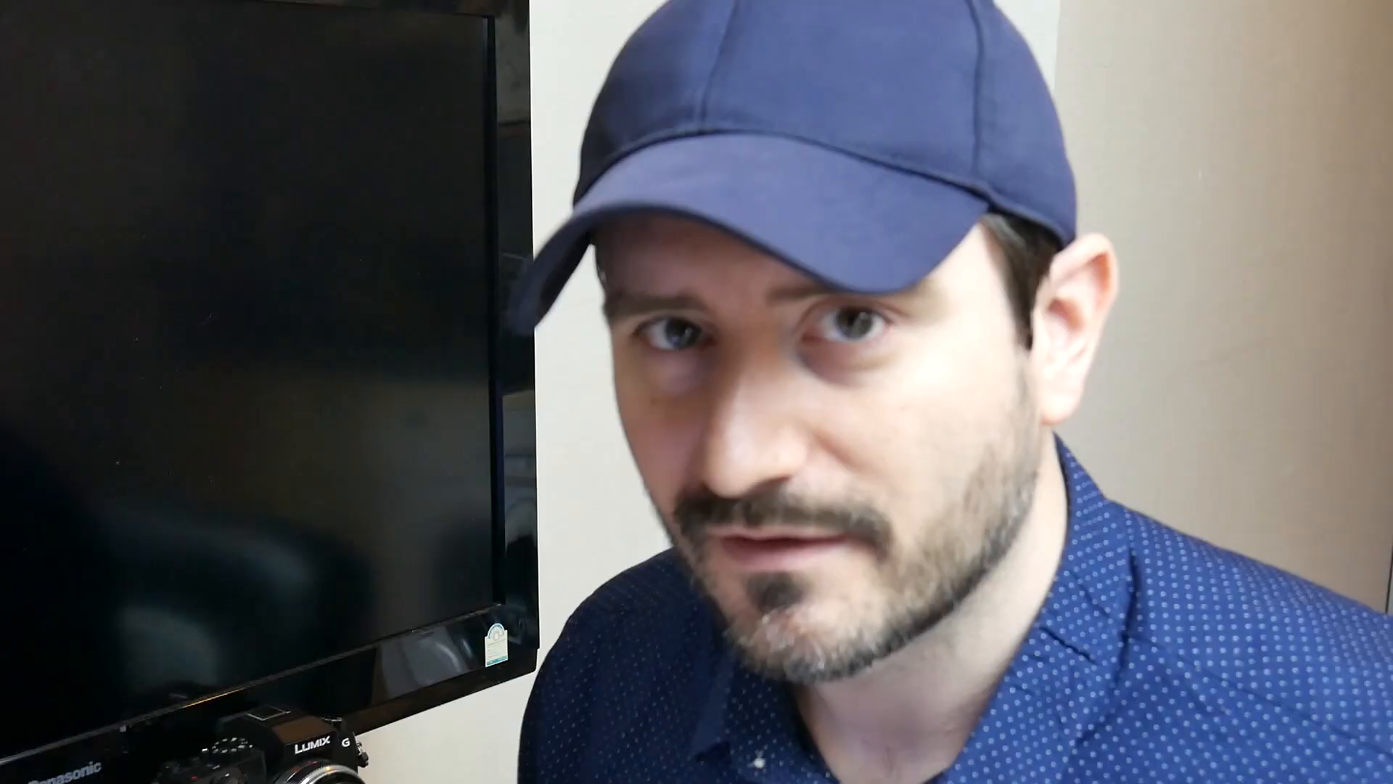